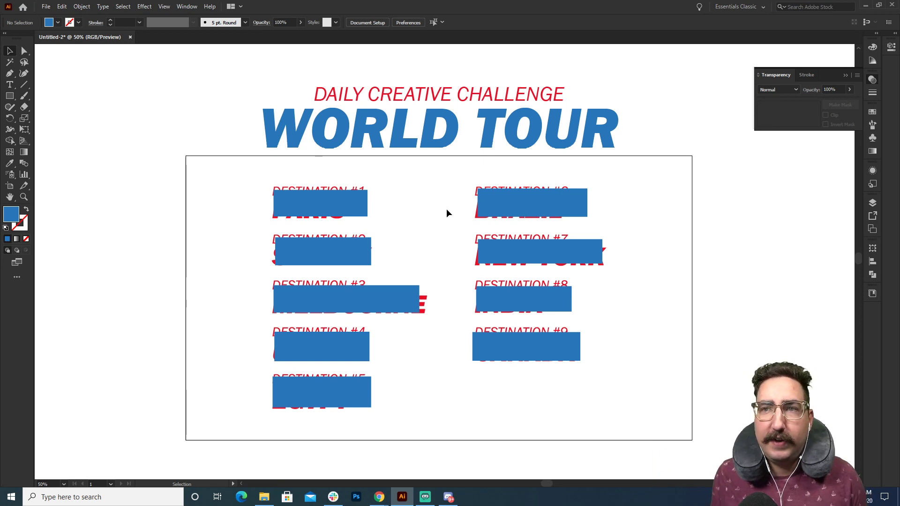
{"action": "key", "text": "z"}
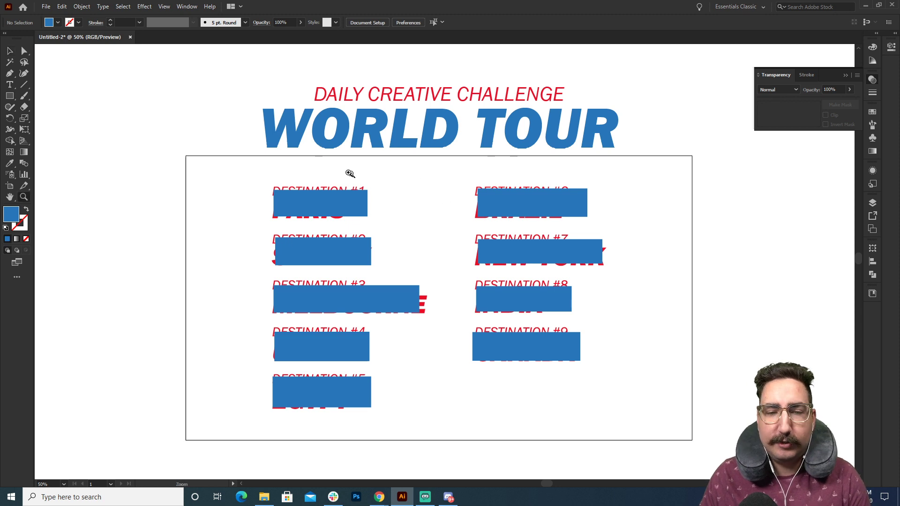
{"action": "left_click_drag", "start_coordinate": [347, 173], "coordinate": [408, 202]}
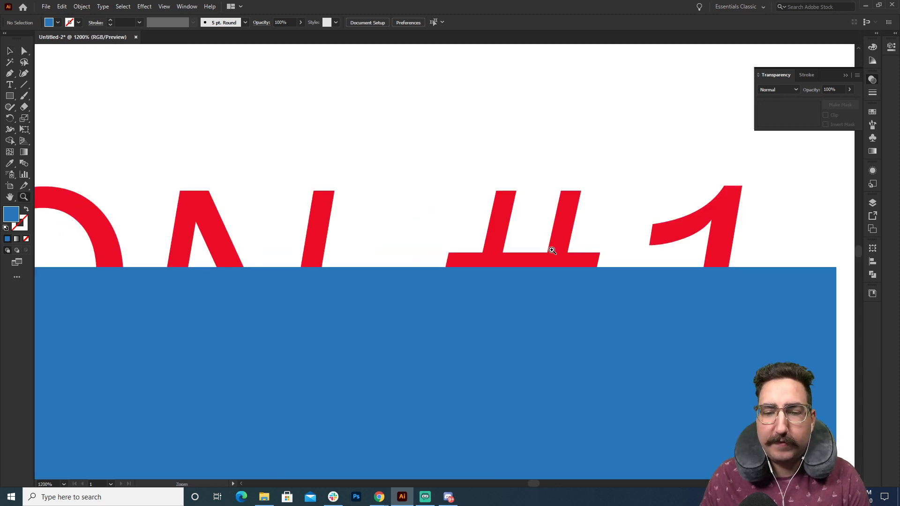
{"action": "left_click", "coordinate": [510, 262], "text": "alt"}
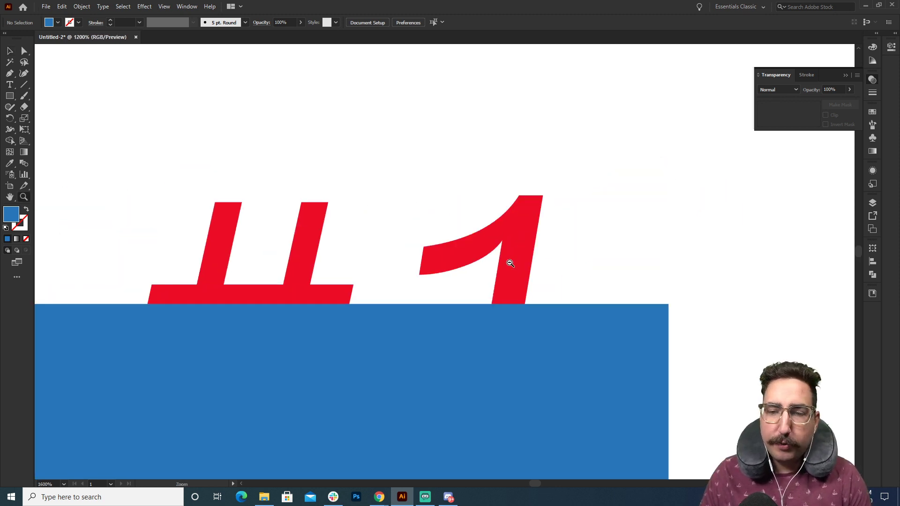
{"action": "left_click", "coordinate": [510, 263], "text": "alt"}
{"action": "left_click", "coordinate": [510, 263], "text": "alt"}
{"action": "left_click", "coordinate": [510, 263], "text": "alt"}
{"action": "scroll", "coordinate": [510, 263], "scroll_direction": "down", "scroll_amount": 7}
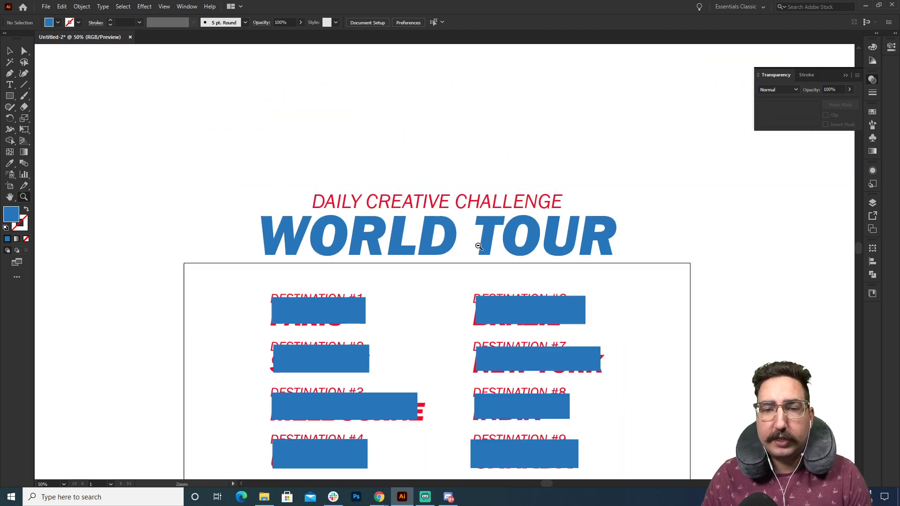
{"action": "left_click_drag", "start_coordinate": [476, 266], "coordinate": [486, 177]}
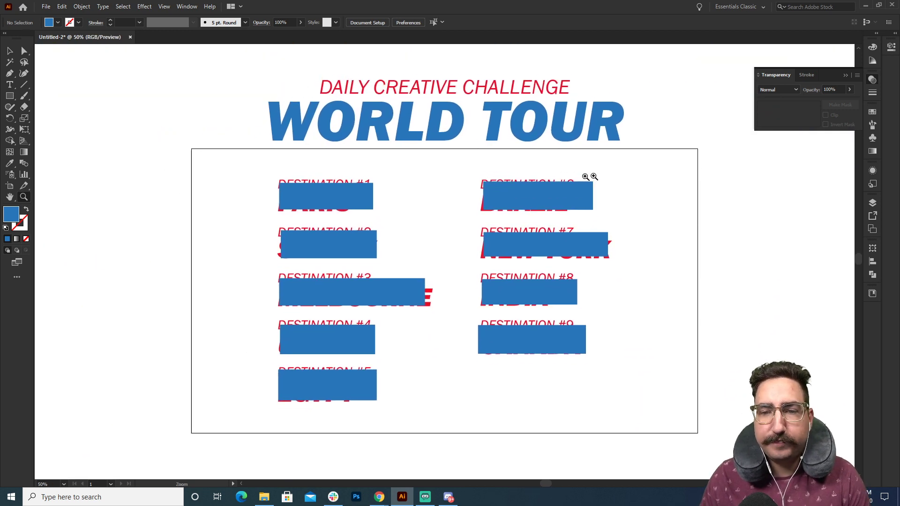
Set the blending mode of the blue rectangle covering Destination #1 to Multiply and deselect it.
{"action": "key", "text": "v"}
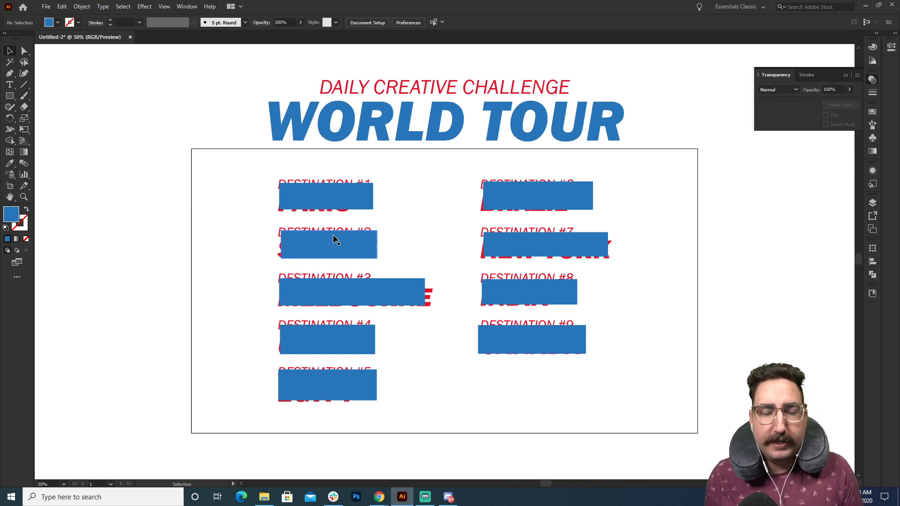
{"action": "left_click", "coordinate": [350, 200]}
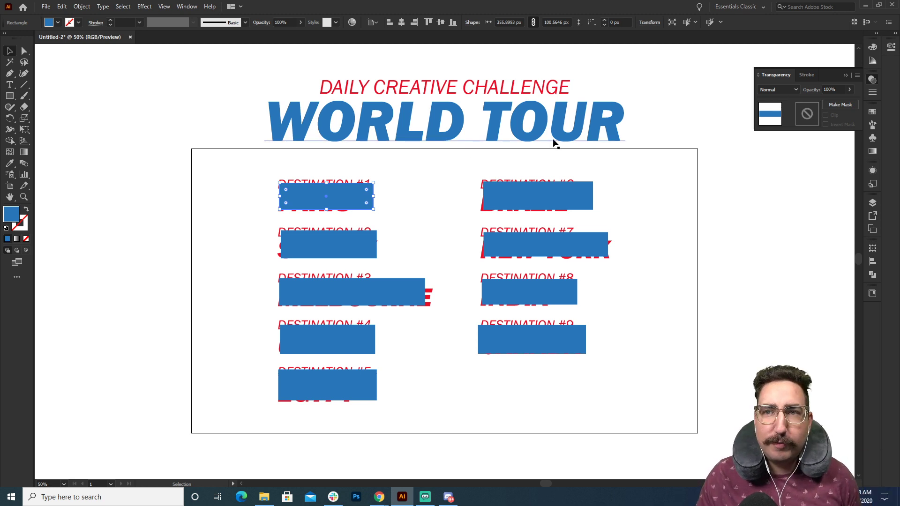
{"action": "left_click", "coordinate": [792, 90]}
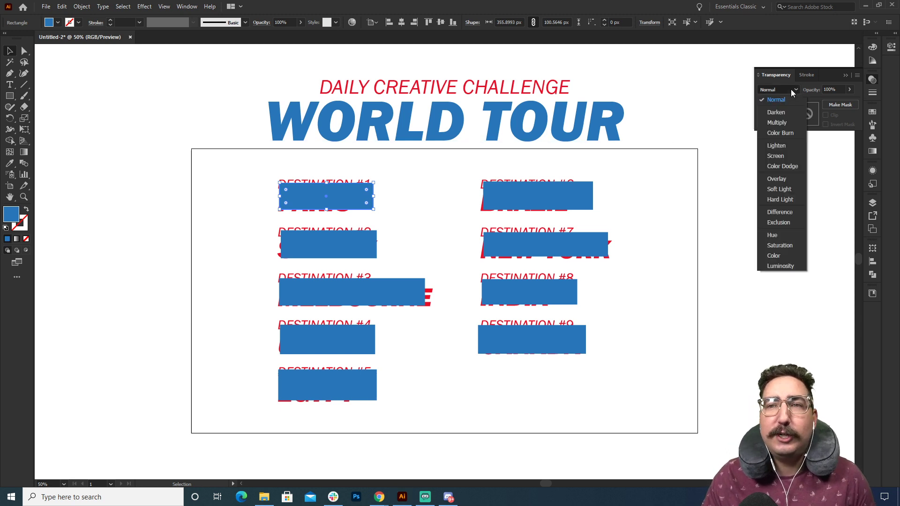
{"action": "left_click", "coordinate": [778, 123]}
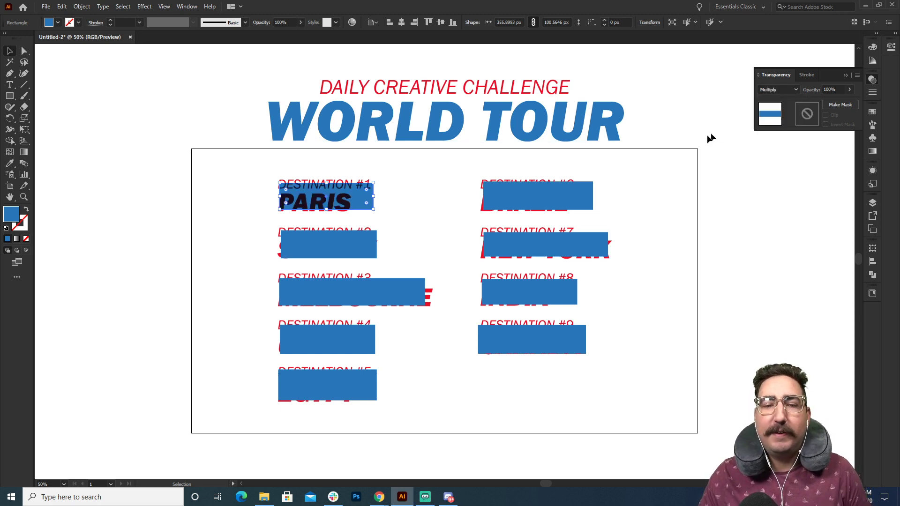
{"action": "left_click", "coordinate": [673, 184]}
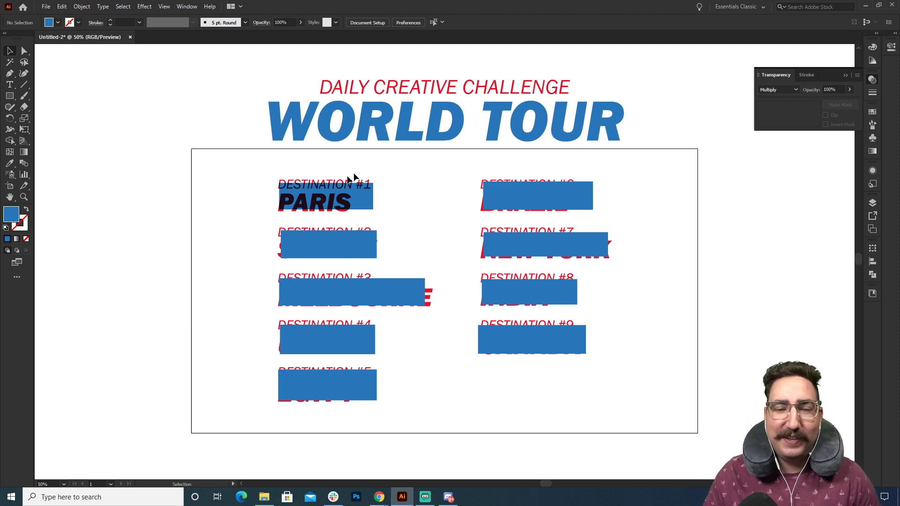
Apply the Multiply blending mode to the blue rectangle over Destination #2, leaving nothing selected.
{"action": "left_click", "coordinate": [346, 243]}
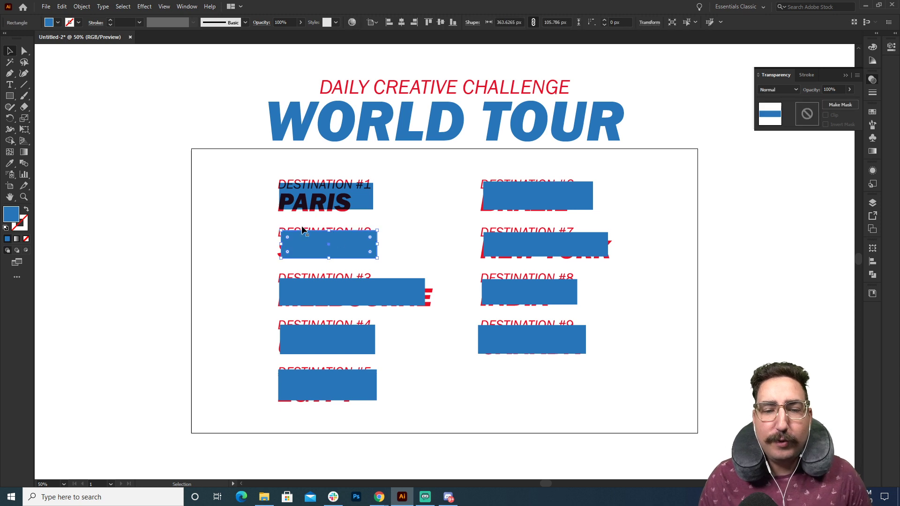
{"action": "left_click", "coordinate": [772, 90]}
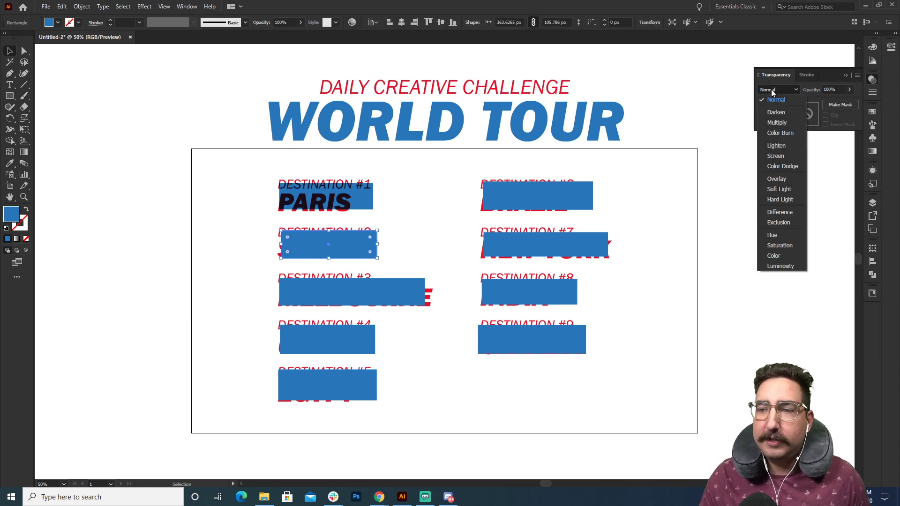
{"action": "left_click", "coordinate": [777, 122]}
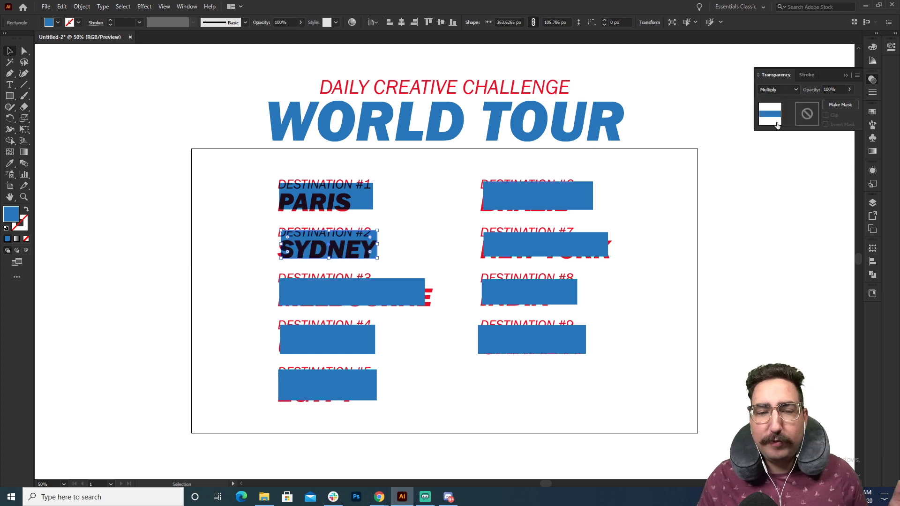
{"action": "left_click", "coordinate": [683, 189]}
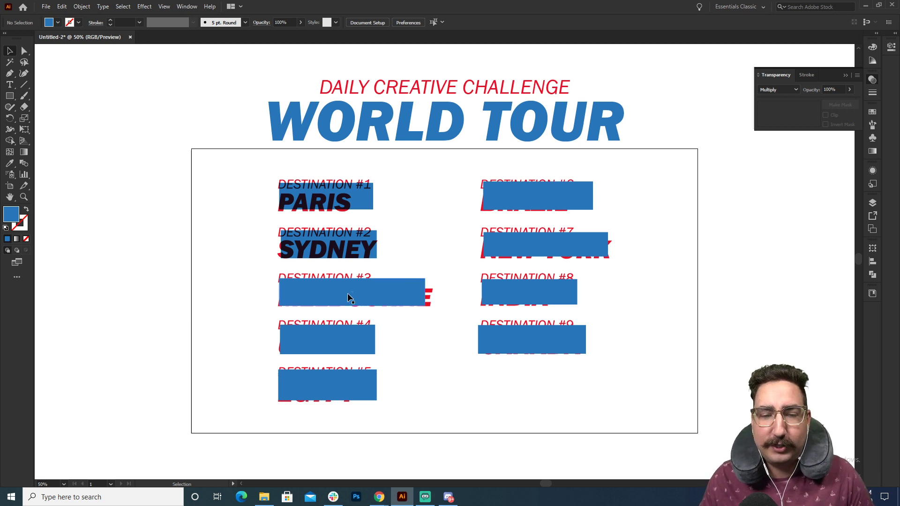
Change the blue rectangle over Destination #3 to the Multiply blending mode and clear the selection.
{"action": "left_click", "coordinate": [374, 302]}
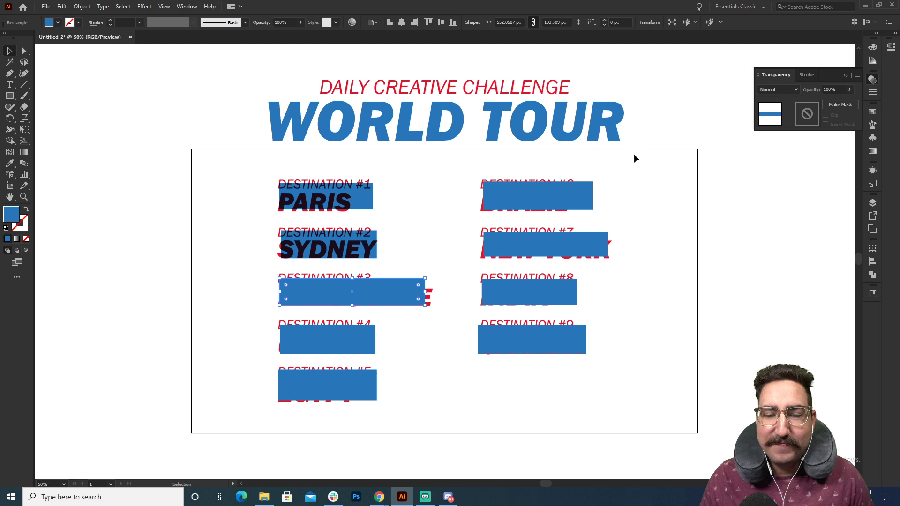
{"action": "left_click", "coordinate": [781, 89]}
{"action": "left_click", "coordinate": [779, 117]}
{"action": "left_click", "coordinate": [688, 187]}
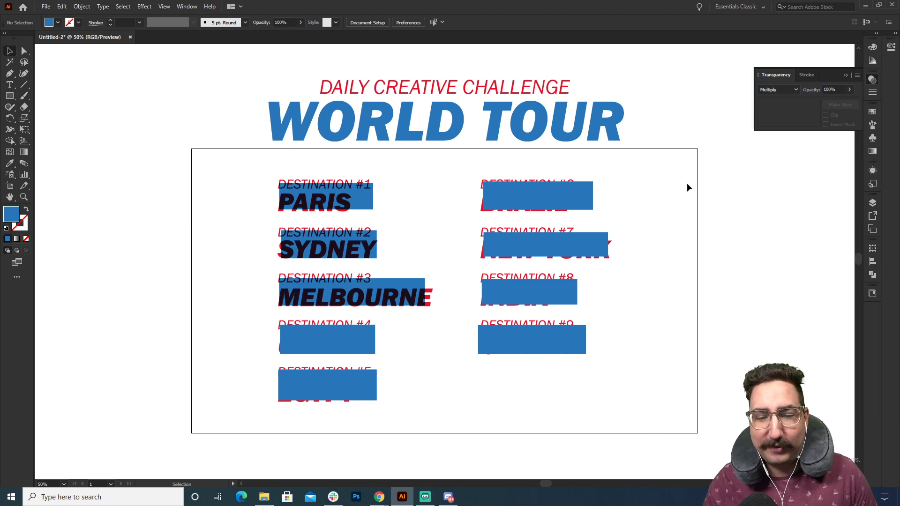
Set the blue rectangle covering Destination #4 to Multiply blending and deselect it.
{"action": "left_click", "coordinate": [362, 342]}
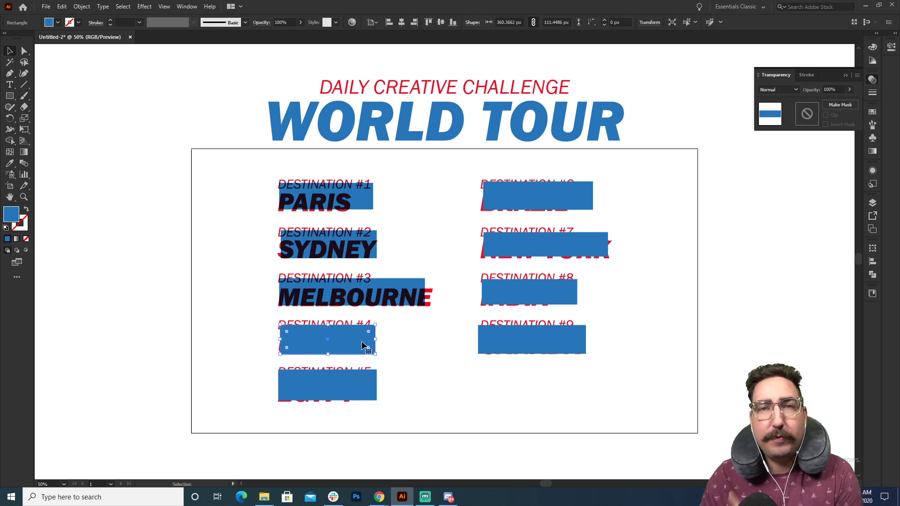
{"action": "left_click", "coordinate": [779, 89]}
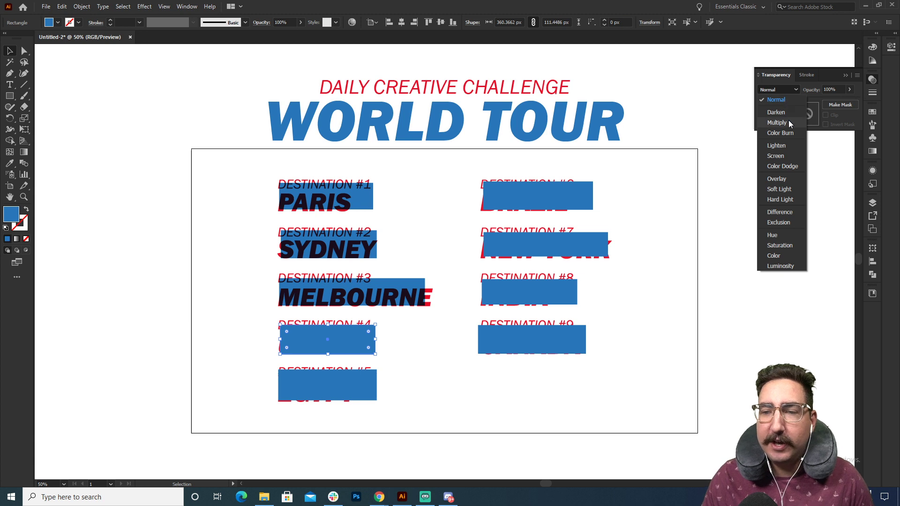
{"action": "left_click", "coordinate": [789, 121]}
{"action": "left_click", "coordinate": [685, 257]}
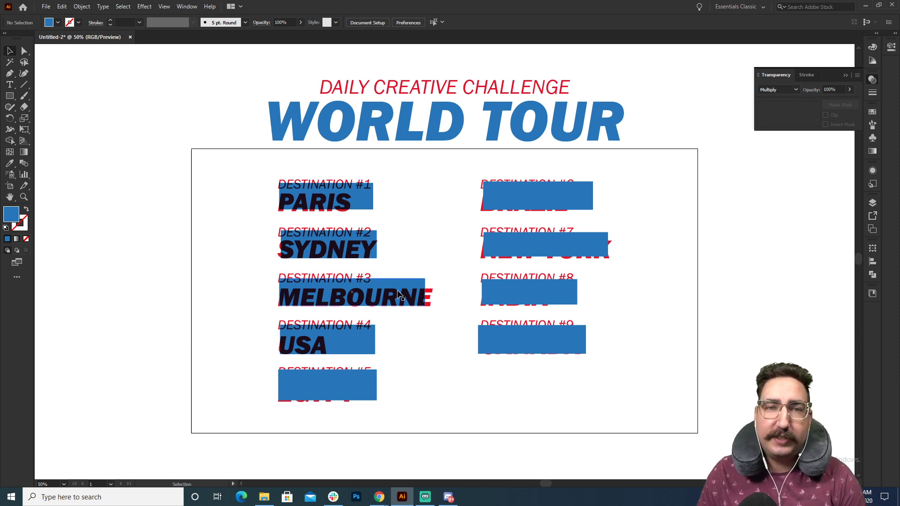
Switch the blue rectangle over Destination #5 to Multiply blending and clear the selection.
{"action": "left_click", "coordinate": [337, 389]}
{"action": "left_click", "coordinate": [776, 91]}
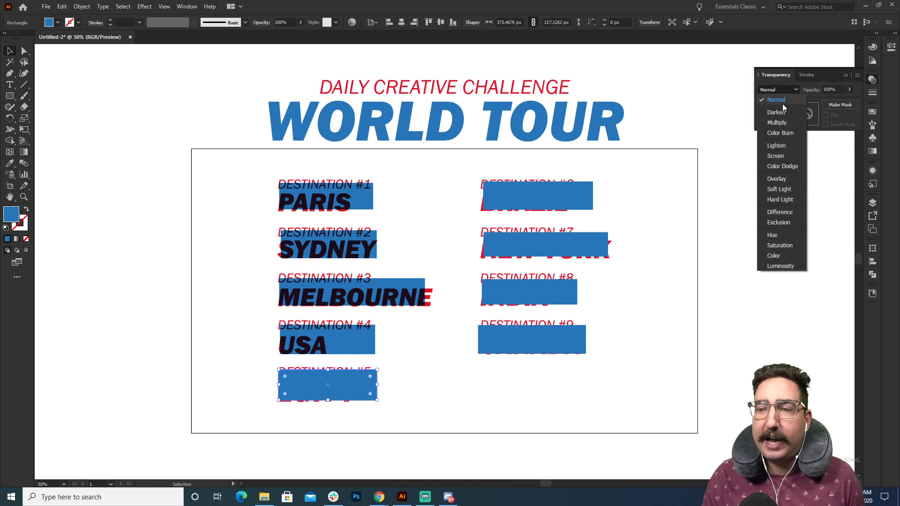
{"action": "left_click", "coordinate": [783, 124]}
{"action": "left_click", "coordinate": [732, 188]}
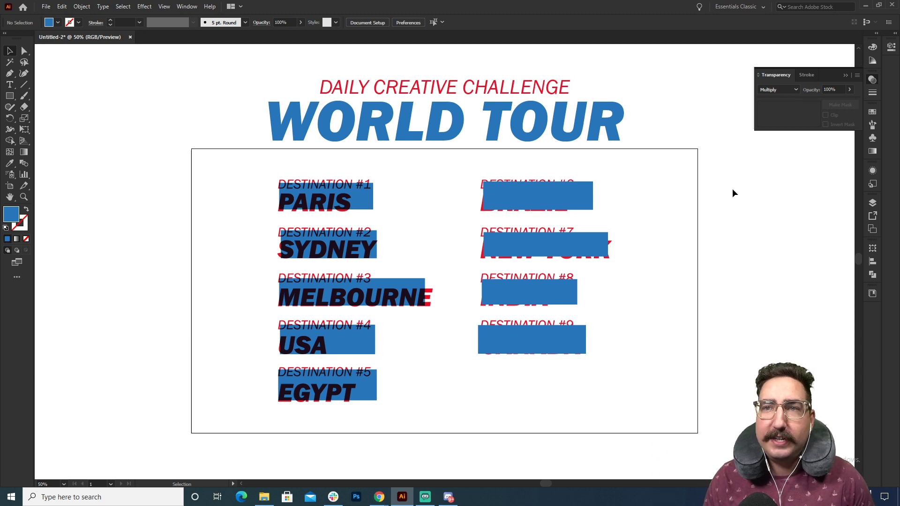
Apply Multiply blending to the blue rectangle covering Destination #6 and deselect it.
{"action": "left_click", "coordinate": [511, 188]}
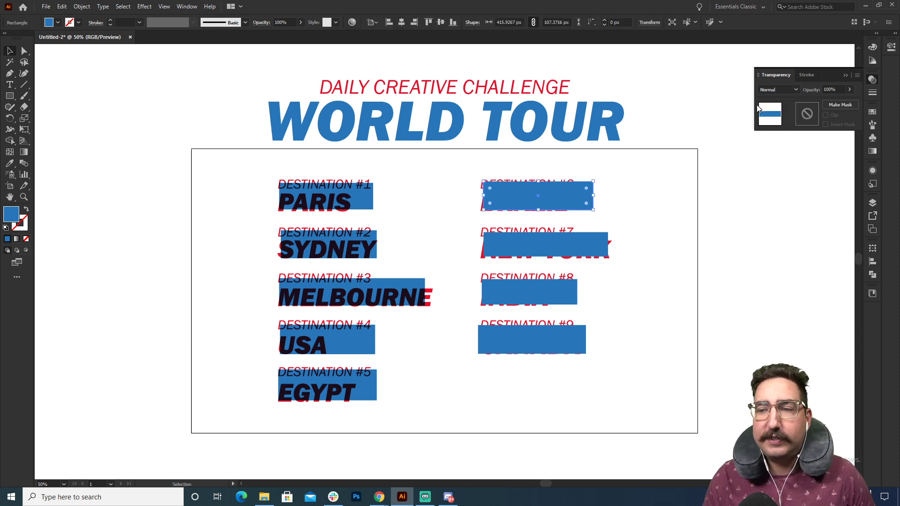
{"action": "left_click", "coordinate": [769, 90]}
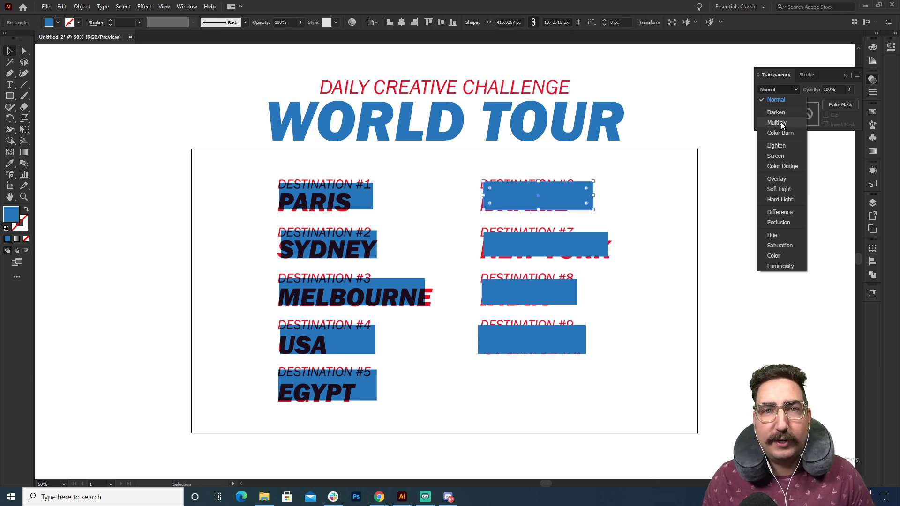
{"action": "left_click", "coordinate": [777, 122]}
{"action": "left_click", "coordinate": [721, 178]}
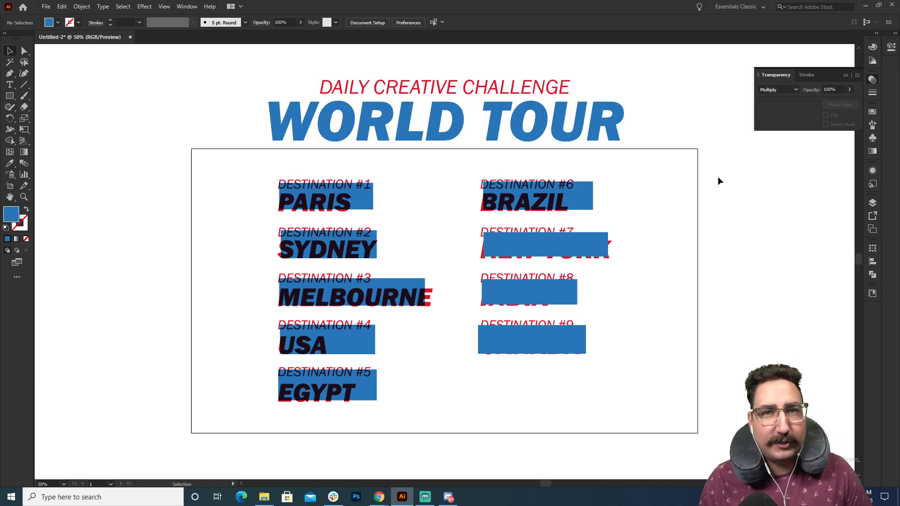
Set the blending mode of the blue rectangle over Destination #7 to Multiply and deselect it.
{"action": "left_click", "coordinate": [590, 243]}
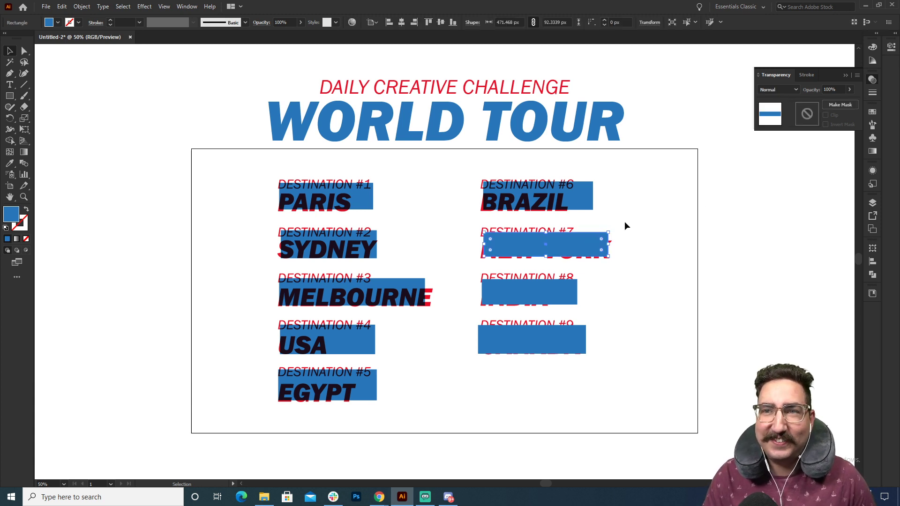
{"action": "left_click", "coordinate": [776, 91]}
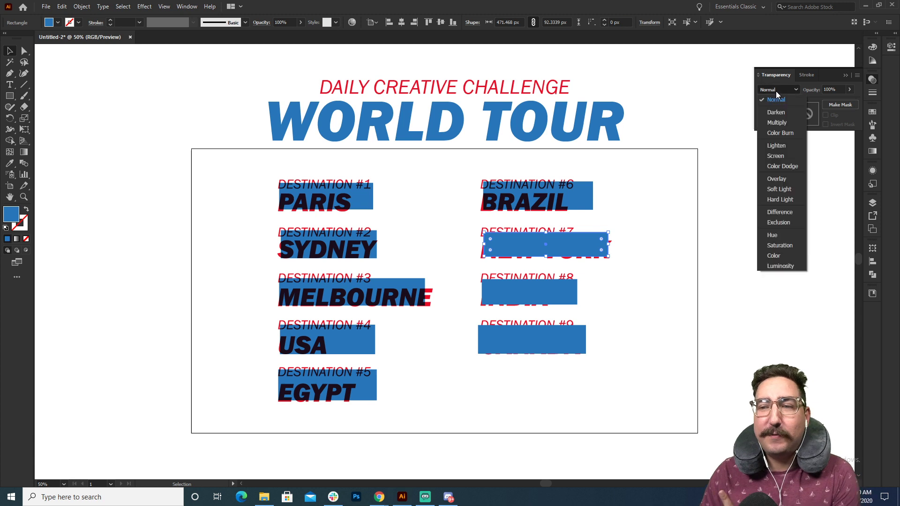
{"action": "left_click", "coordinate": [780, 122]}
{"action": "left_click", "coordinate": [711, 180]}
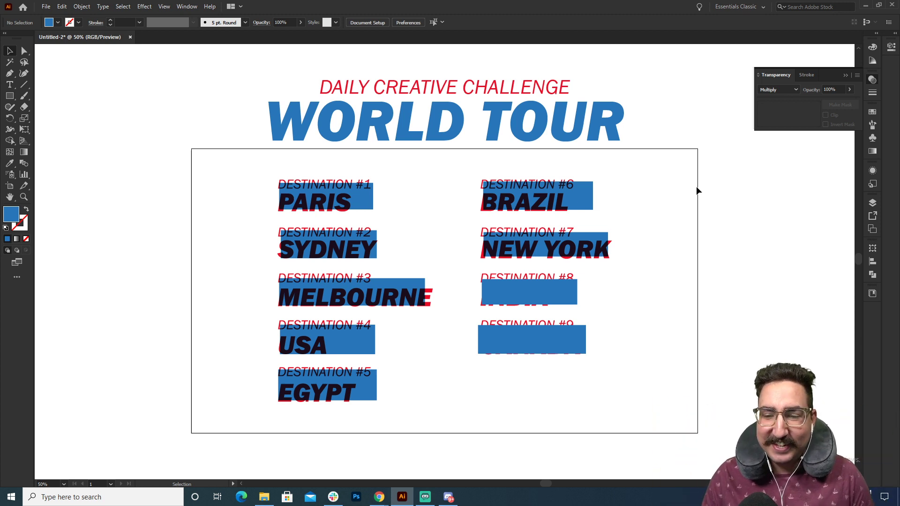
Change the blue rectangle covering Destination #8 to the Multiply blending mode and deselect it.
{"action": "left_click", "coordinate": [564, 289]}
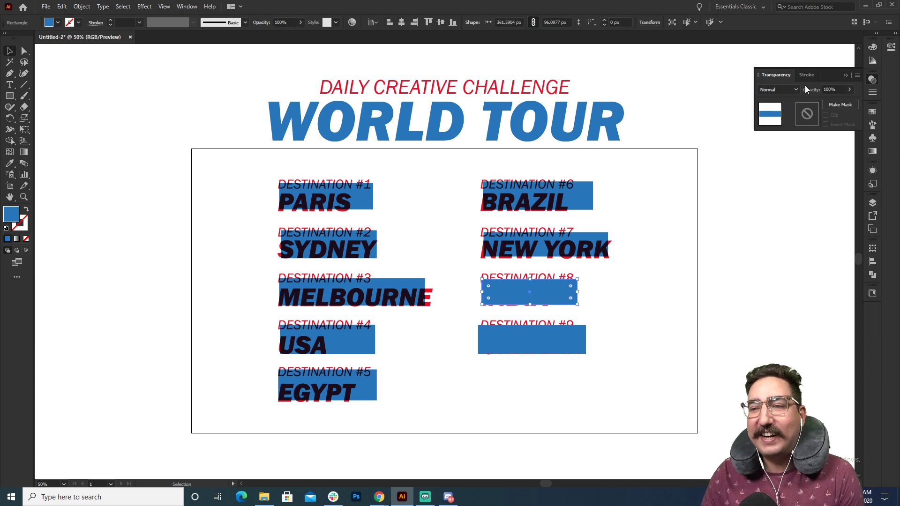
{"action": "left_click", "coordinate": [788, 90]}
{"action": "left_click", "coordinate": [660, 226]}
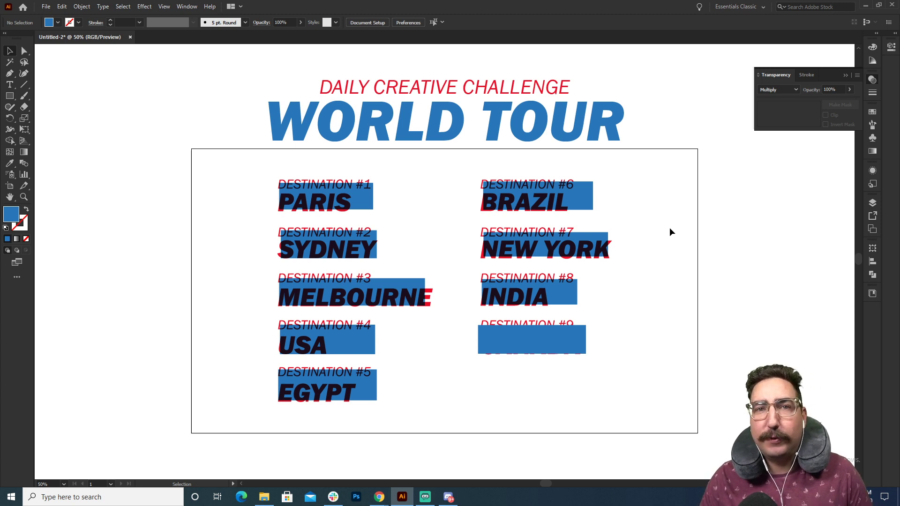
Apply the Multiply blending mode to the last blue rectangle, over Destination #9, and clear the selection.
{"action": "left_click", "coordinate": [569, 337]}
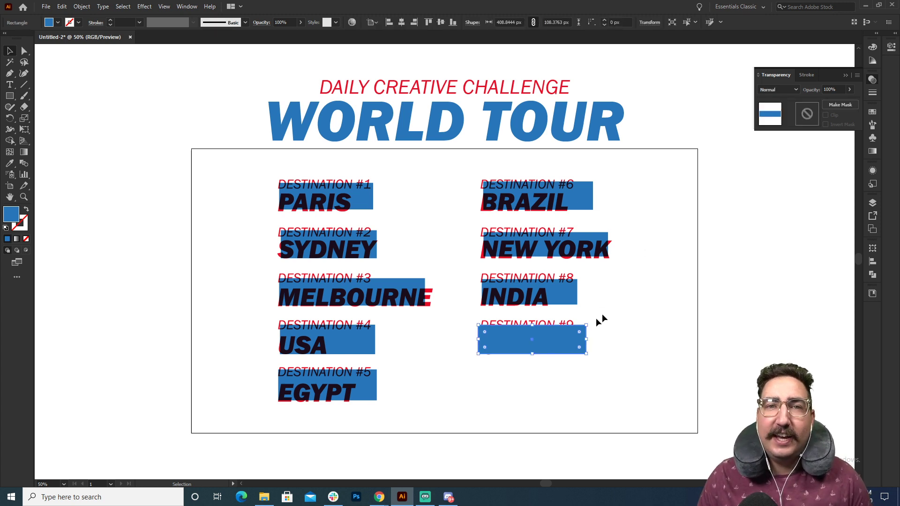
{"action": "left_click", "coordinate": [776, 90]}
{"action": "left_click", "coordinate": [776, 123]}
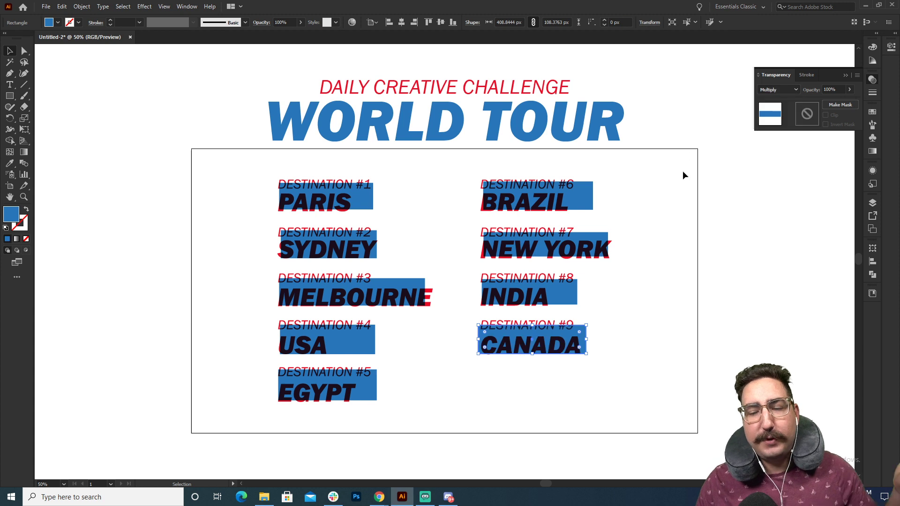
{"action": "left_click", "coordinate": [682, 177]}
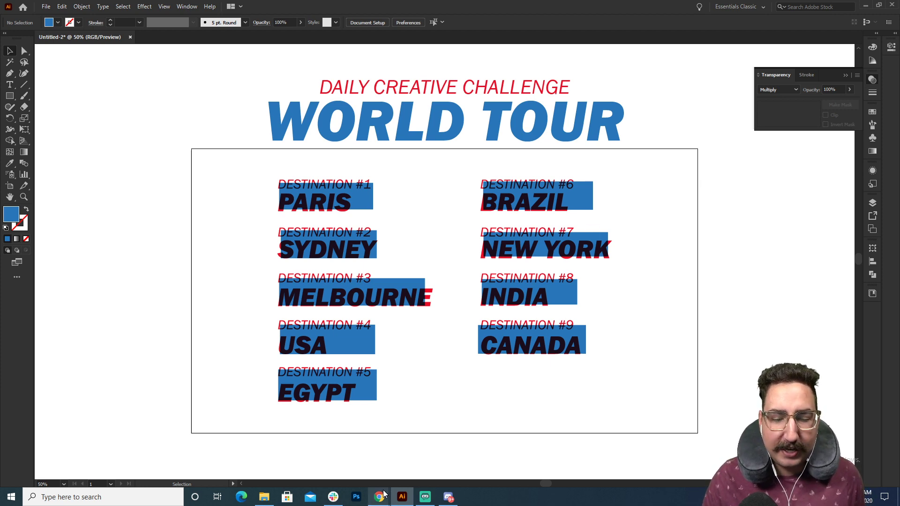
Look over the Unlock The Challenges dates on Behance's Illustrator Creative Challenge page in Chrome, and return to Illustrator.
{"action": "mouse_move", "coordinate": [380, 497]}
{"action": "left_click", "coordinate": [336, 446]}
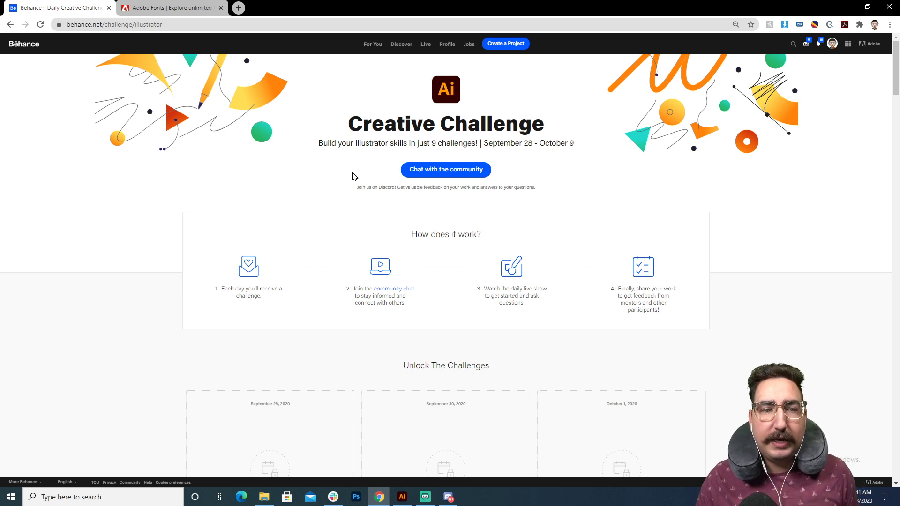
{"action": "scroll", "coordinate": [268, 215], "scroll_direction": "down", "scroll_amount": 4}
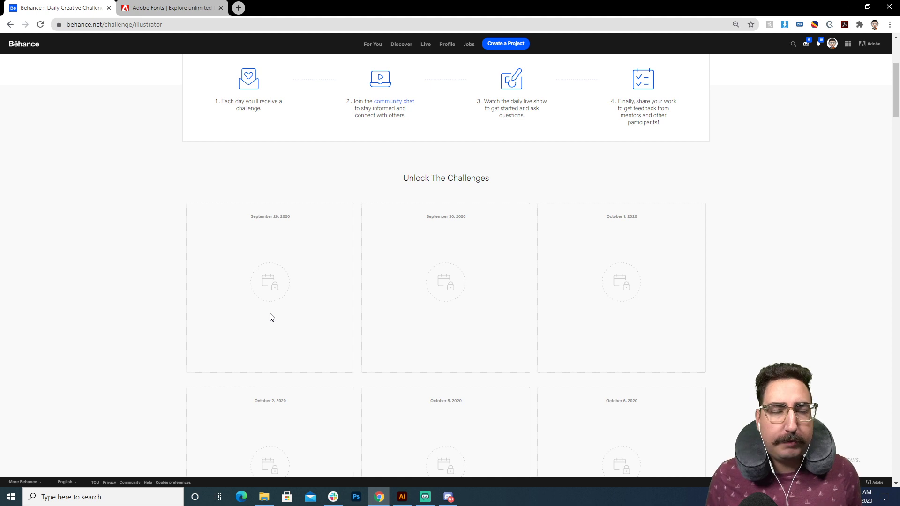
{"action": "left_click", "coordinate": [402, 497]}
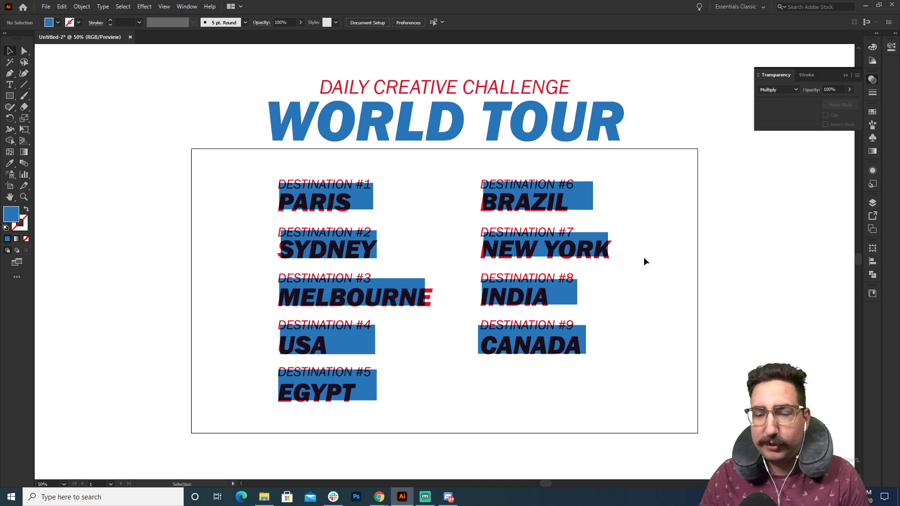
Draw a 640 px blue circle with the Ellipse tool in the empty canvas area beside the World Tour poster.
{"action": "left_click_drag", "start_coordinate": [644, 258], "coordinate": [191, 251]}
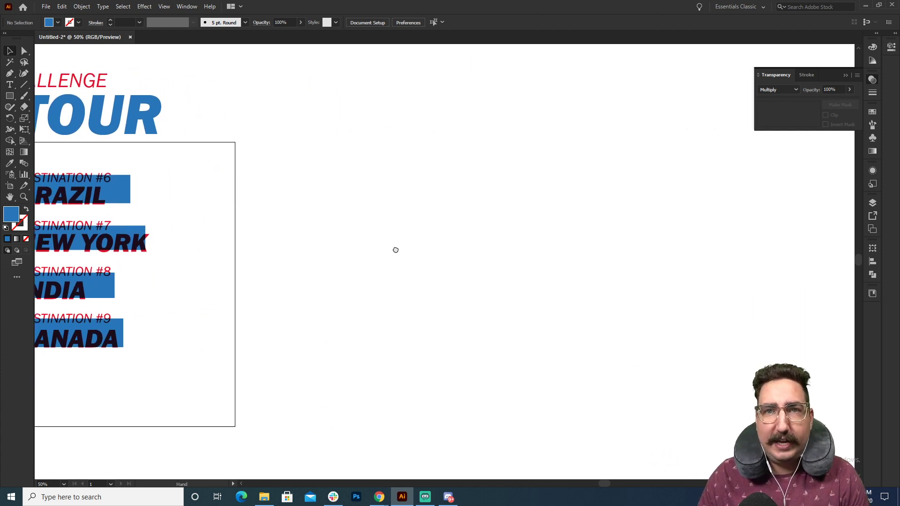
{"action": "left_click_drag", "start_coordinate": [396, 250], "coordinate": [331, 253]}
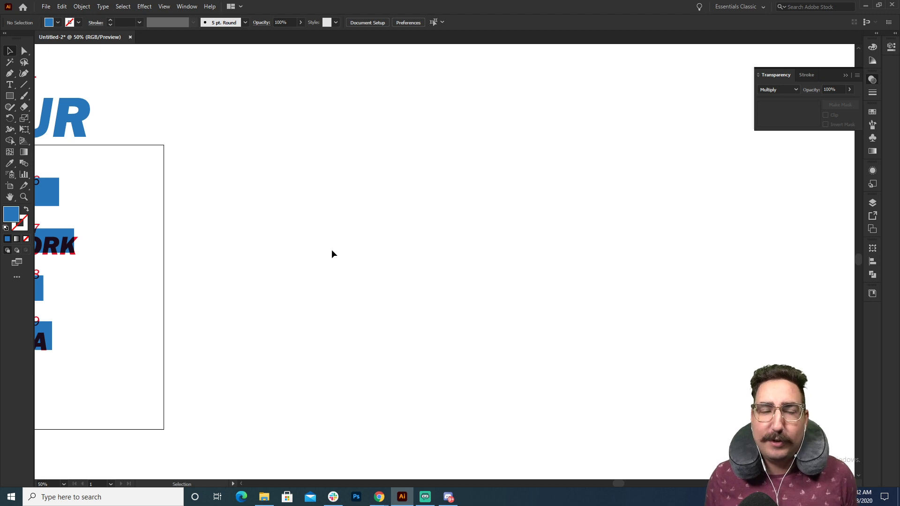
{"action": "key", "text": "l"}
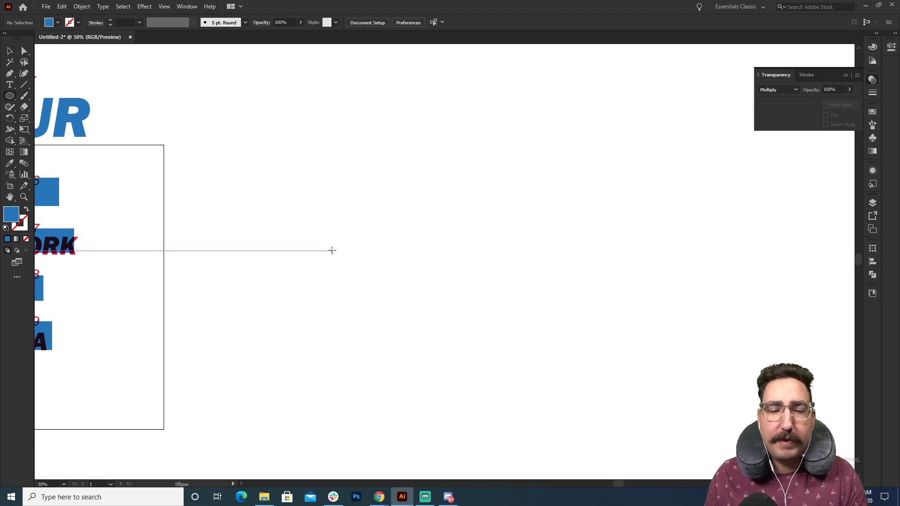
{"action": "left_click_drag", "start_coordinate": [412, 175], "coordinate": [372, 389]}
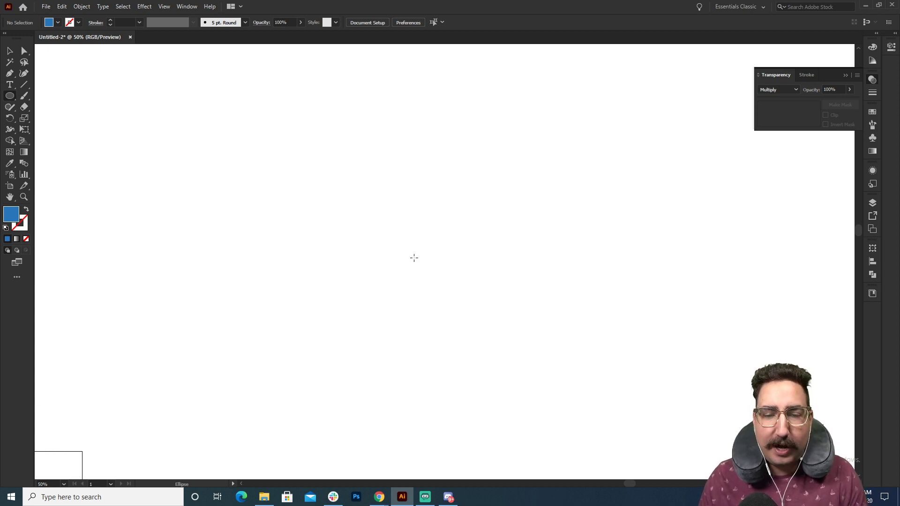
{"action": "mouse_move", "coordinate": [414, 257]}
{"action": "left_mouse_down"}
{"action": "mouse_move", "coordinate": [325, 138]}
{"action": "mouse_move", "coordinate": [241, 295]}
{"action": "mouse_move", "coordinate": [671, 105]}
{"action": "mouse_move", "coordinate": [300, 362]}
{"action": "mouse_move", "coordinate": [368, 171]}
{"action": "mouse_move", "coordinate": [573, 289]}
{"action": "mouse_move", "coordinate": [585, 245]}
{"action": "mouse_move", "coordinate": [574, 184]}
{"action": "mouse_move", "coordinate": [483, 197]}
{"action": "mouse_move", "coordinate": [259, 193]}
{"action": "mouse_move", "coordinate": [308, 218]}
{"action": "mouse_move", "coordinate": [255, 177]}
{"action": "mouse_move", "coordinate": [398, 238]}
{"action": "mouse_move", "coordinate": [330, 204]}
{"action": "left_mouse_up"}
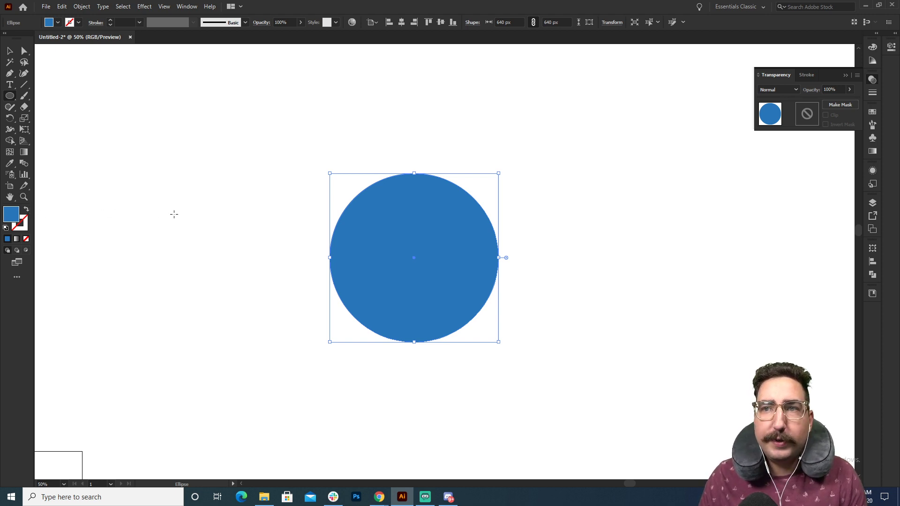
Swap the circle's fill and stroke to make it a blue ring, set the stroke weight to 70 pt and deselect it.
{"action": "key", "text": "shift+x"}
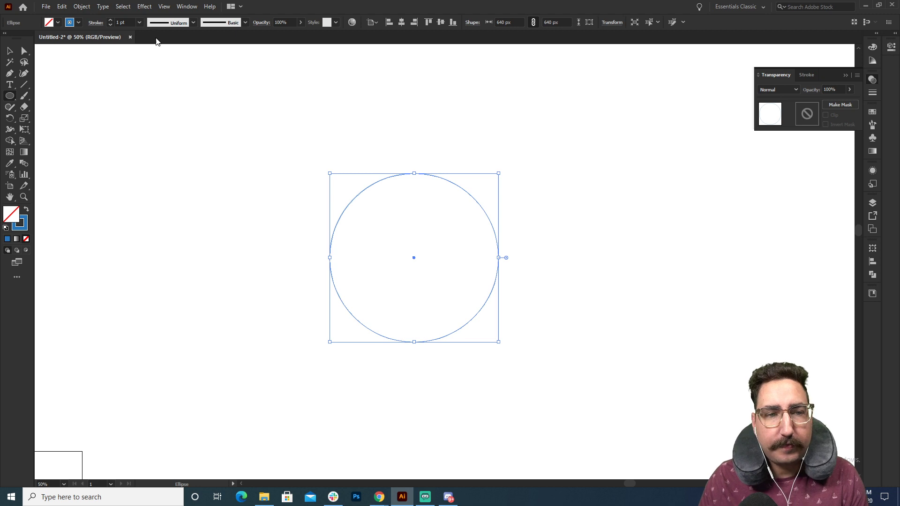
{"action": "left_click", "coordinate": [124, 23]}
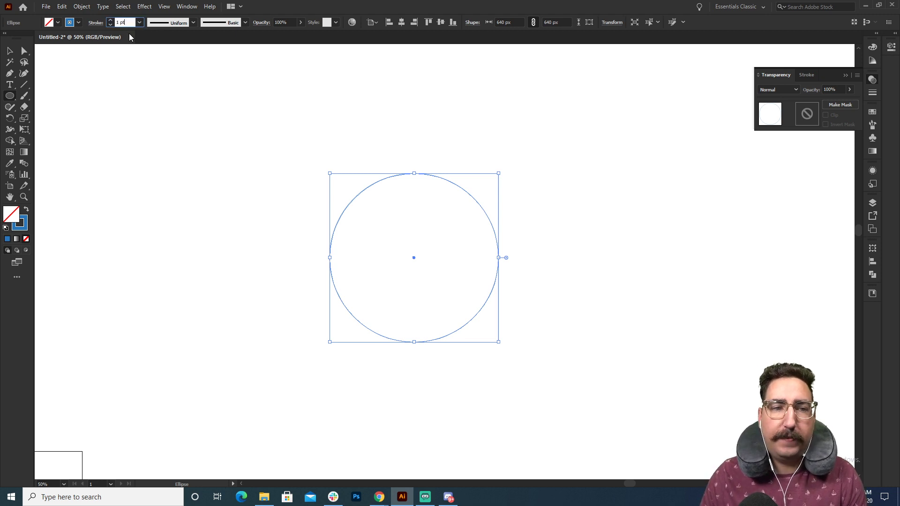
{"action": "key", "text": "BackSpace"}
{"action": "key", "text": "BackSpace"}
{"action": "key", "text": "BackSpace"}
{"action": "key", "text": "BackSpace"}
{"action": "type", "text": "50"}
{"action": "key", "text": "Return"}
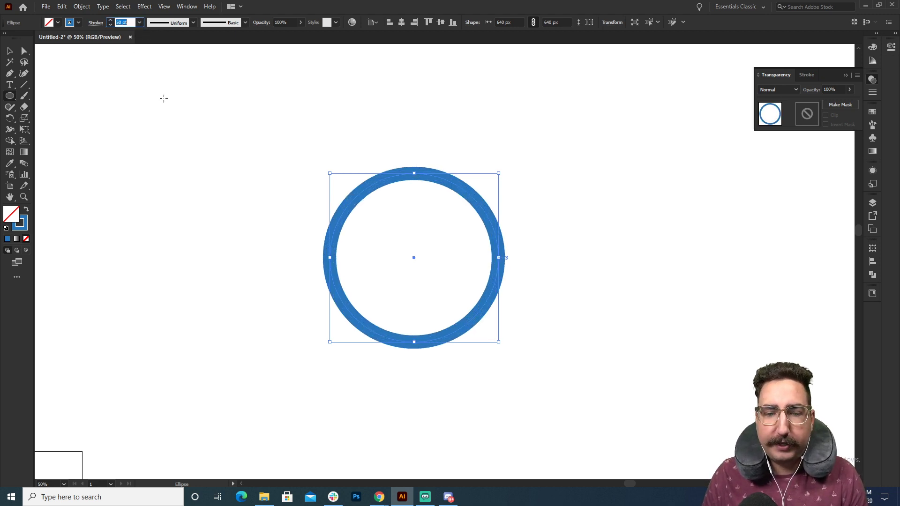
{"action": "type", "text": "70"}
{"action": "key", "text": "Return"}
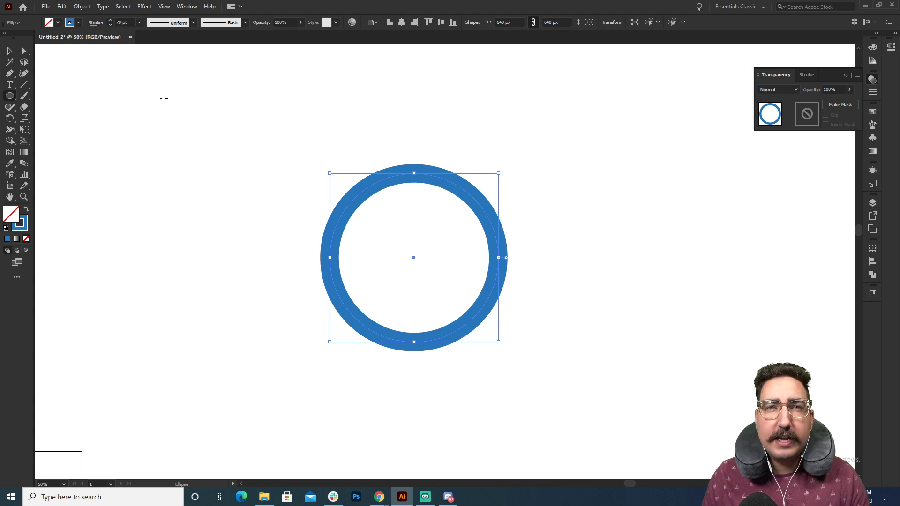
{"action": "key", "text": "v"}
{"action": "left_click", "coordinate": [257, 151]}
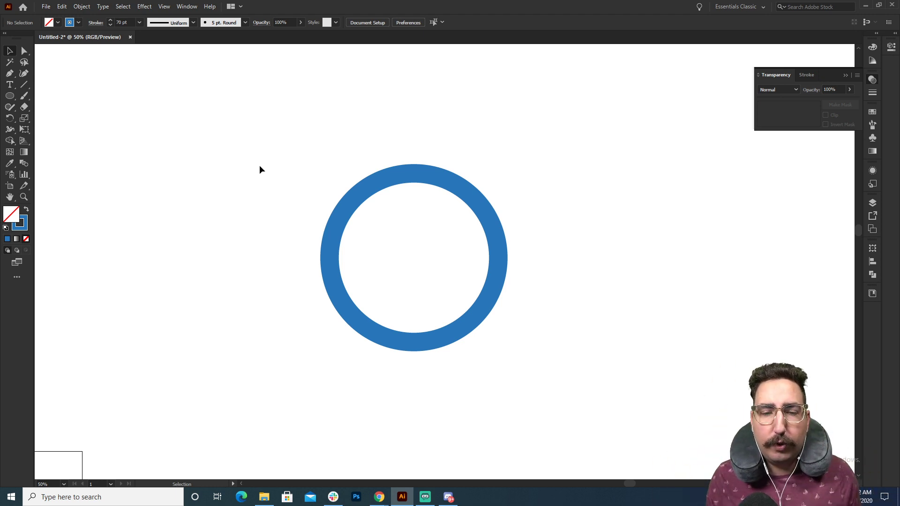
Copy the blue ring and paste the duplicate in place directly over the original.
{"action": "left_click", "coordinate": [417, 173]}
{"action": "key", "text": "a"}
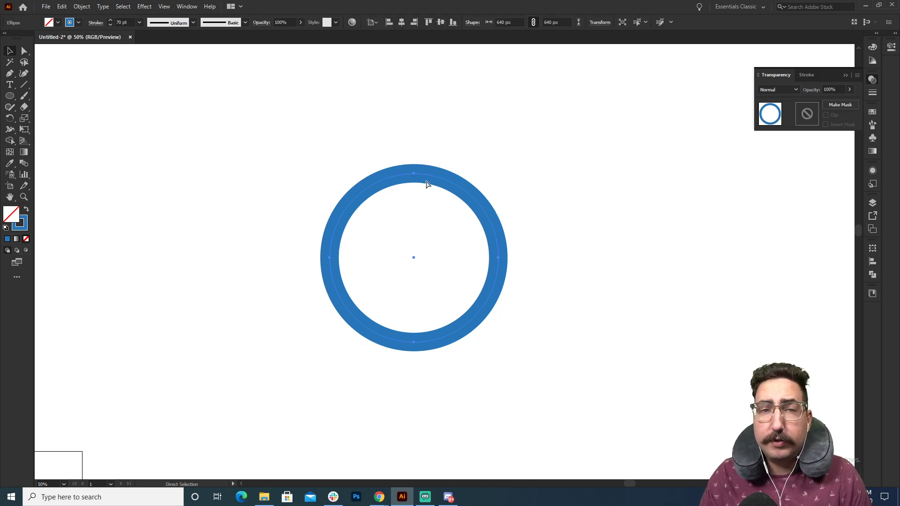
{"action": "key", "text": "v"}
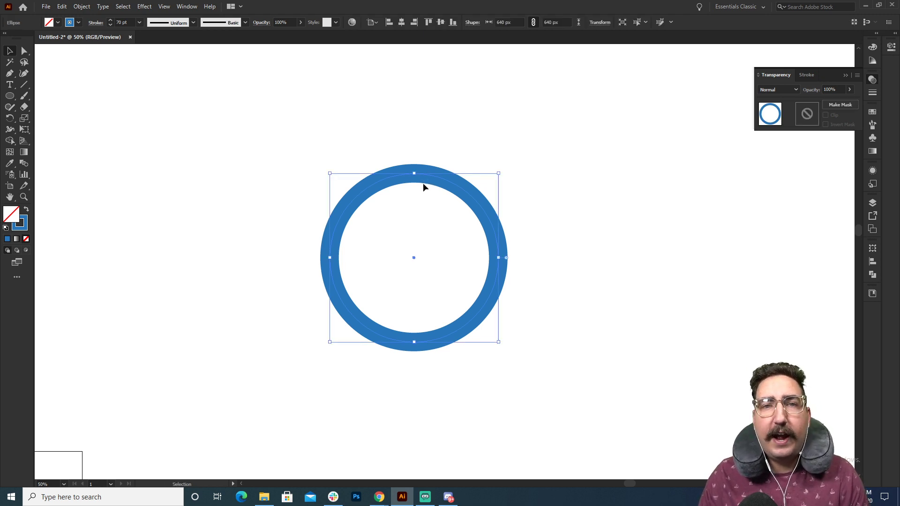
{"action": "left_click", "coordinate": [61, 6]}
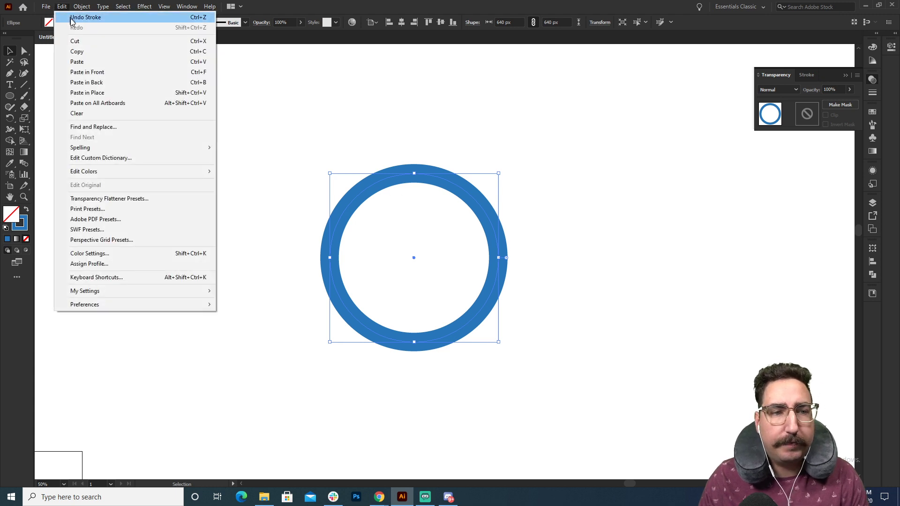
{"action": "left_click", "coordinate": [111, 93]}
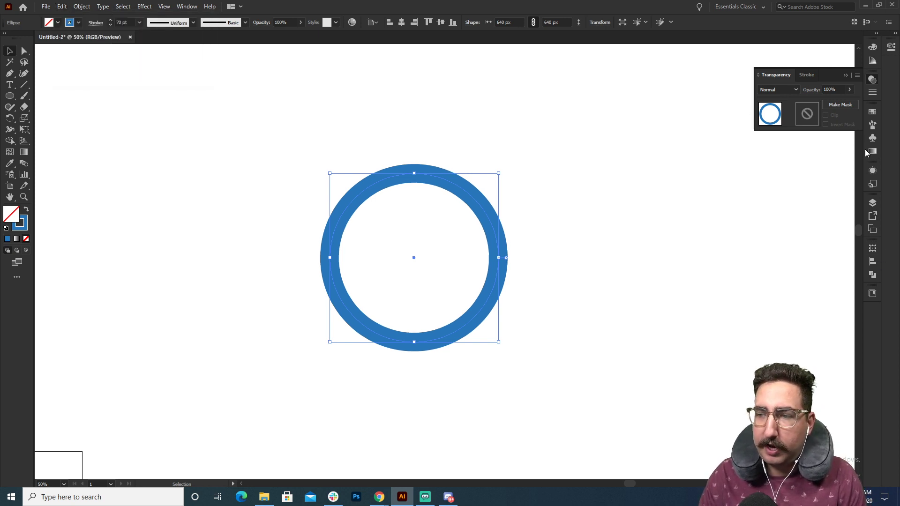
Try recolouring the pasted ring's stroke red and moving it sideways off the original, and undo both changes.
{"action": "left_click", "coordinate": [873, 112]}
{"action": "left_click", "coordinate": [787, 136]}
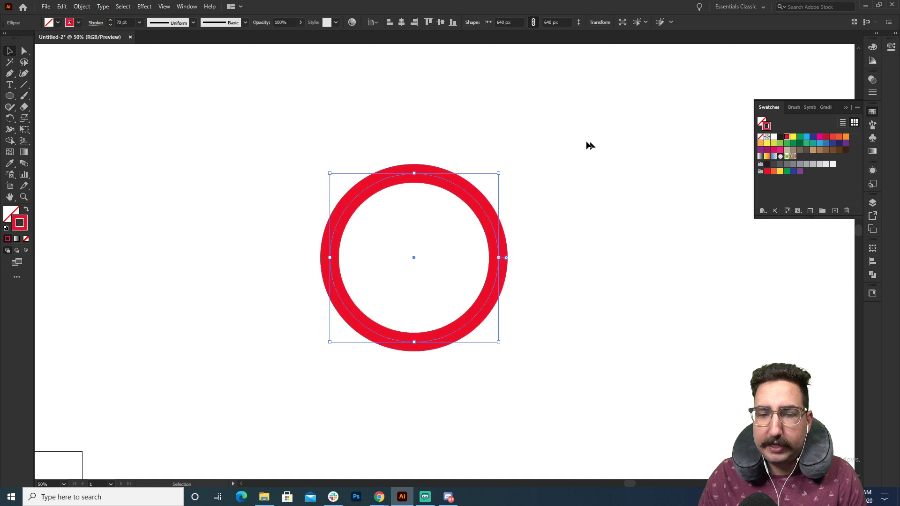
{"action": "left_click_drag", "start_coordinate": [470, 190], "coordinate": [605, 203]}
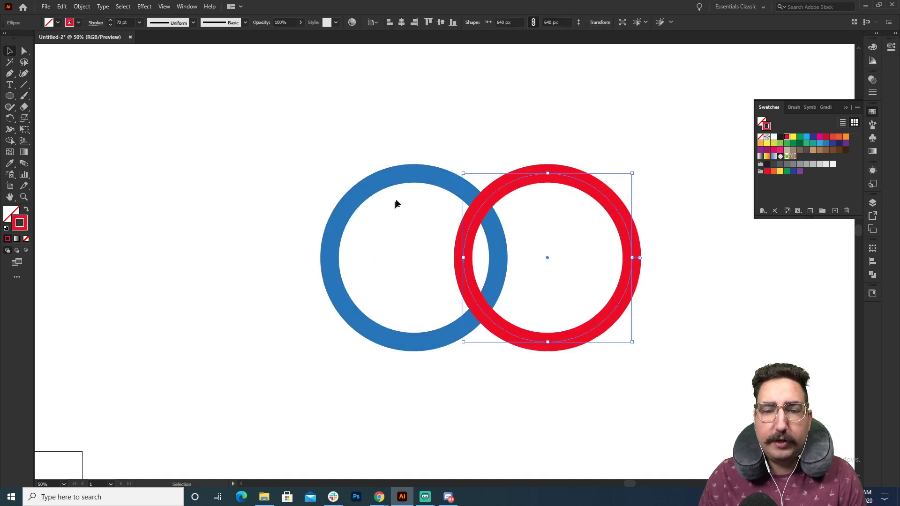
{"action": "key", "text": "ctrl+z"}
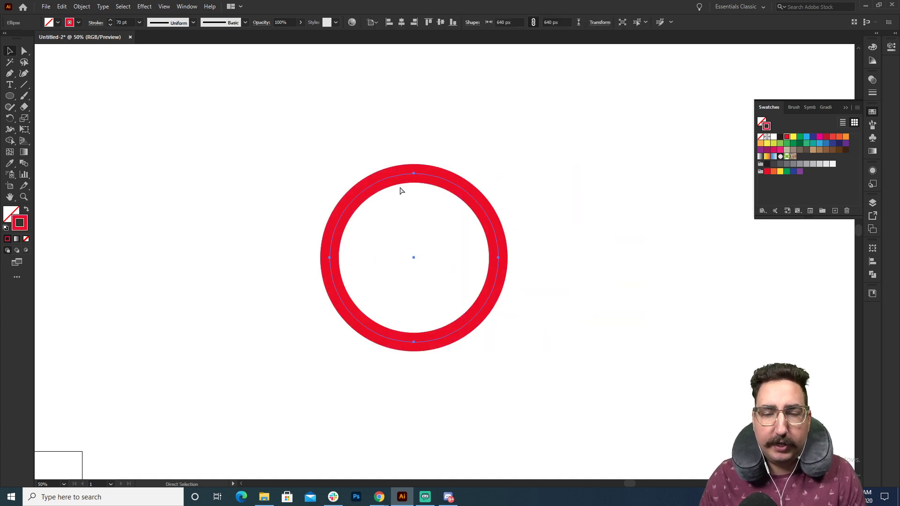
{"action": "key", "text": "ctrl+z"}
{"action": "left_click", "coordinate": [513, 169]}
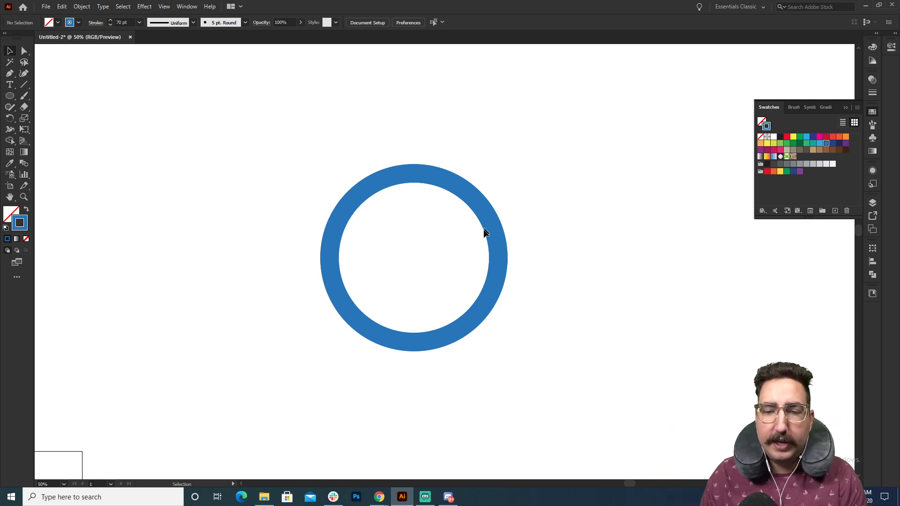
Narrow the pasted ring symmetrically about its centre to an ellipse about 345 px wide, keeping its 640 px height, and deselect it.
{"action": "left_click", "coordinate": [498, 251]}
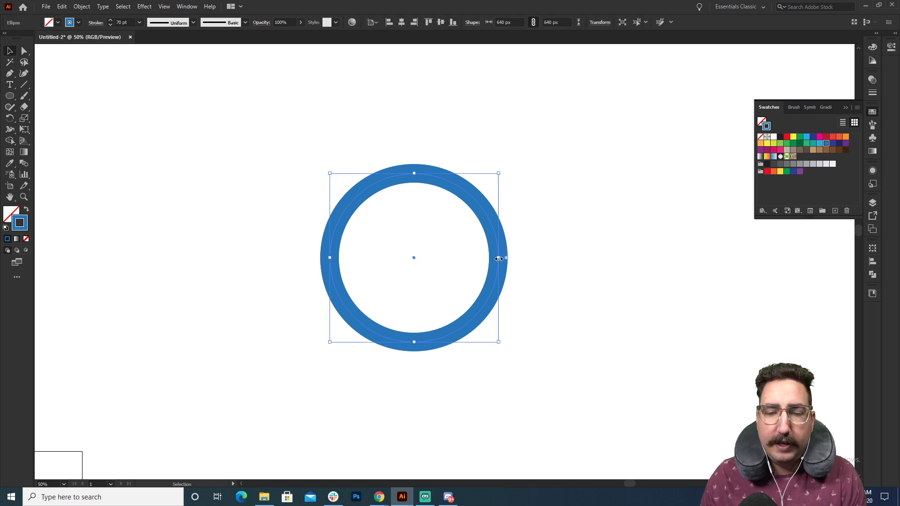
{"action": "left_click_drag", "start_coordinate": [499, 259], "coordinate": [460, 261]}
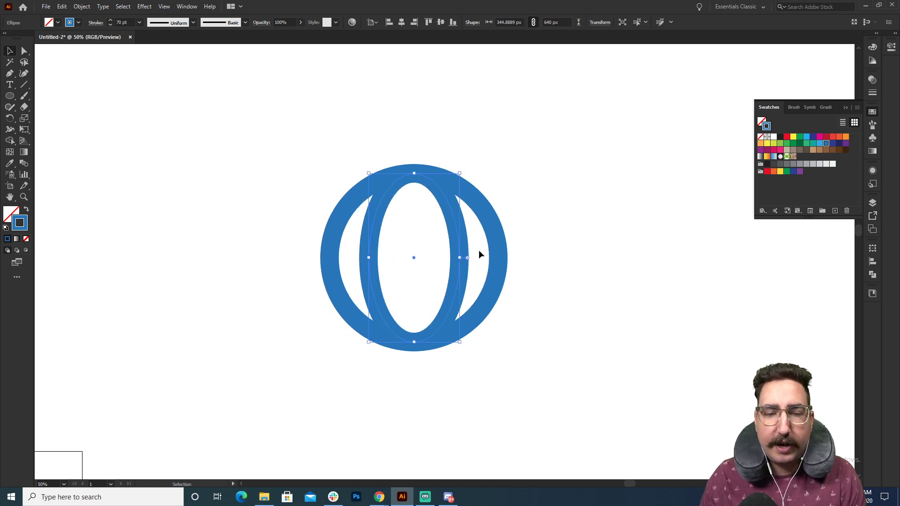
{"action": "left_click", "coordinate": [543, 225]}
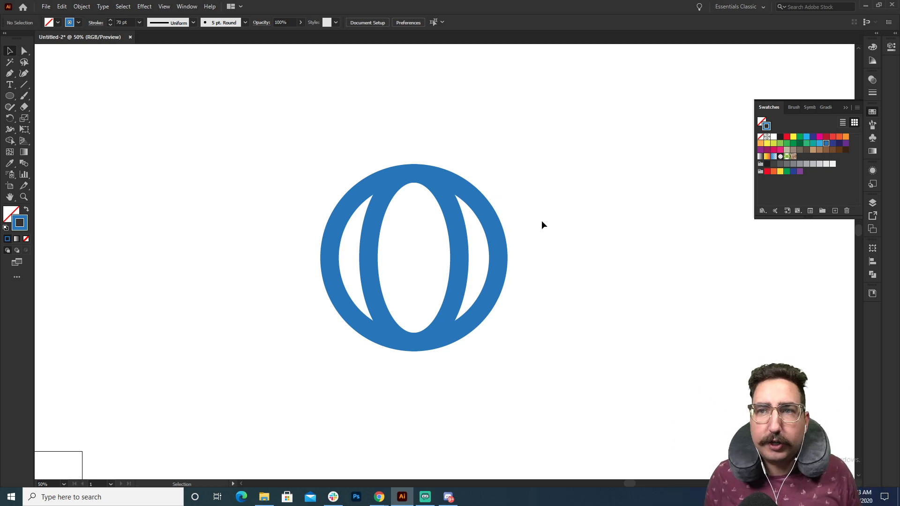
Duplicate the narrow ellipse in place and squeeze the copy symmetrically to about 103 px wide.
{"action": "key", "text": "a"}
{"action": "left_click", "coordinate": [459, 239]}
{"action": "key", "text": "v"}
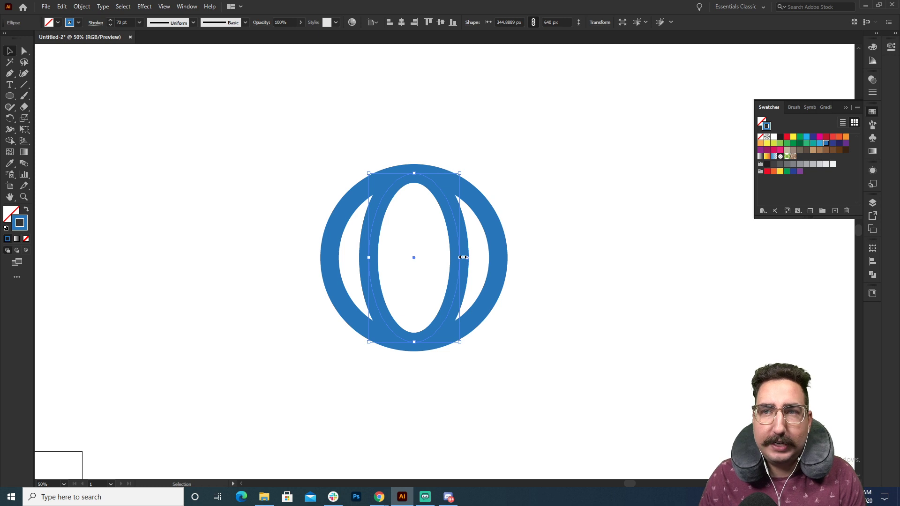
{"action": "left_click_drag", "start_coordinate": [463, 258], "coordinate": [428, 257]}
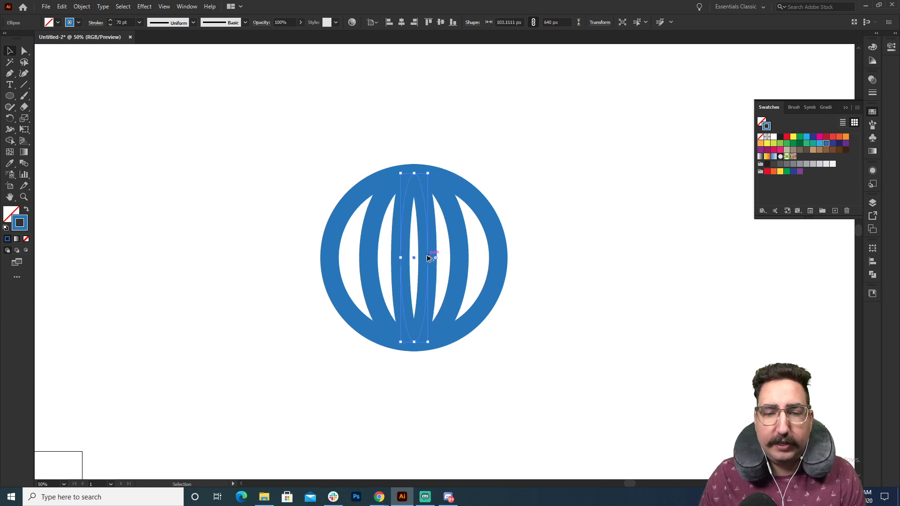
Widen the middle and innermost ellipses symmetrically to space the globe's vertical bands more evenly, and deselect them.
{"action": "left_click", "coordinate": [367, 253]}
{"action": "left_click_drag", "start_coordinate": [368, 257], "coordinate": [393, 258]}
{"action": "left_click", "coordinate": [396, 250]}
{"action": "left_click", "coordinate": [613, 155]}
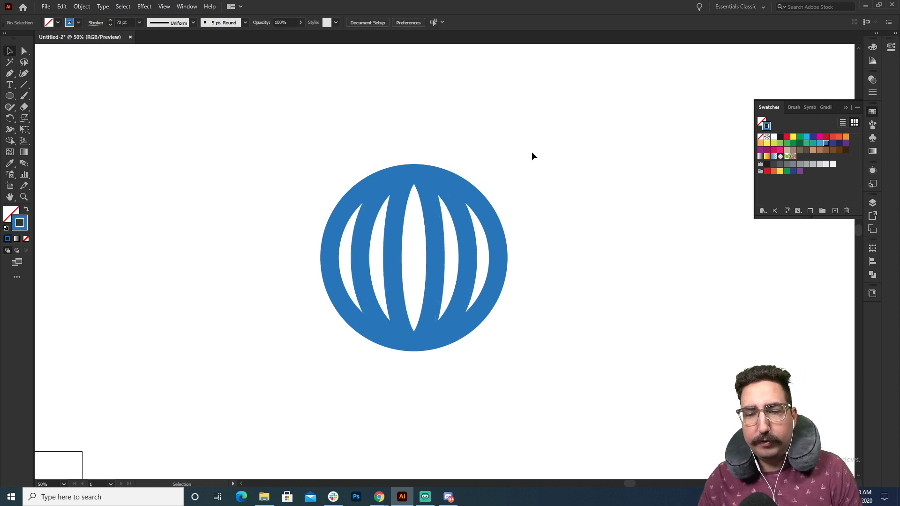
Set the stroke weight of all three globe ellipses to 50 pt and clear the selection.
{"action": "left_click_drag", "start_coordinate": [532, 152], "coordinate": [281, 325]}
{"action": "left_click", "coordinate": [124, 22]}
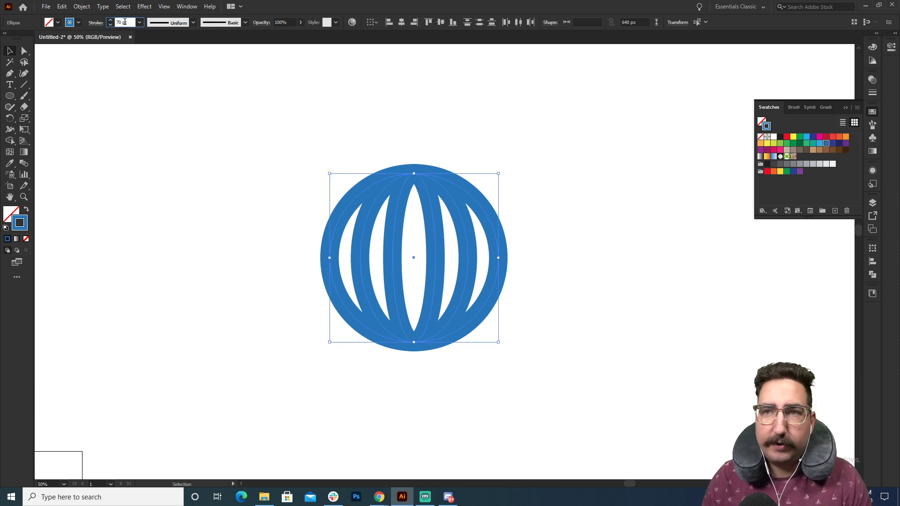
{"action": "type", "text": "50"}
{"action": "key", "text": "Return"}
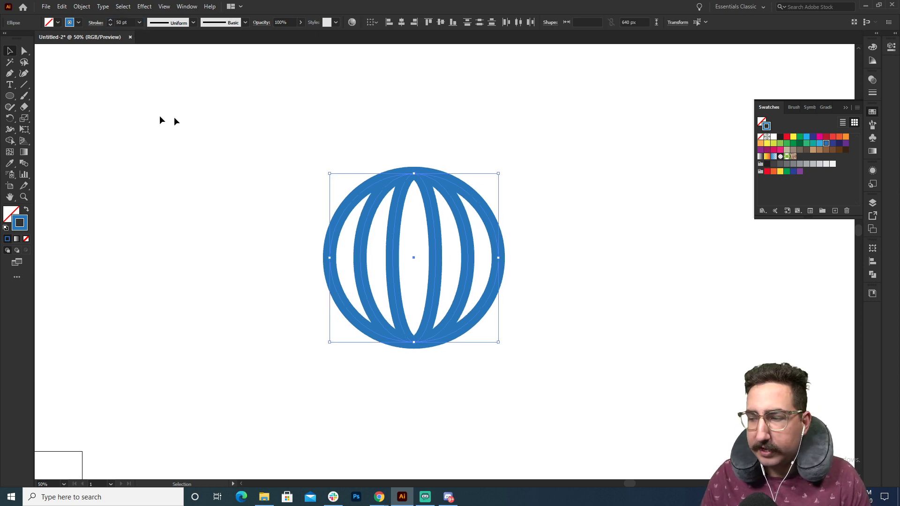
{"action": "left_click", "coordinate": [325, 134]}
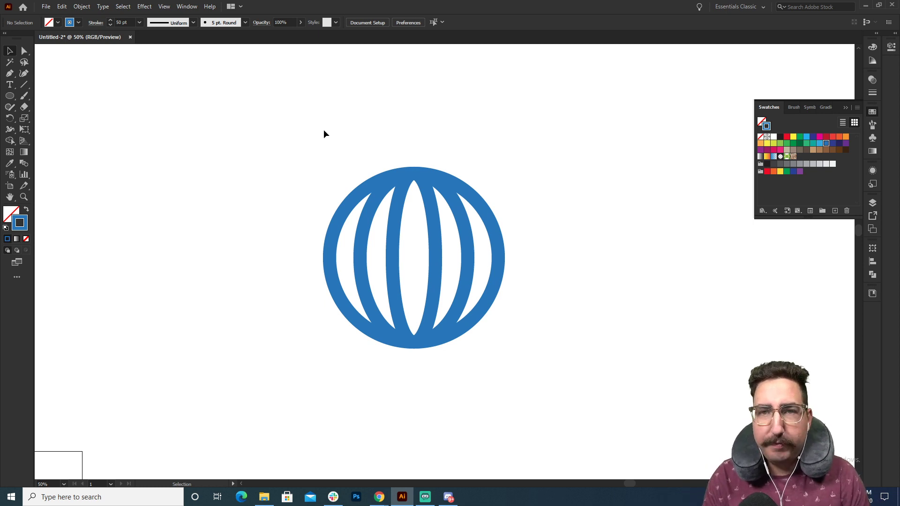
Draw a circle about 825 px in diameter around the globe, centred on the globe's centre.
{"action": "key", "text": "l"}
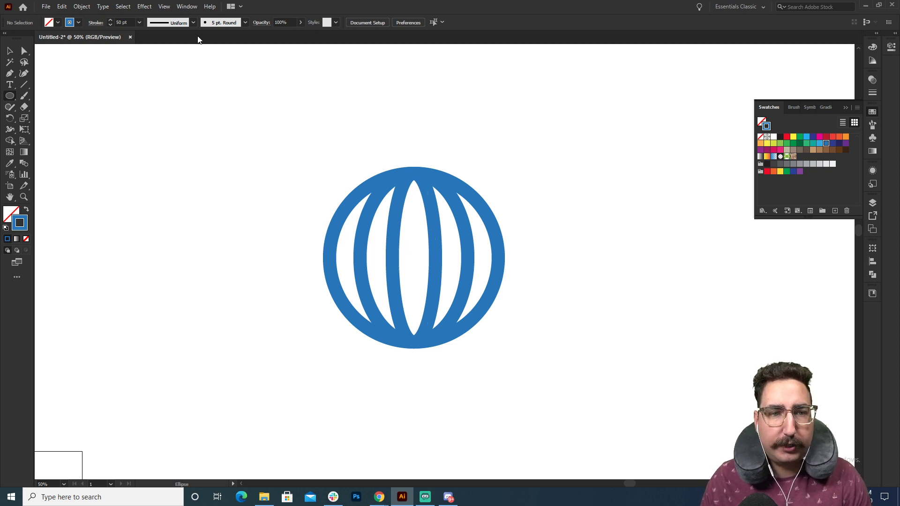
{"action": "left_click", "coordinate": [165, 6]}
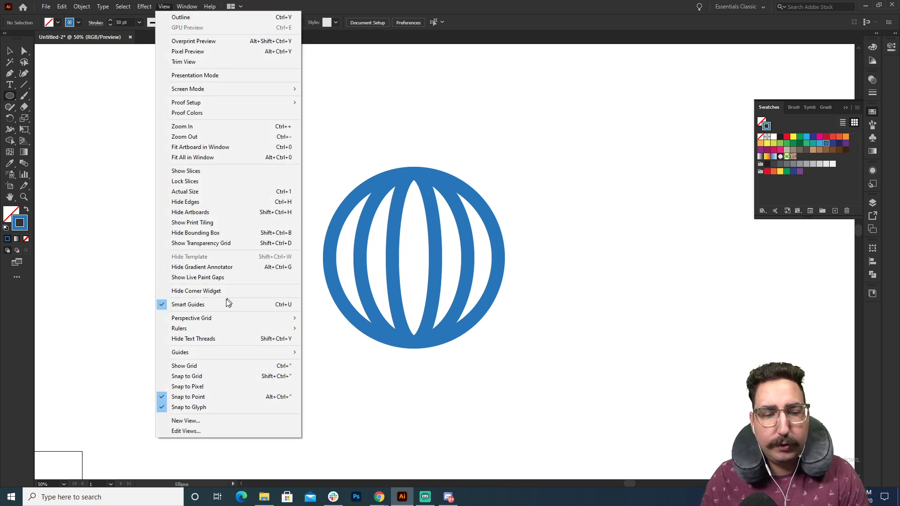
{"action": "left_click", "coordinate": [8, 51]}
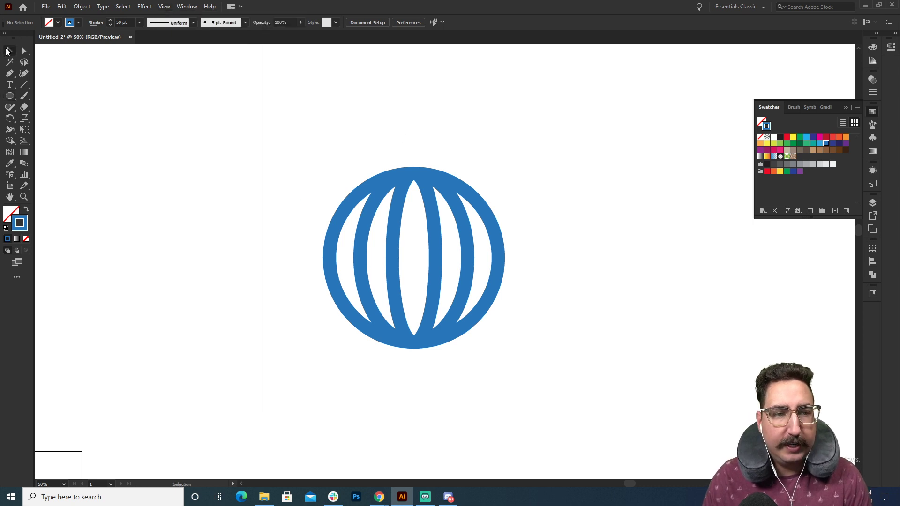
{"action": "left_click", "coordinate": [10, 97]}
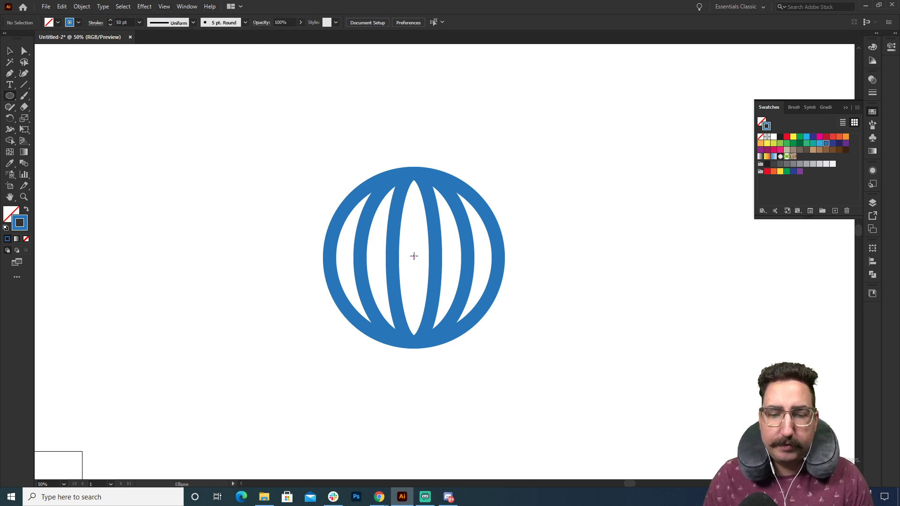
{"action": "left_click_drag", "start_coordinate": [414, 258], "coordinate": [305, 155]}
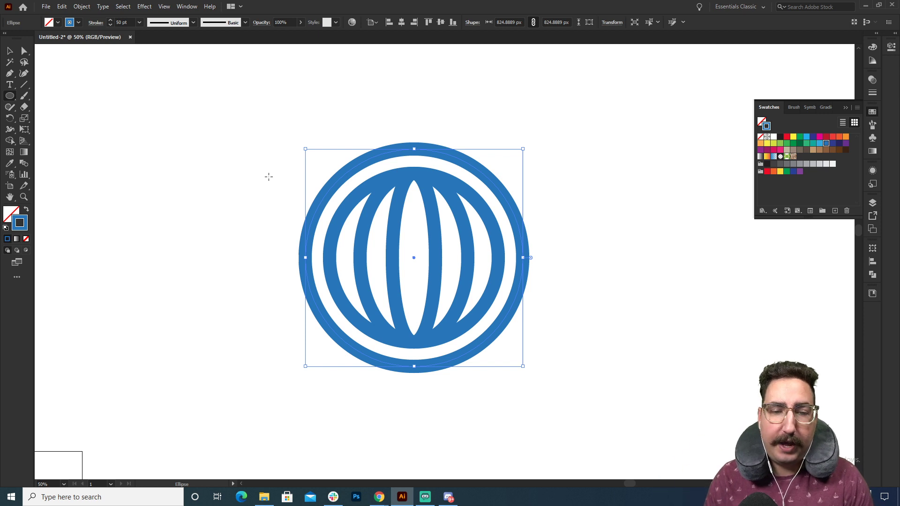
Turn the outer circle into a type path and enter WORLD TOUR along it.
{"action": "left_click", "coordinate": [17, 88]}
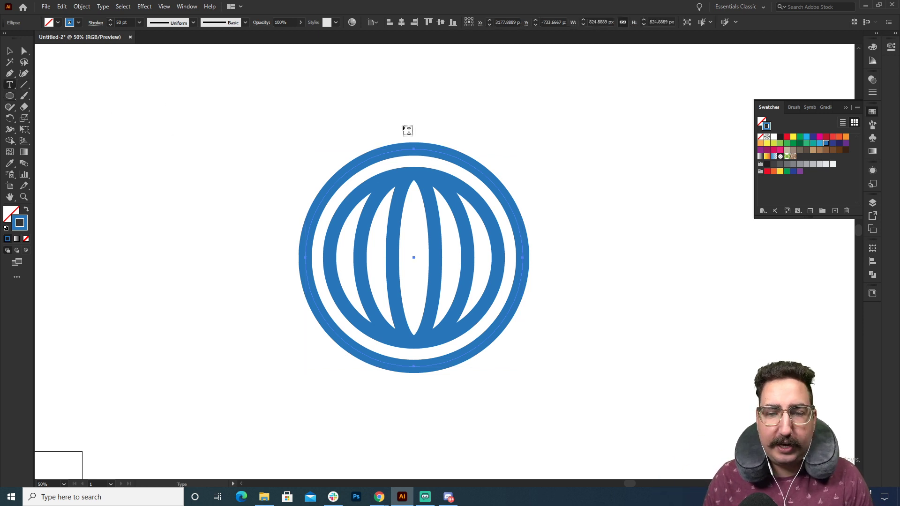
{"action": "left_click", "coordinate": [376, 154]}
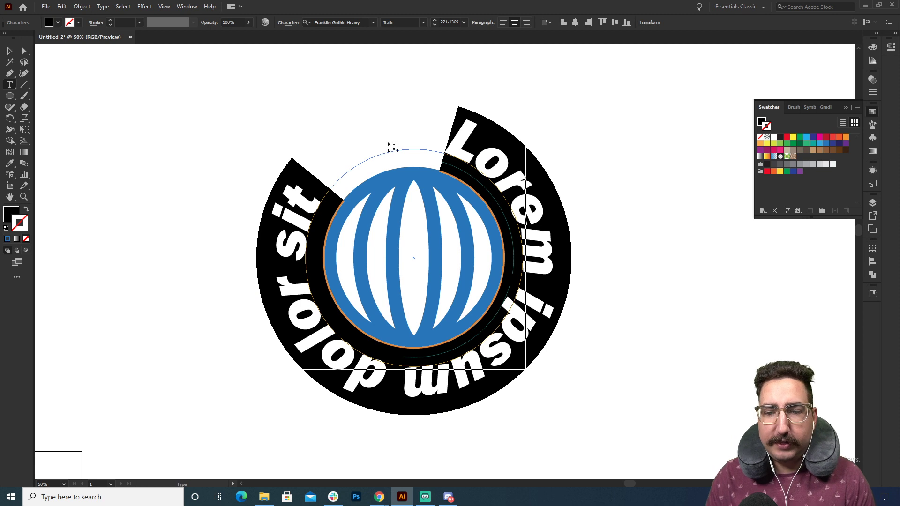
{"action": "type", "text": "W"}
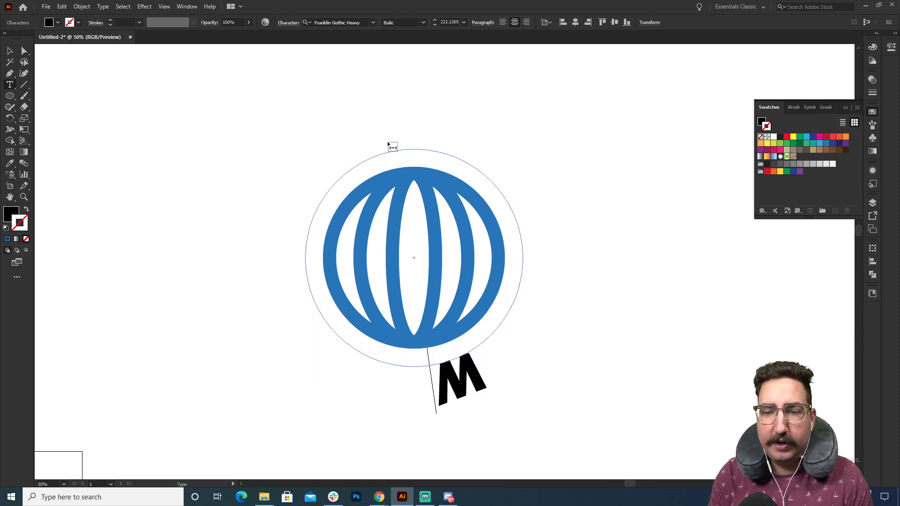
{"action": "type", "text": "ORLD TOUR"}
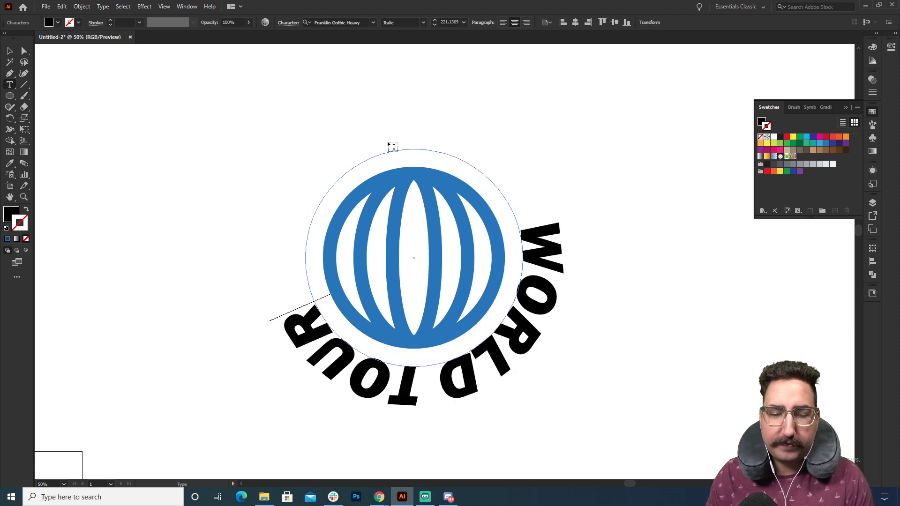
{"action": "left_click", "coordinate": [10, 51]}
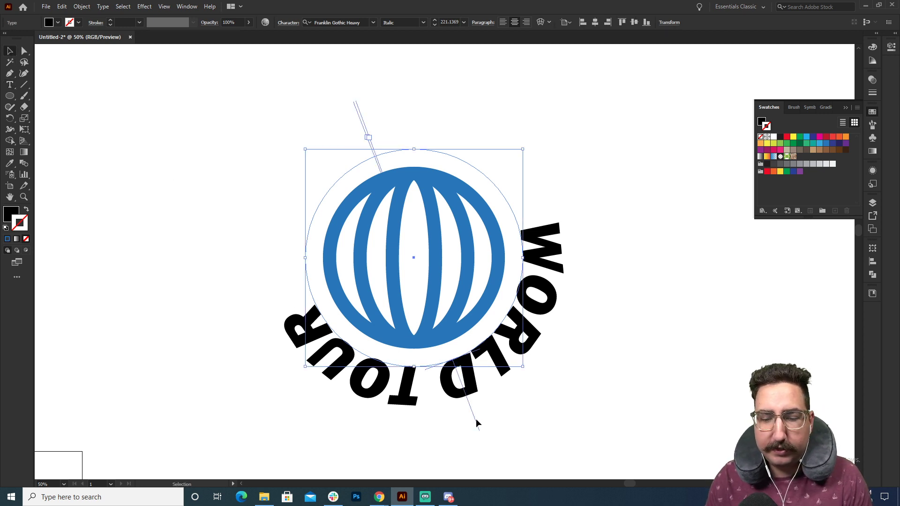
Try to slide the WORLD TOUR text along its circle to the top of the globe.
{"action": "left_click_drag", "start_coordinate": [476, 422], "coordinate": [516, 59]}
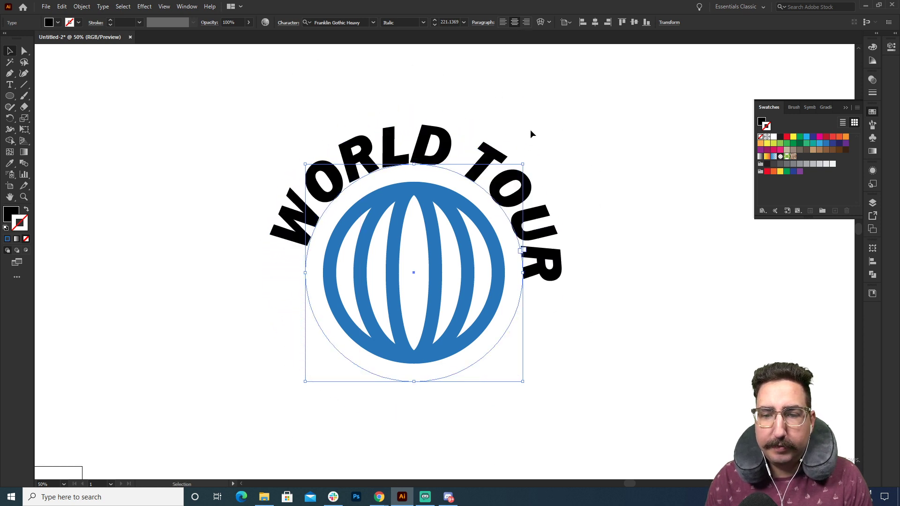
{"action": "left_click", "coordinate": [515, 217]}
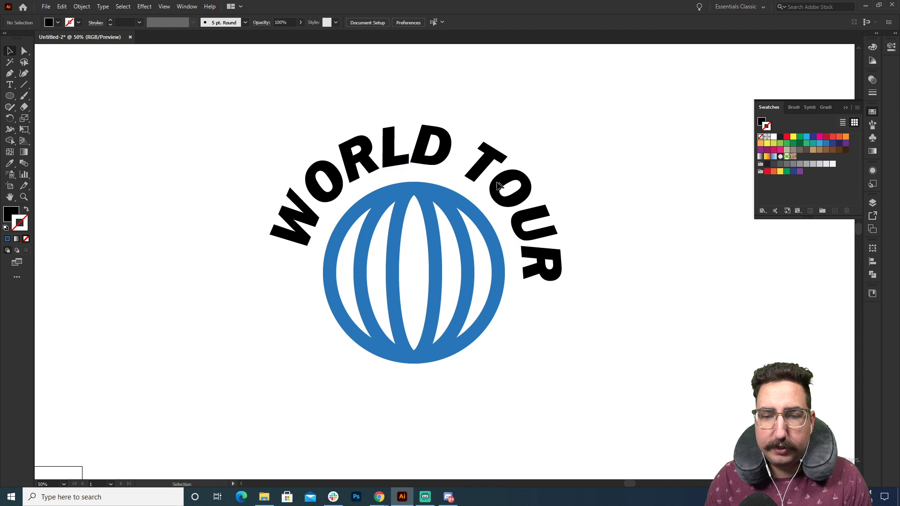
{"action": "left_click", "coordinate": [442, 170]}
{"action": "key", "text": "a"}
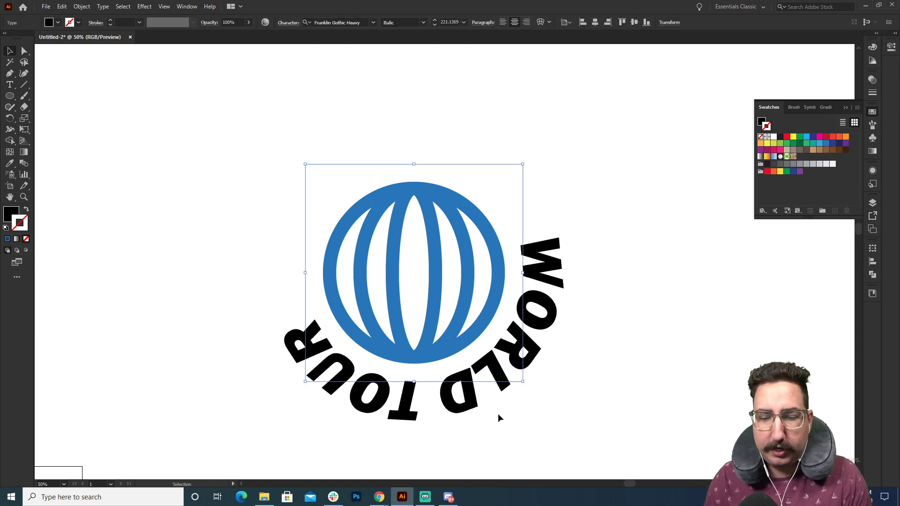
Slide the WORLD TOUR text along its circle so it arches evenly over the top of the globe, and deselect it.
{"action": "left_click", "coordinate": [497, 414]}
{"action": "left_click", "coordinate": [472, 412]}
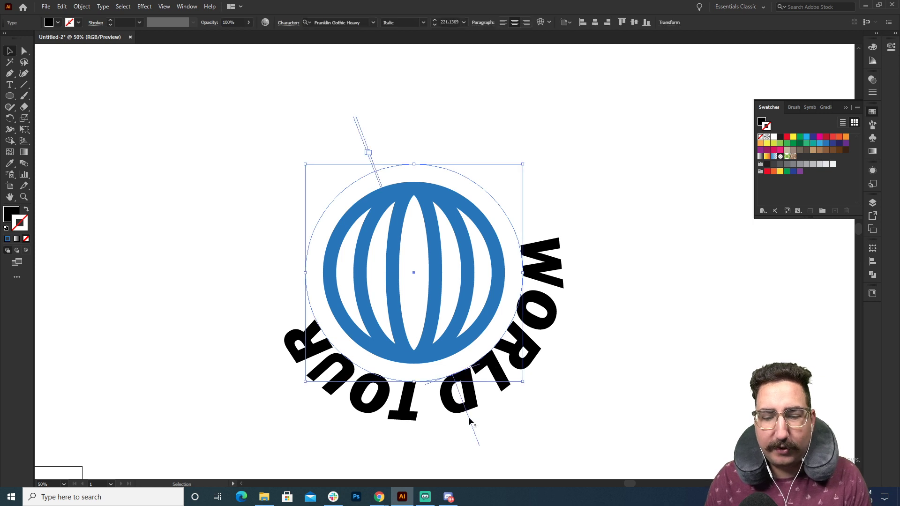
{"action": "left_click_drag", "start_coordinate": [470, 422], "coordinate": [597, 208]}
{"action": "left_click", "coordinate": [617, 249]}
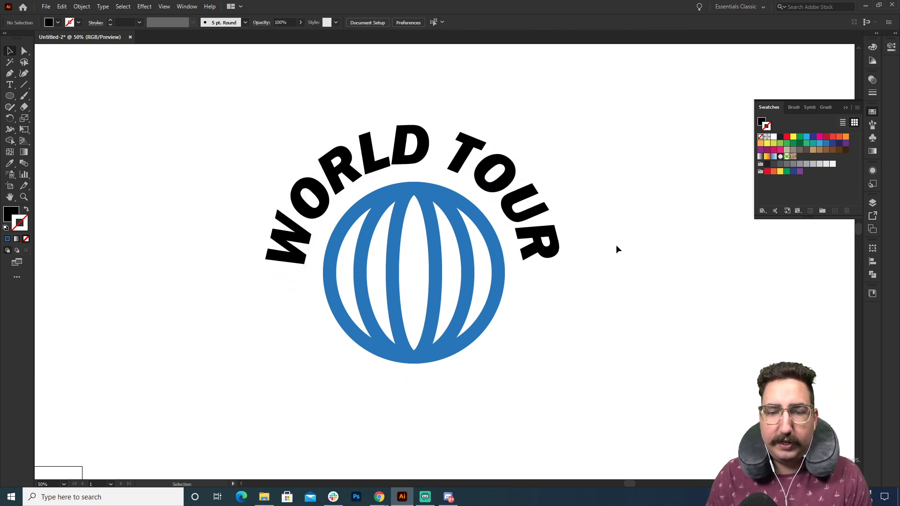
Duplicate the WORLD TOUR path text in place and slide the copy around the circle to the underside of the globe.
{"action": "left_click", "coordinate": [438, 168]}
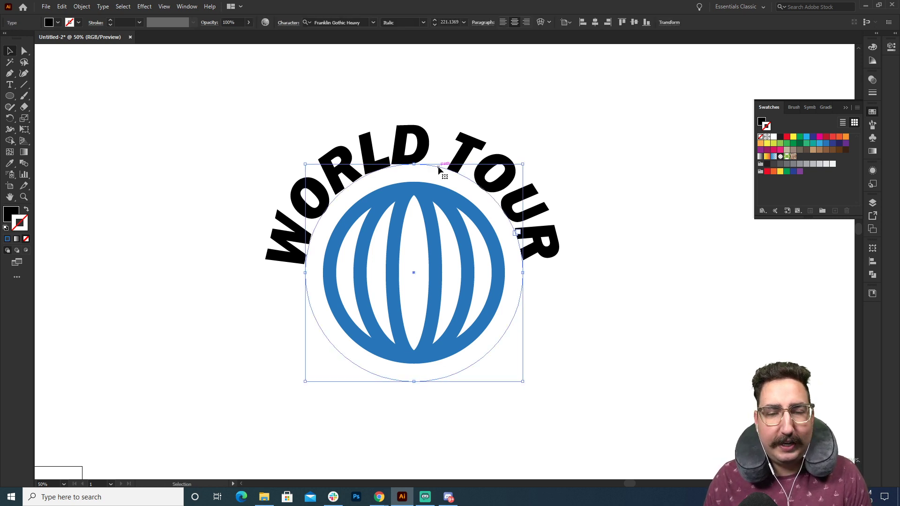
{"action": "left_click_drag", "start_coordinate": [439, 169], "coordinate": [451, 163]}
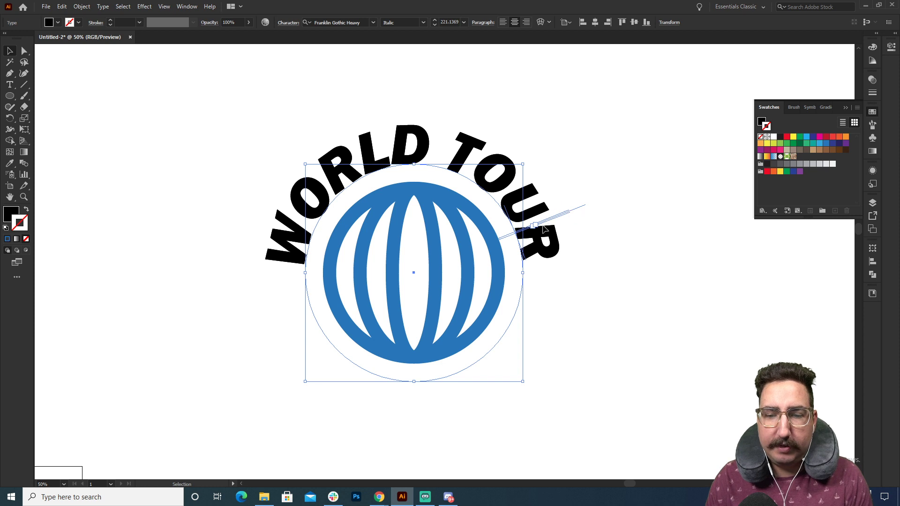
{"action": "left_click_drag", "start_coordinate": [577, 212], "coordinate": [410, 94]}
Replace the wording of the copied path text below the globe with AIRPORT.
{"action": "key", "text": "t"}
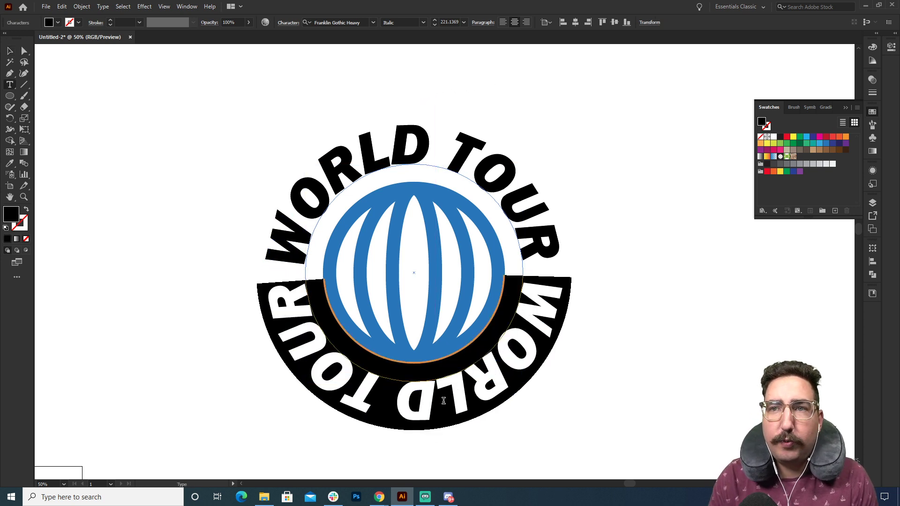
{"action": "type", "text": "AI"}
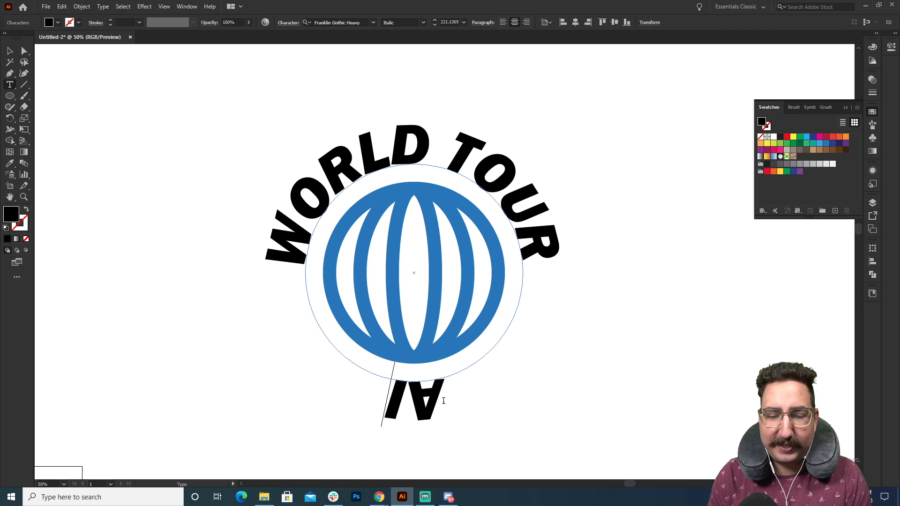
{"action": "type", "text": "RPORT"}
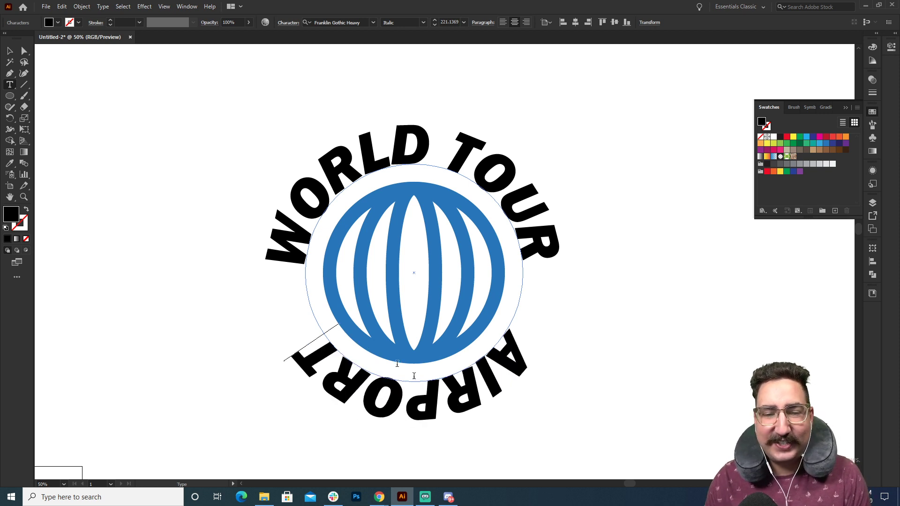
{"action": "left_click", "coordinate": [10, 50]}
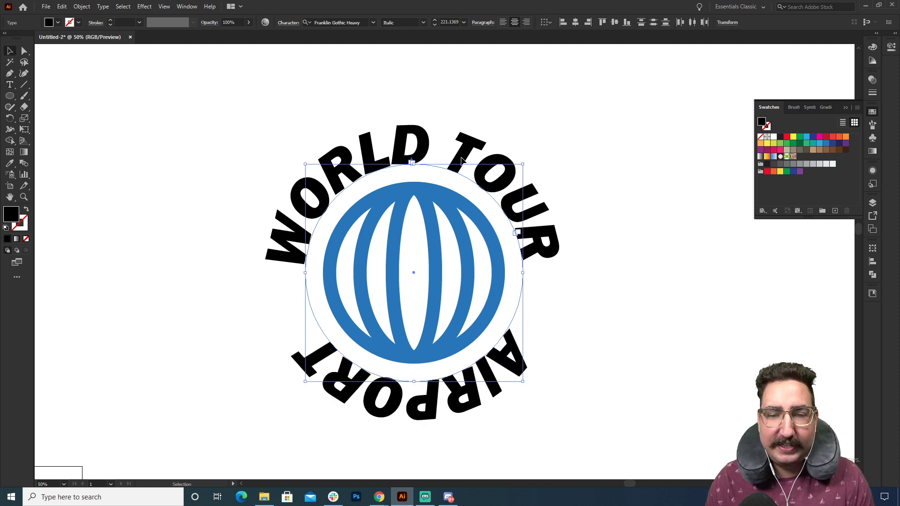
{"action": "key", "text": "ctrl+z"}
{"action": "key", "text": "ctrl+z"}
{"action": "key", "text": "ctrl+z"}
{"action": "key", "text": "ctrl+shift+z"}
{"action": "key", "text": "ctrl+shift+z"}
{"action": "key", "text": "ctrl+shift+z"}
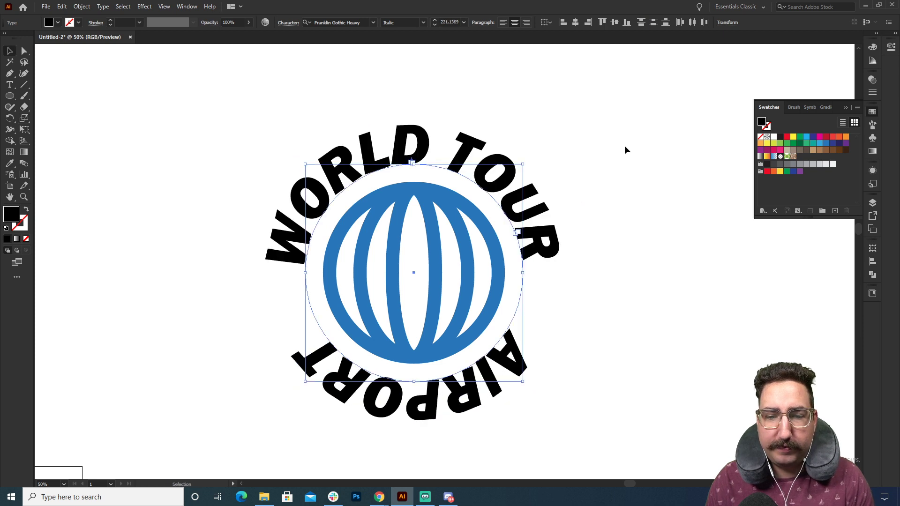
Select only the AIRPORT text and set its path alignment to Center with the preview enabled.
{"action": "left_click", "coordinate": [619, 147]}
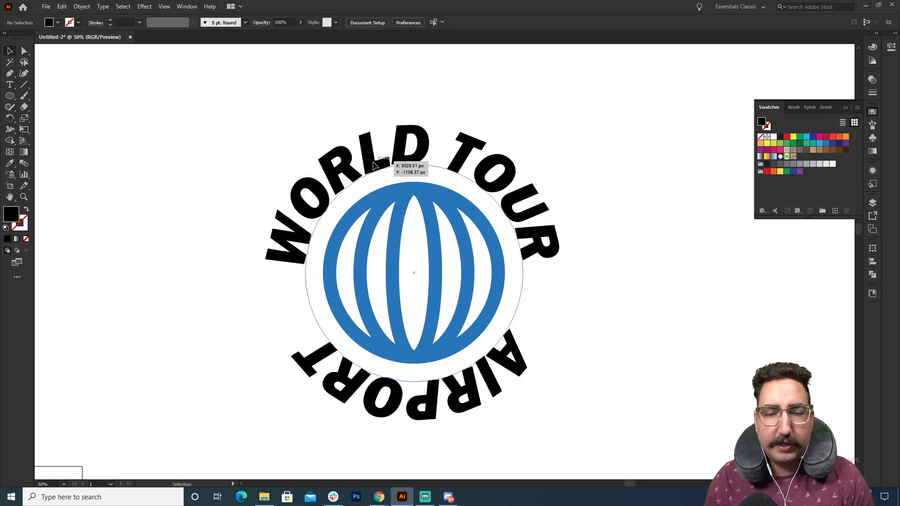
{"action": "left_click", "coordinate": [387, 170]}
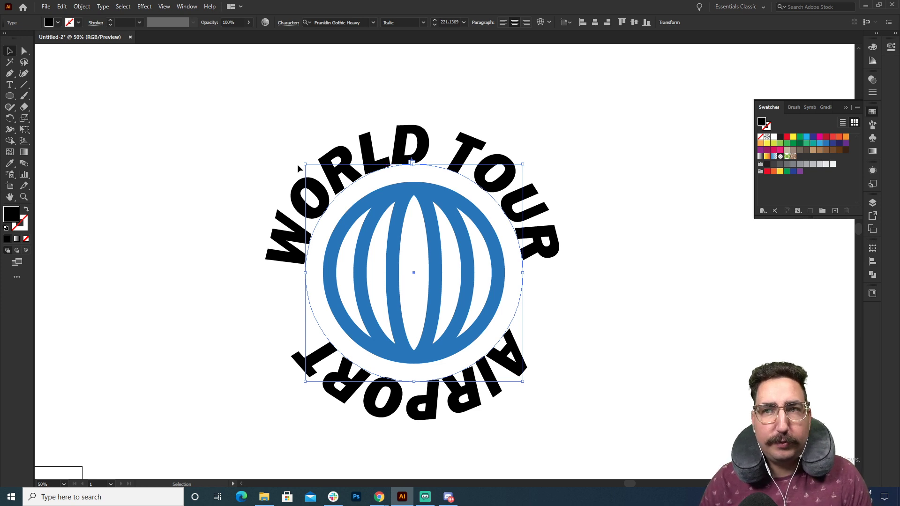
{"action": "left_click", "coordinate": [104, 9]}
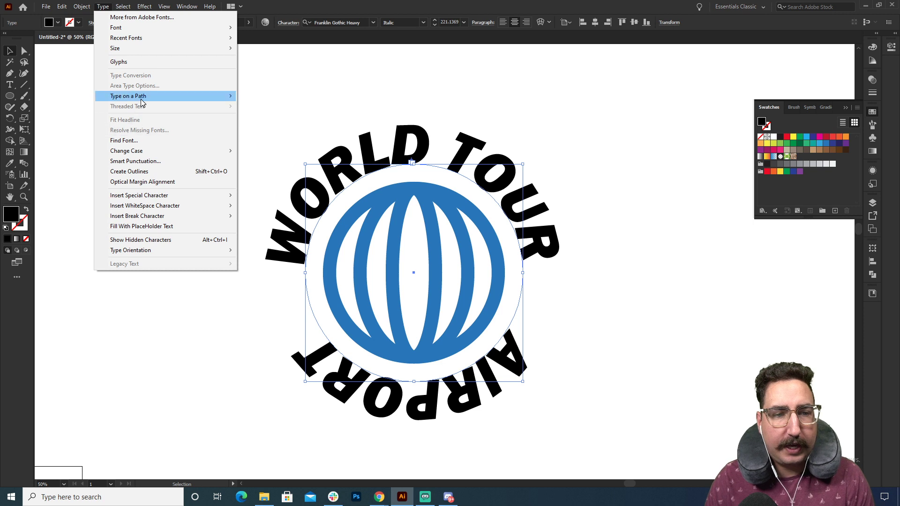
{"action": "mouse_move", "coordinate": [141, 102]}
{"action": "left_click", "coordinate": [308, 154]}
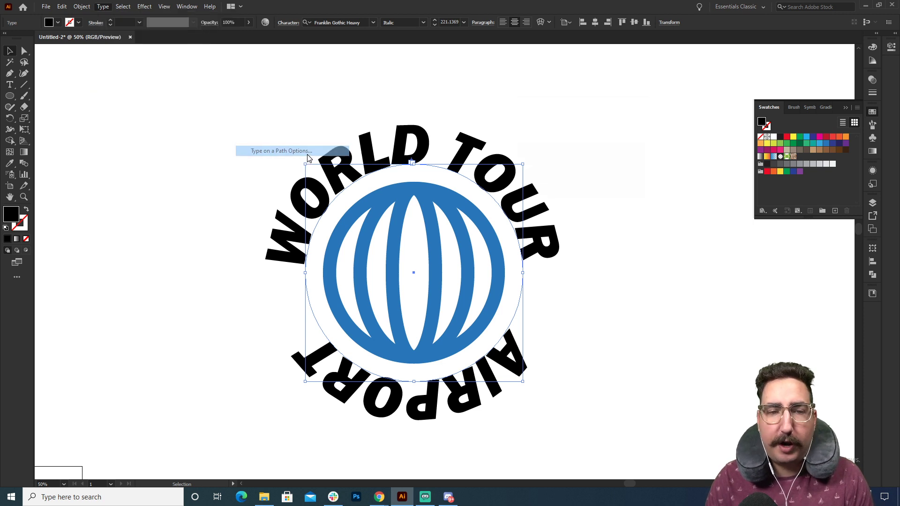
{"action": "left_click", "coordinate": [567, 131]}
{"action": "left_click", "coordinate": [570, 141]}
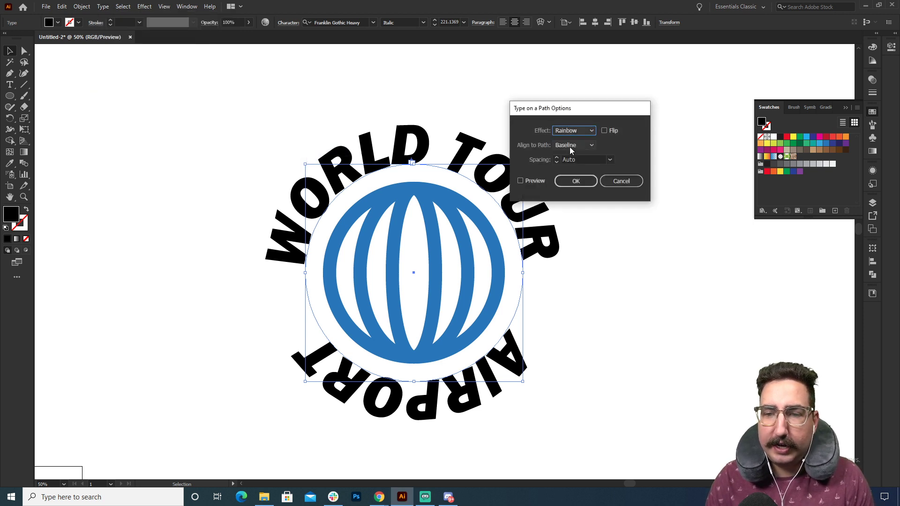
{"action": "left_click", "coordinate": [570, 147]}
{"action": "left_click", "coordinate": [570, 171]}
{"action": "left_click", "coordinate": [536, 179]}
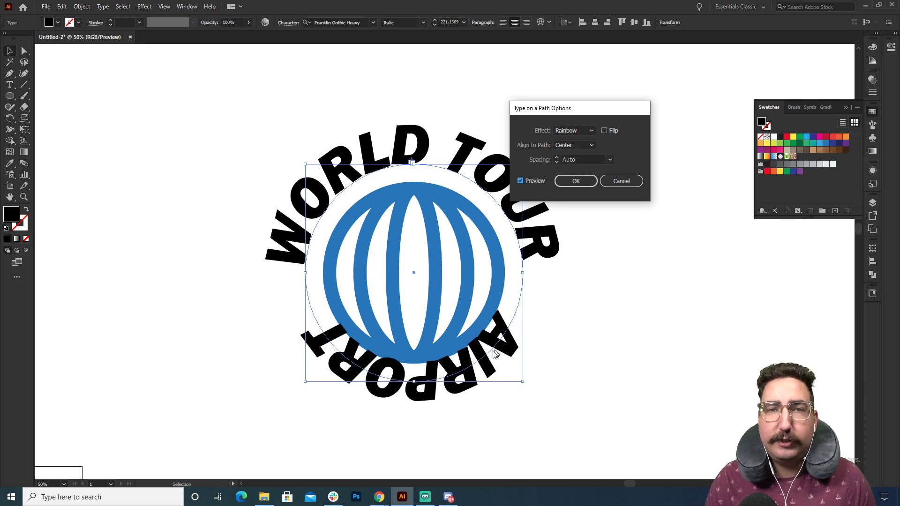
Preview the Ascender and Descender path alignments on the AIRPORT text, return it to Center and apply.
{"action": "left_click", "coordinate": [571, 147]}
{"action": "left_click", "coordinate": [569, 157]}
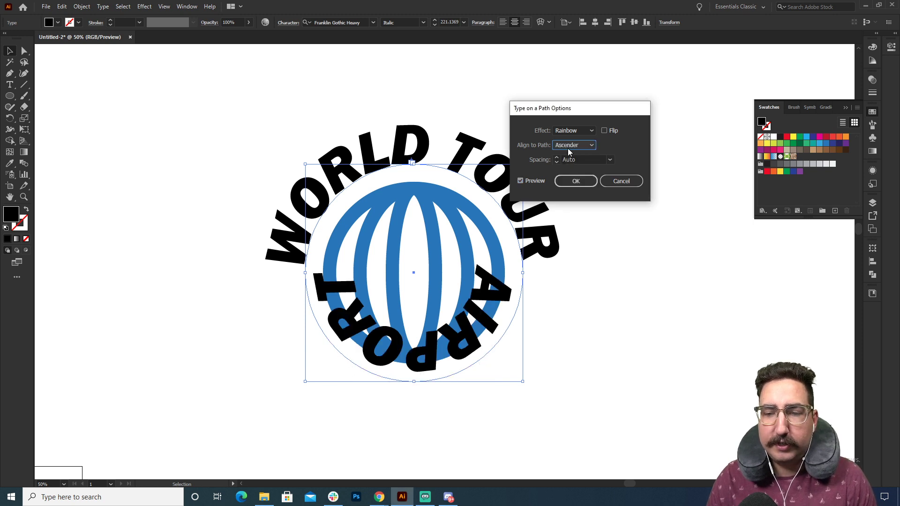
{"action": "left_click", "coordinate": [569, 146]}
{"action": "left_click", "coordinate": [569, 168]}
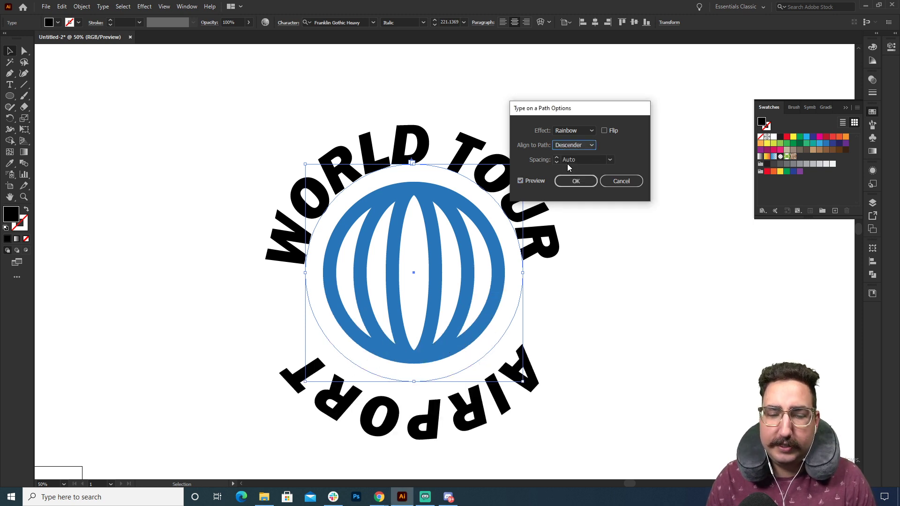
{"action": "left_click", "coordinate": [569, 146]}
{"action": "left_click", "coordinate": [571, 177]}
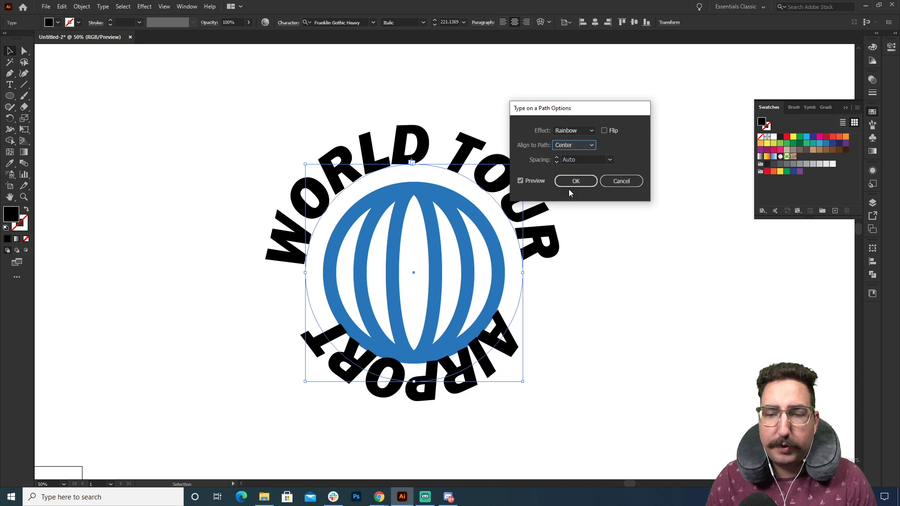
{"action": "left_click", "coordinate": [575, 182]}
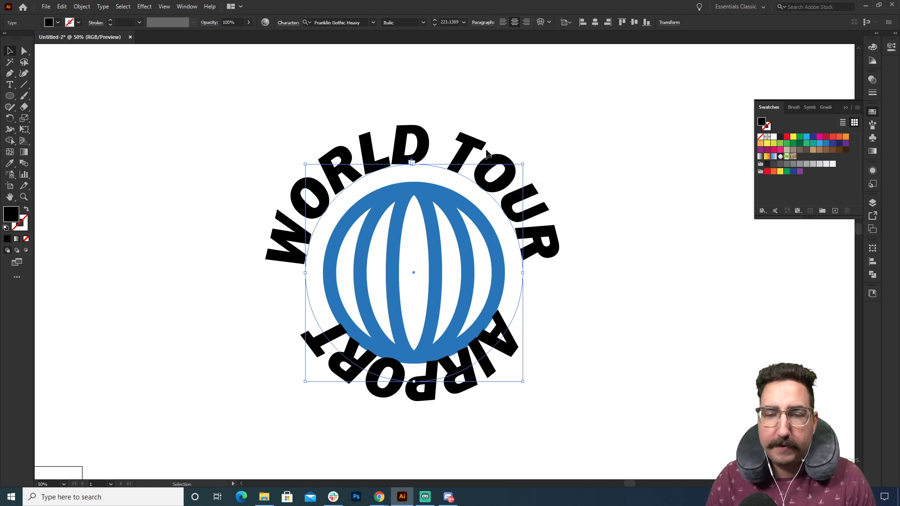
Move the AIRPORT text with its circle to the right, clear of the WORLD TOUR circle, and deselect it.
{"action": "left_click", "coordinate": [502, 125]}
{"action": "left_click_drag", "start_coordinate": [446, 183], "coordinate": [485, 94]}
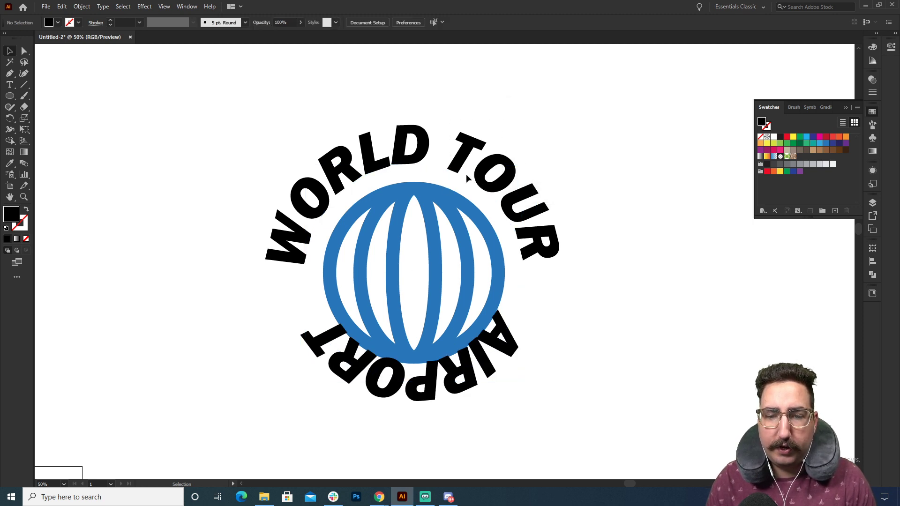
{"action": "left_click_drag", "start_coordinate": [466, 177], "coordinate": [626, 178]}
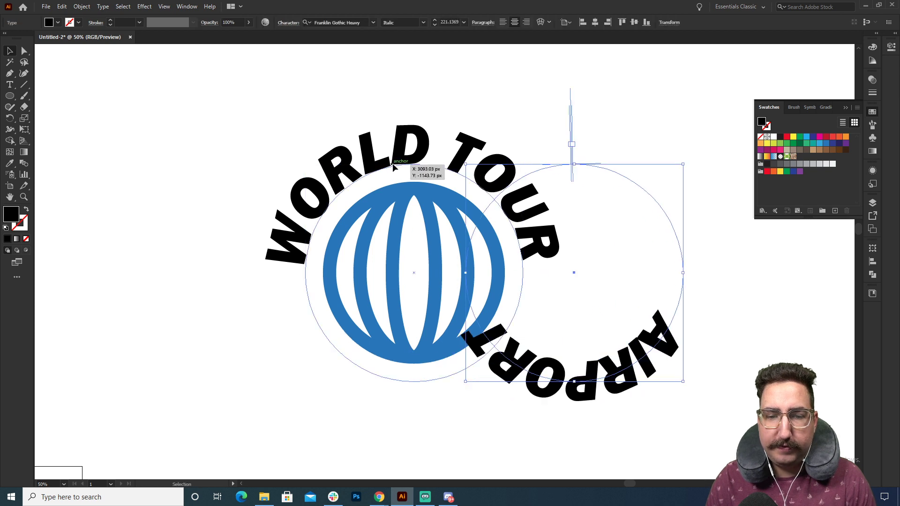
{"action": "left_click", "coordinate": [314, 108]}
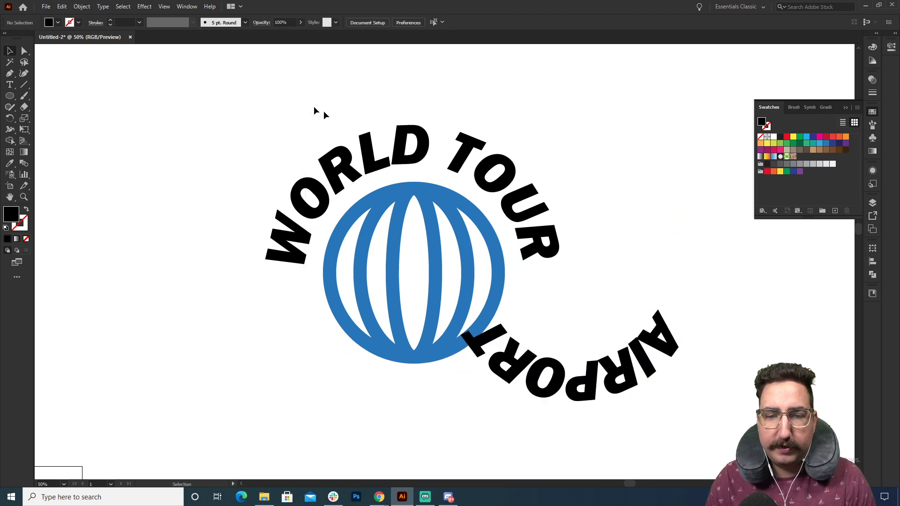
Set the path alignment of the WORLD TOUR text to Center and deselect it.
{"action": "left_click", "coordinate": [393, 170]}
{"action": "left_click", "coordinate": [103, 6]}
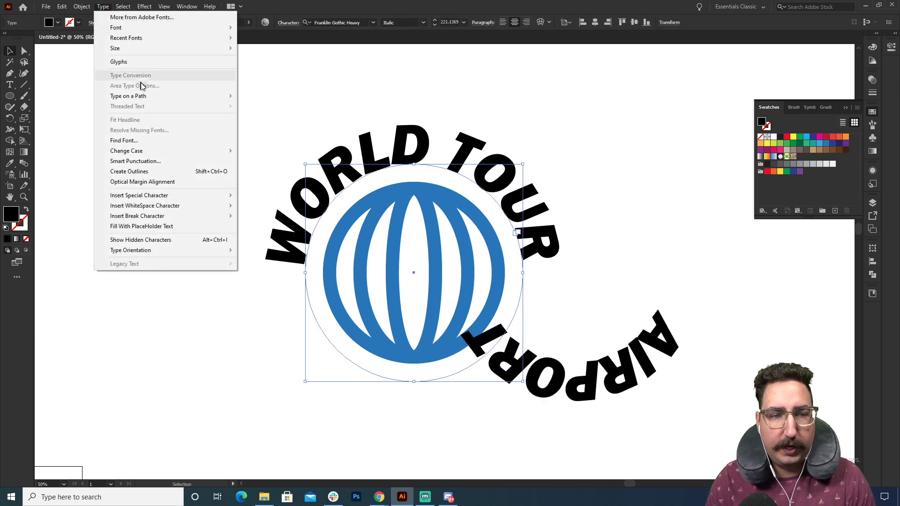
{"action": "mouse_move", "coordinate": [149, 94]}
{"action": "left_click", "coordinate": [281, 151]}
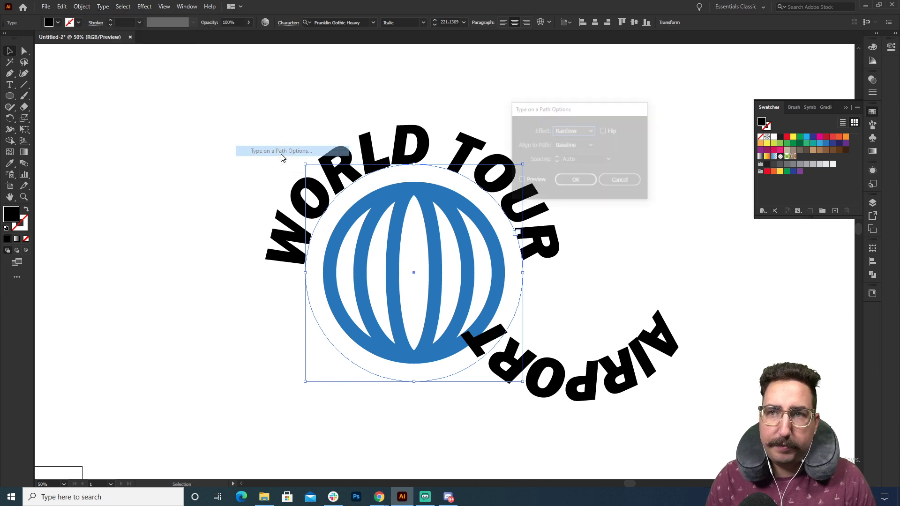
{"action": "left_click", "coordinate": [570, 145]}
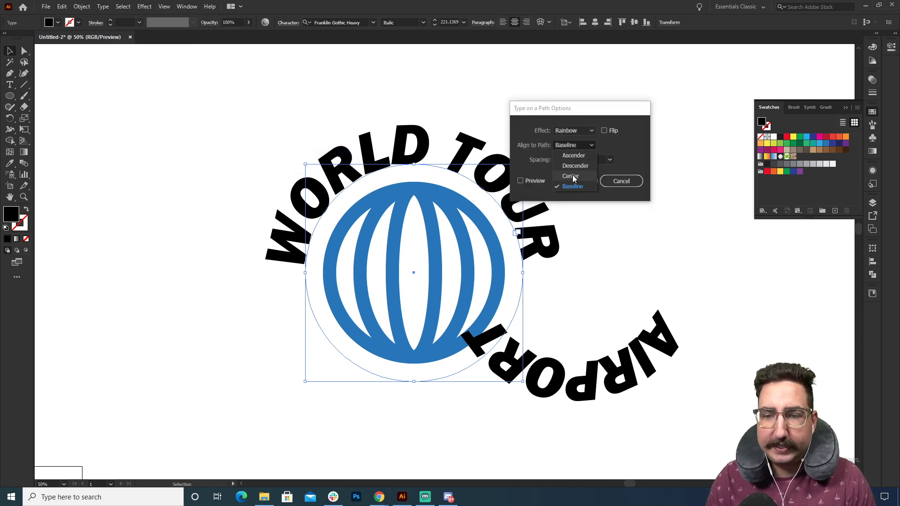
{"action": "left_click", "coordinate": [573, 176]}
{"action": "left_click", "coordinate": [568, 182]}
{"action": "left_click", "coordinate": [510, 108]}
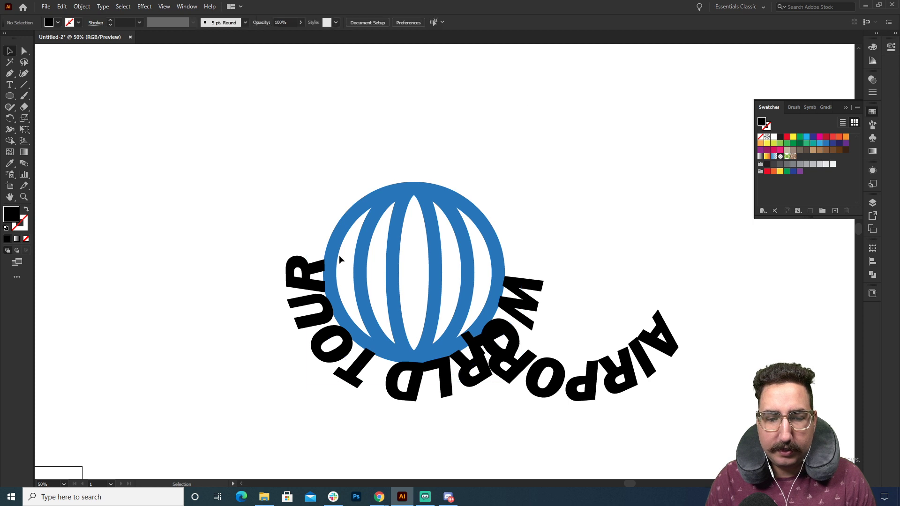
Move the WORLD TOUR text with its circle off to the left and bring the AIRPORT text back concentric with the globe.
{"action": "left_click", "coordinate": [314, 280]}
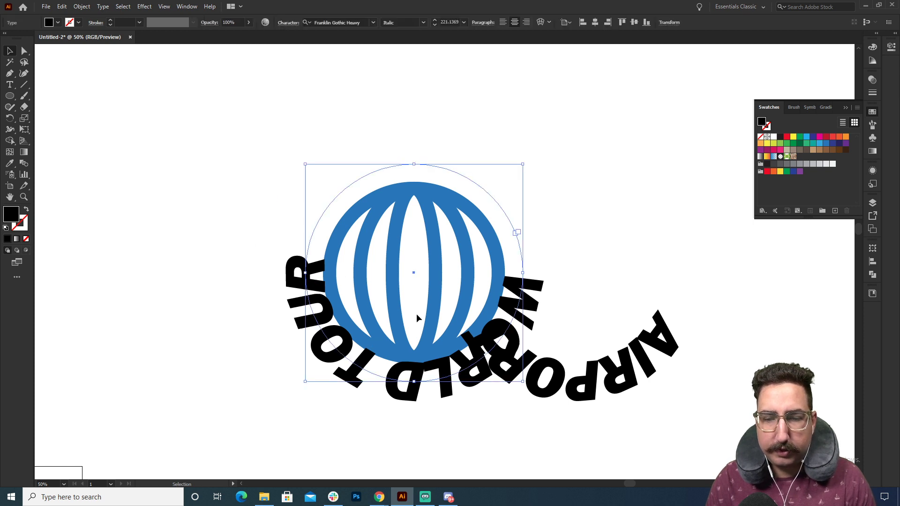
{"action": "key", "text": "t"}
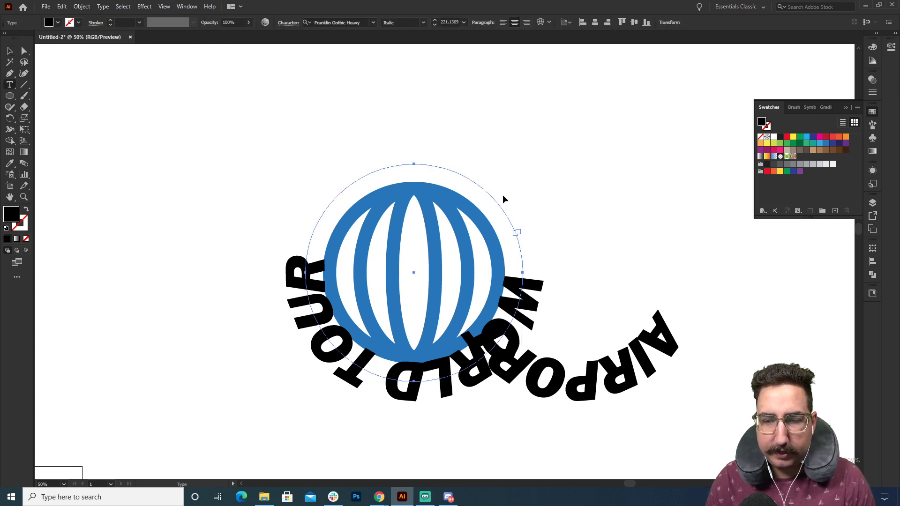
{"action": "key", "text": "v"}
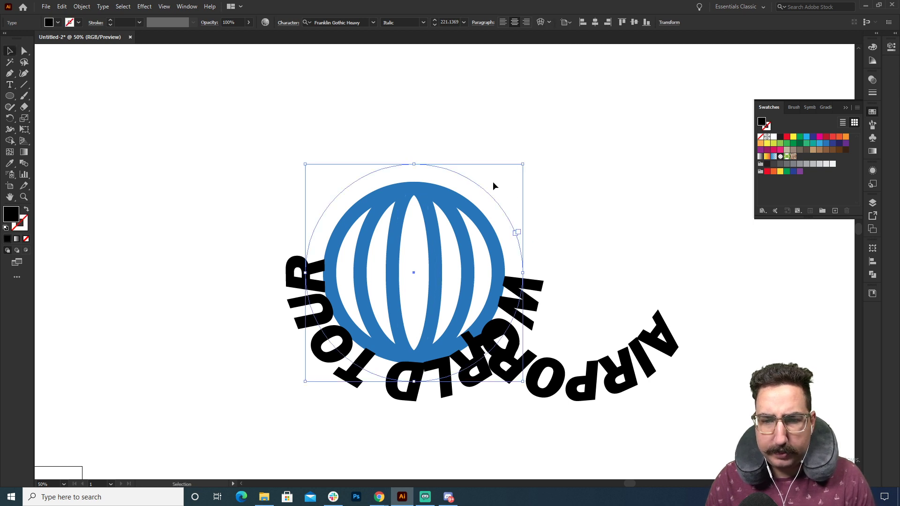
{"action": "left_click_drag", "start_coordinate": [482, 194], "coordinate": [194, 229]}
{"action": "left_click_drag", "start_coordinate": [596, 366], "coordinate": [436, 365]}
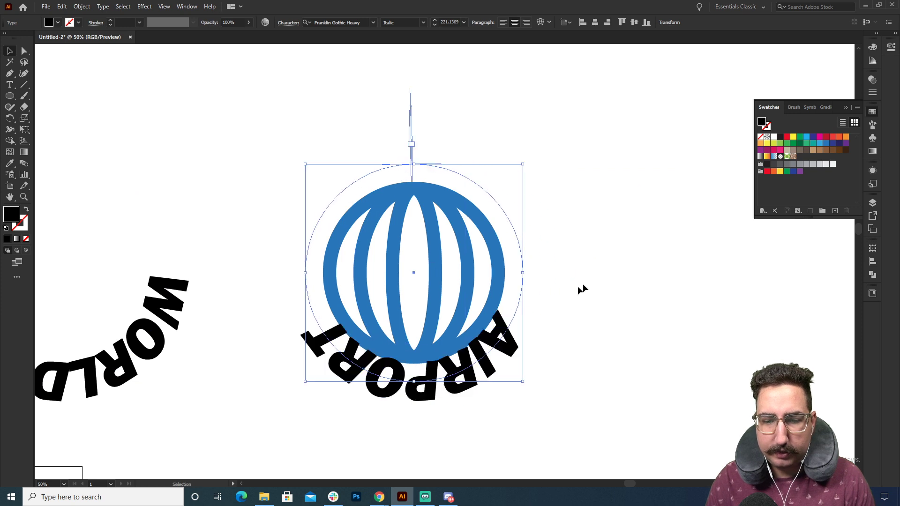
Flip the AIRPORT text to the inside of its circle so it reads left to right, centered beneath the globe.
{"action": "left_click", "coordinate": [580, 288]}
{"action": "left_click", "coordinate": [442, 335]}
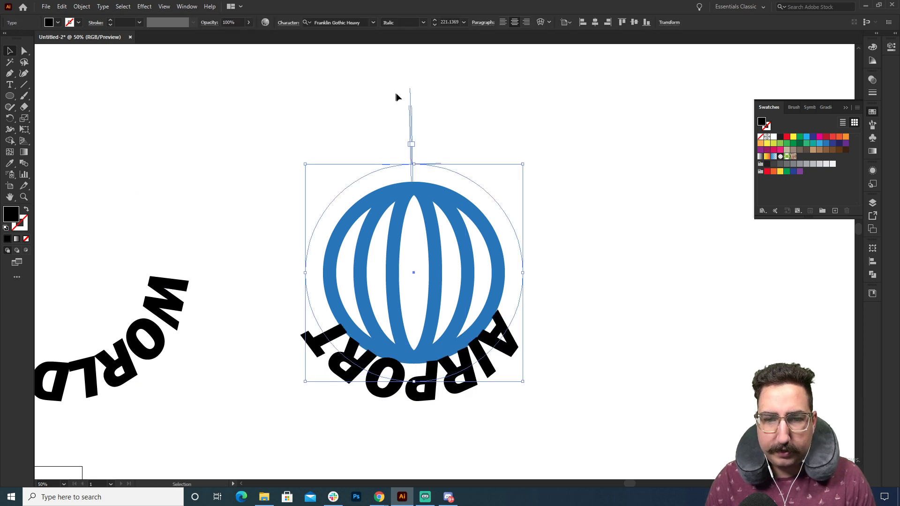
{"action": "left_click_drag", "start_coordinate": [410, 114], "coordinate": [399, 150]}
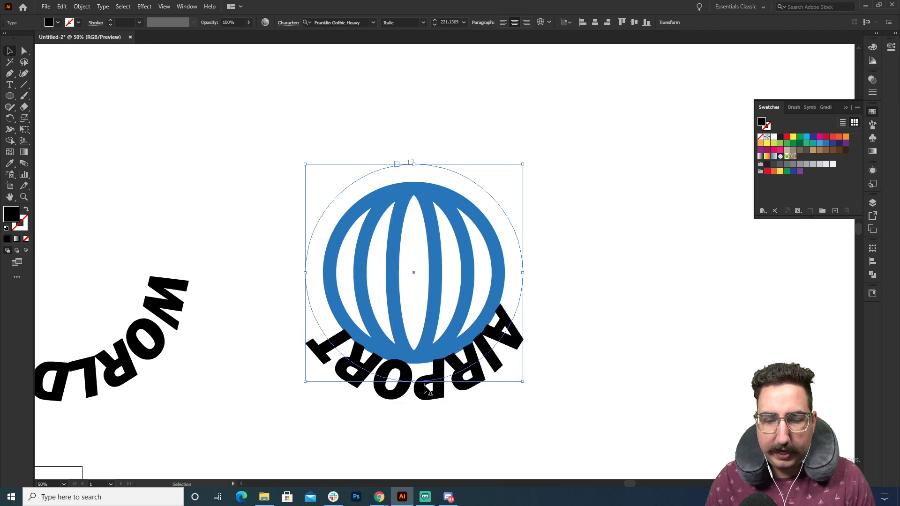
{"action": "left_click_drag", "start_coordinate": [428, 389], "coordinate": [414, 340]}
Scale the AIRPORT text and its circle up from the center to a text size of about 260 pt, and deselect it.
{"action": "scroll", "coordinate": [413, 234], "scroll_direction": "down", "scroll_amount": 1}
{"action": "key", "text": "s"}
{"action": "left_click_drag", "start_coordinate": [545, 112], "coordinate": [576, 112]}
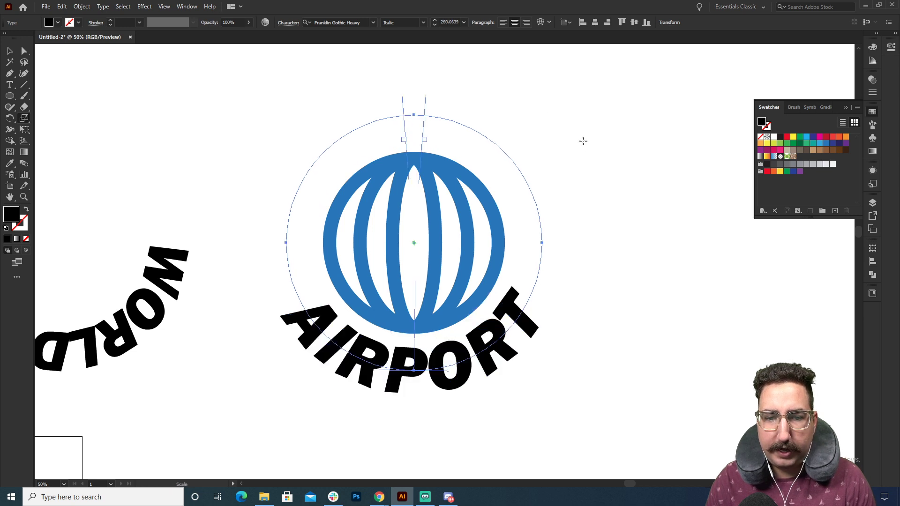
{"action": "key", "text": "v"}
{"action": "left_click", "coordinate": [533, 164]}
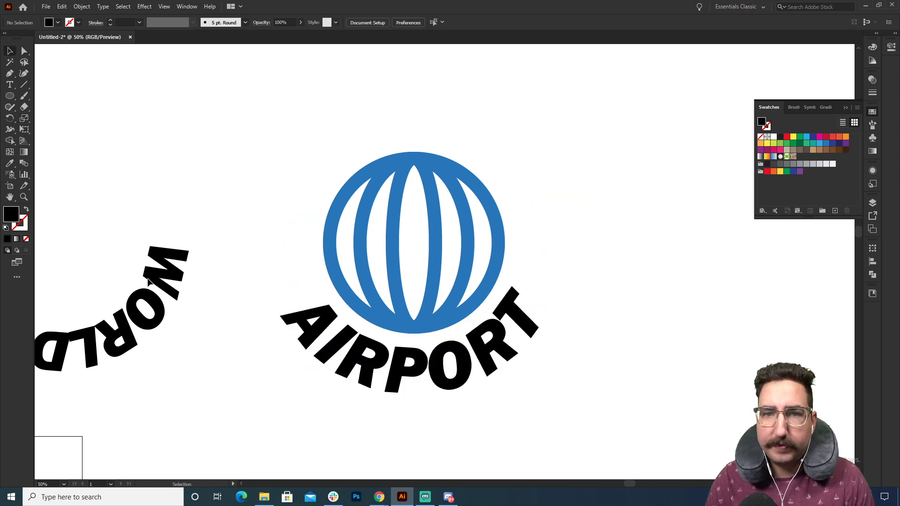
Delete the old WORLD TOUR text and place a copy of the AIRPORT text on the outside of the circle, above the globe.
{"action": "left_click_drag", "start_coordinate": [104, 263], "coordinate": [213, 311]}
{"action": "key", "text": "Delete"}
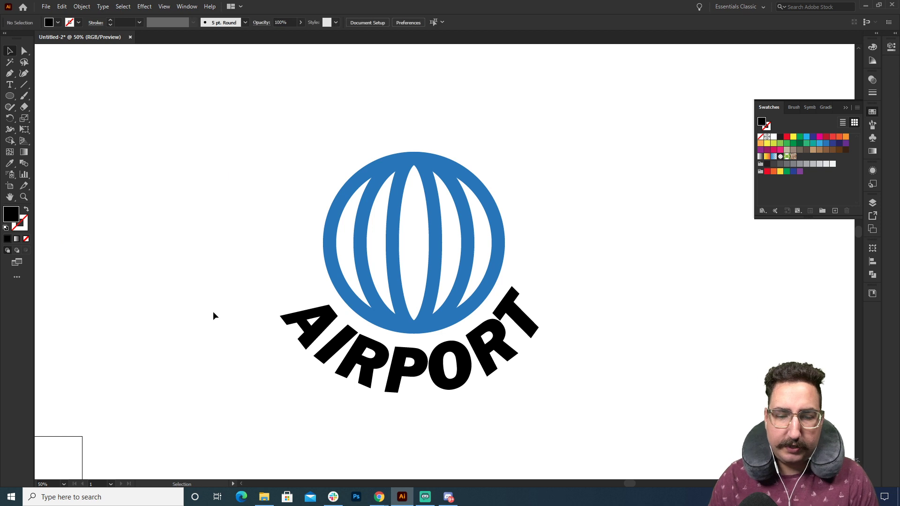
{"action": "key", "text": "a"}
{"action": "left_click", "coordinate": [394, 370]}
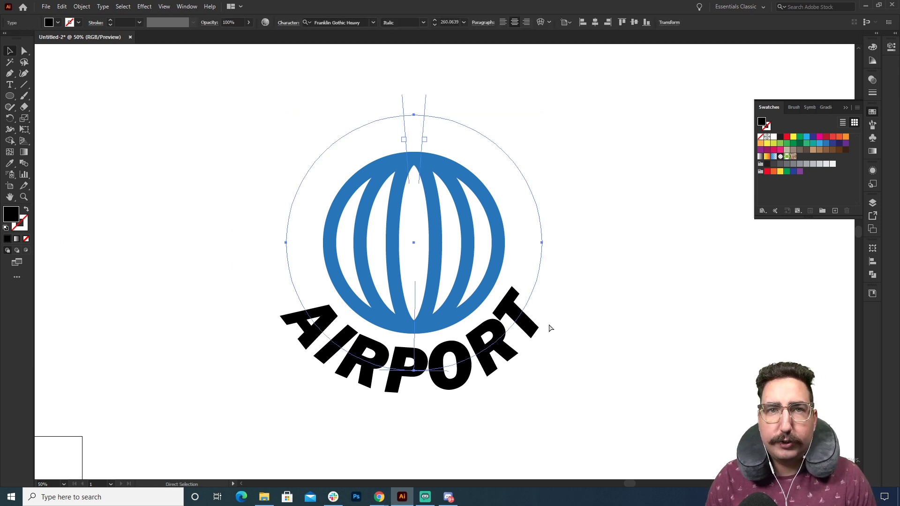
{"action": "key", "text": "v"}
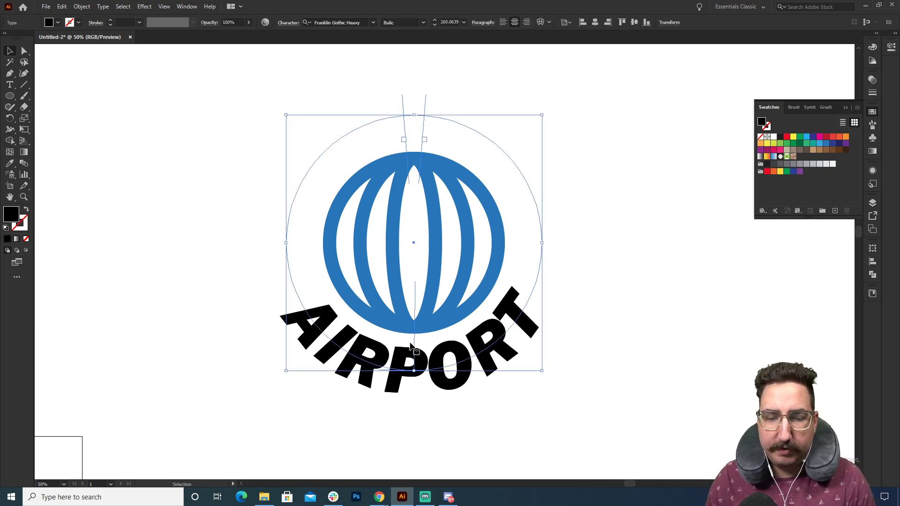
{"action": "left_click_drag", "start_coordinate": [415, 346], "coordinate": [414, 73]}
Replace the wording of the upper AIRPORT copy with WORLD TOUR and center it over the top of the globe.
{"action": "key", "text": "t"}
{"action": "double_click", "coordinate": [426, 97]}
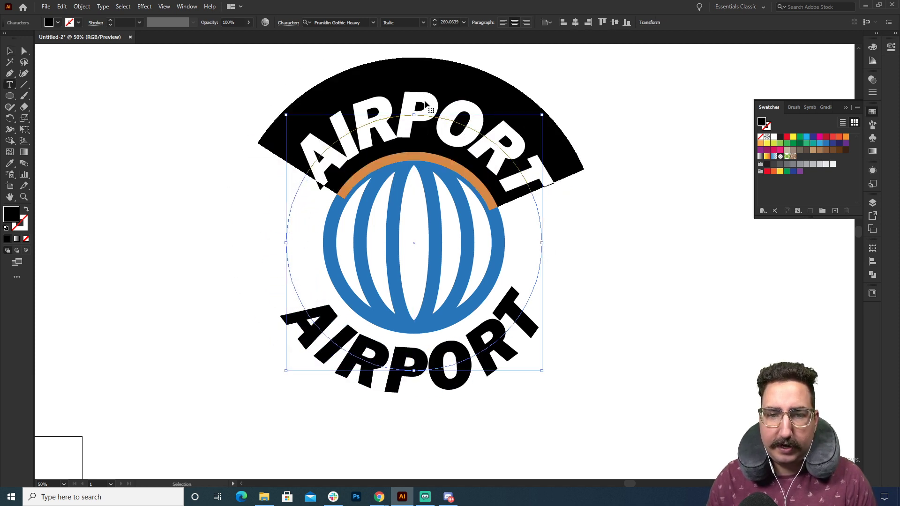
{"action": "type", "text": "WORLD TOUR"}
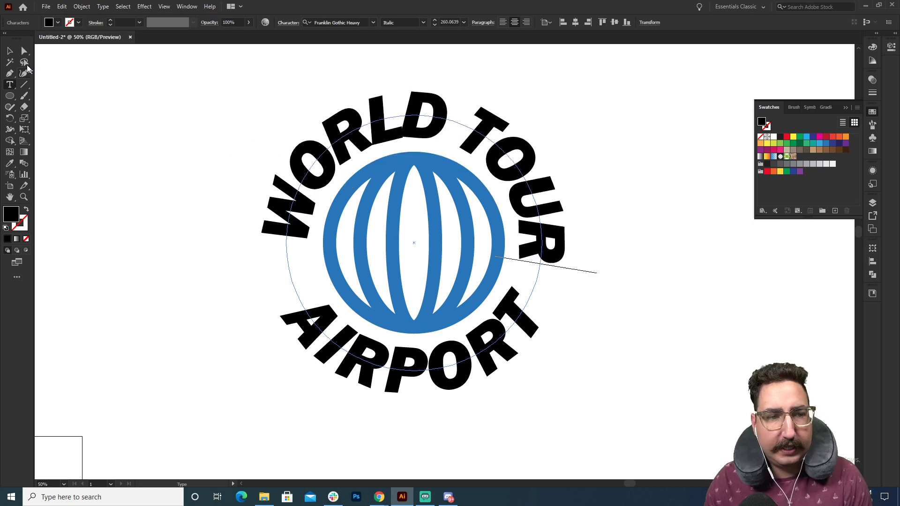
{"action": "key", "text": "Escape"}
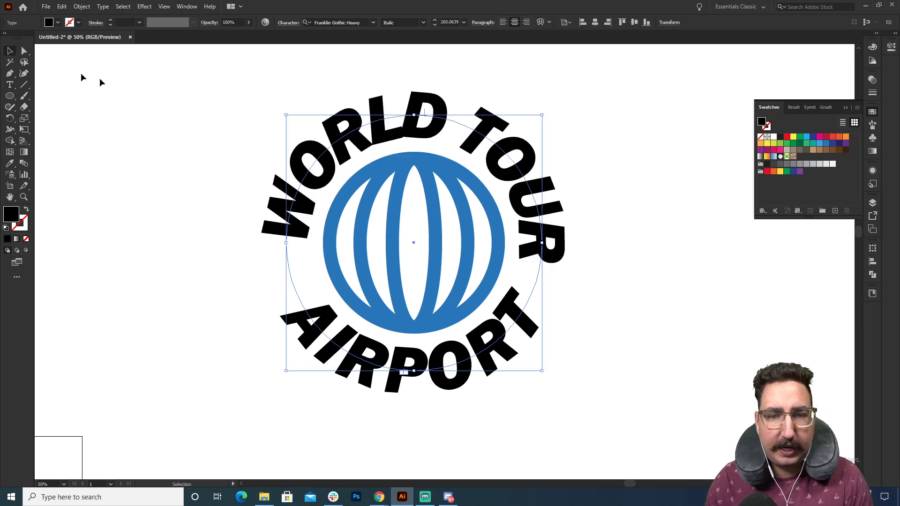
{"action": "left_click_drag", "start_coordinate": [425, 108], "coordinate": [415, 111]}
{"action": "left_click", "coordinate": [585, 138]}
Select both the WORLD TOUR and AIRPORT texts and set their font size to 220 pt.
{"action": "left_click_drag", "start_coordinate": [585, 138], "coordinate": [516, 205]}
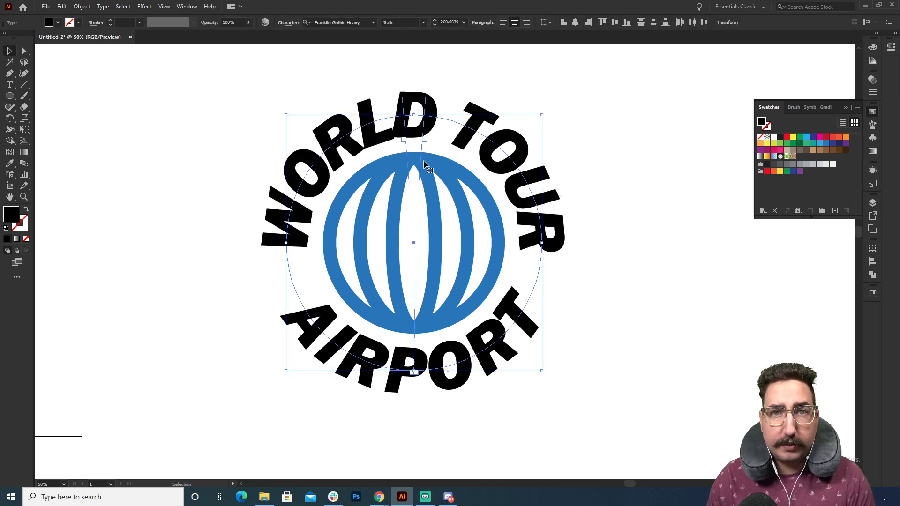
{"action": "key", "text": "a"}
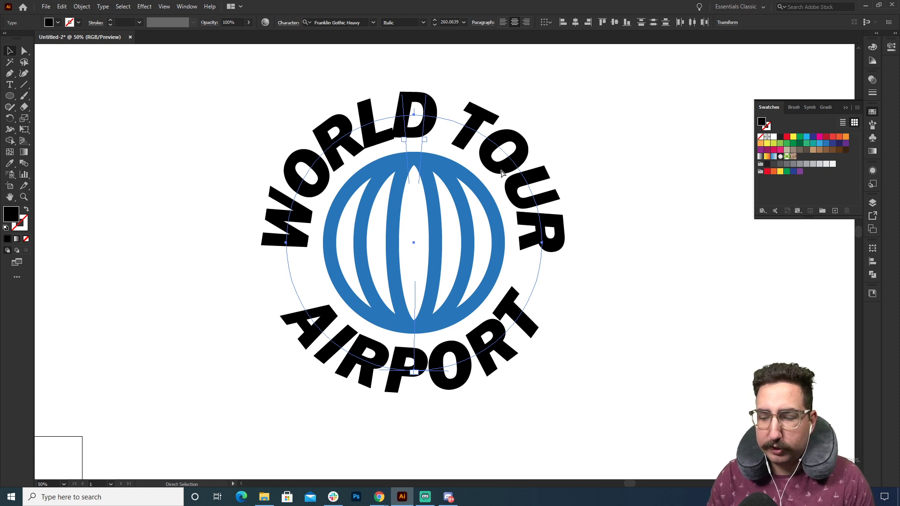
{"action": "key", "text": "ctrl+t"}
{"action": "key", "text": "v"}
{"action": "left_click_drag", "start_coordinate": [544, 88], "coordinate": [633, 87]}
{"action": "left_click", "coordinate": [637, 138]}
{"action": "type", "text": "220"}
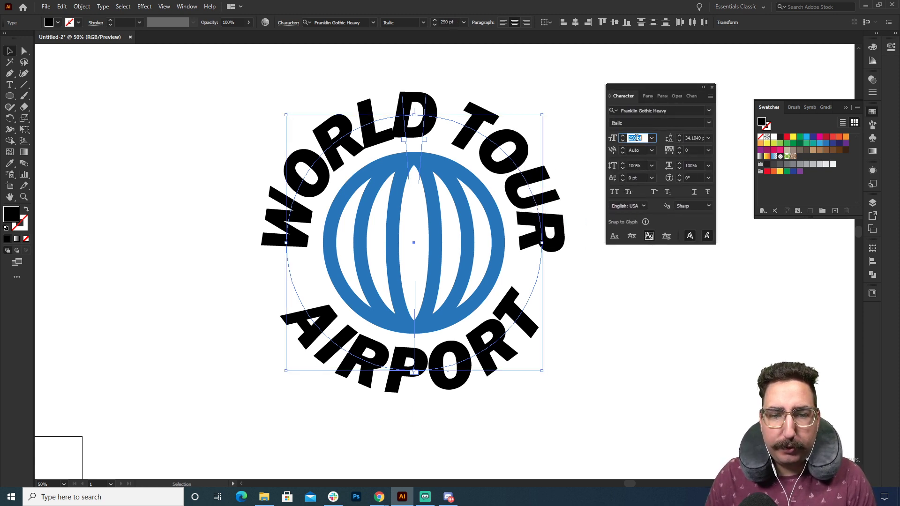
{"action": "key", "text": "Return"}
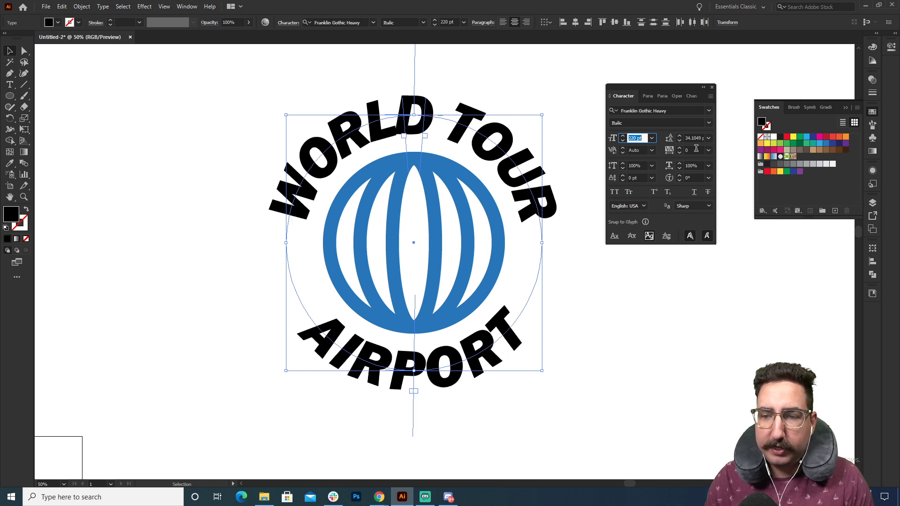
Increase the tracking of both circular texts to 130 and deselect them.
{"action": "left_click", "coordinate": [696, 150]}
{"action": "key", "text": "Up"}
{"action": "key", "text": "Up"}
{"action": "key", "text": "Up"}
{"action": "key", "text": "Up"}
{"action": "key", "text": "Up"}
{"action": "key", "text": "Up"}
{"action": "key", "text": "Up"}
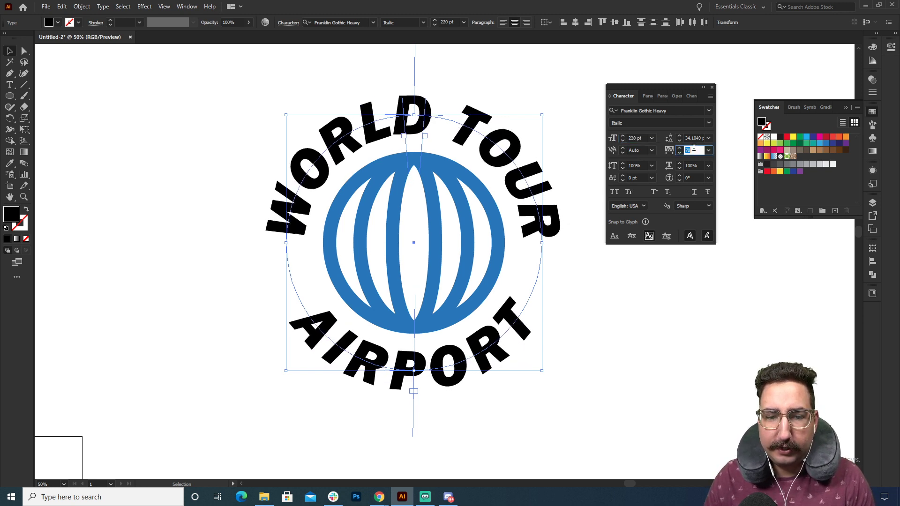
{"action": "key", "text": "Up"}
{"action": "key", "text": "Up"}
{"action": "key", "text": "Up"}
{"action": "key", "text": "Up"}
{"action": "key", "text": "Up"}
{"action": "key", "text": "Up"}
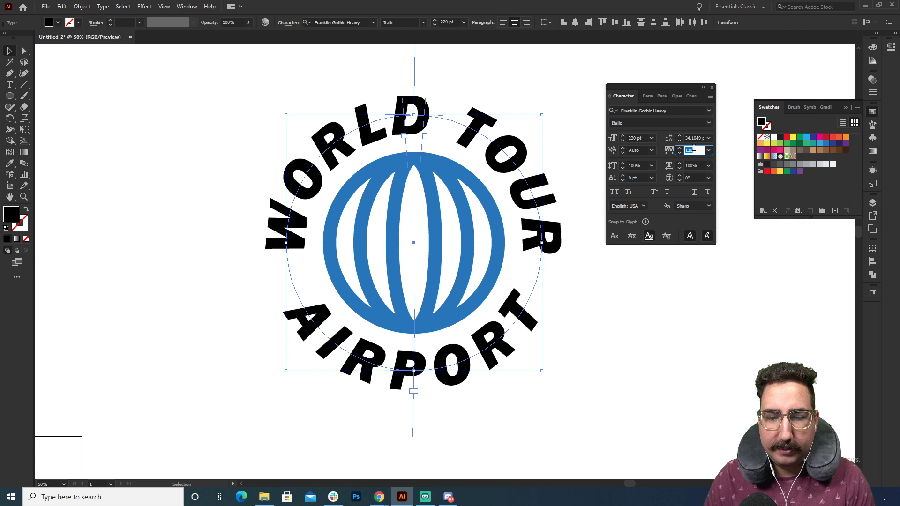
{"action": "key", "text": "Escape"}
{"action": "left_click", "coordinate": [207, 180]}
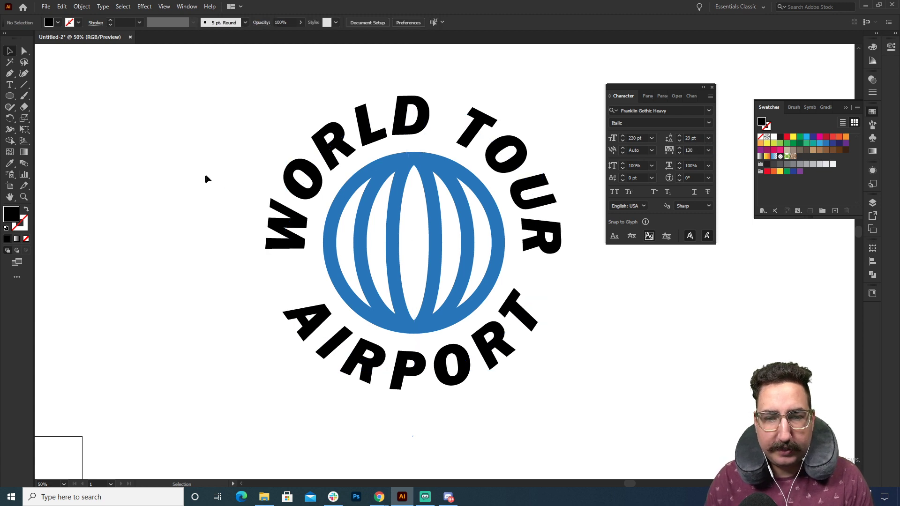
Sample the globe's blue for both circular texts and make it their fill with no stroke.
{"action": "left_click_drag", "start_coordinate": [311, 91], "coordinate": [409, 134]}
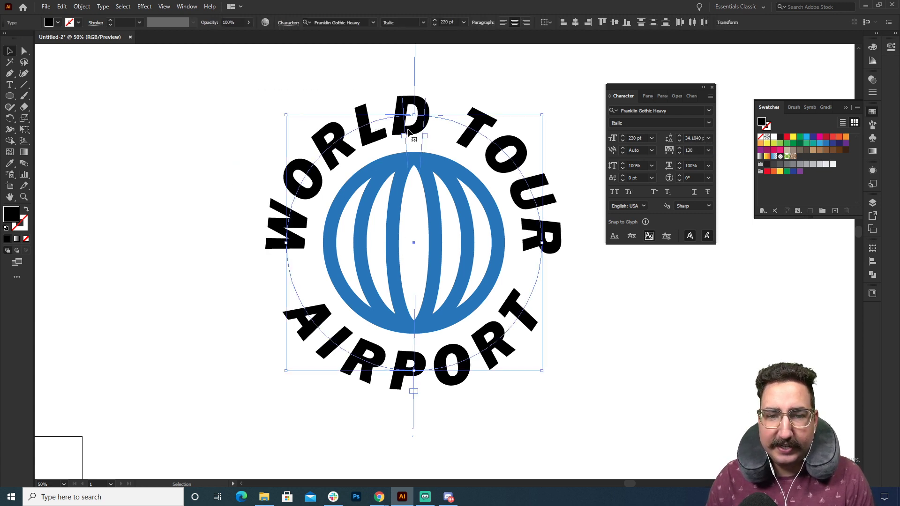
{"action": "key", "text": "i"}
{"action": "left_click", "coordinate": [439, 242]}
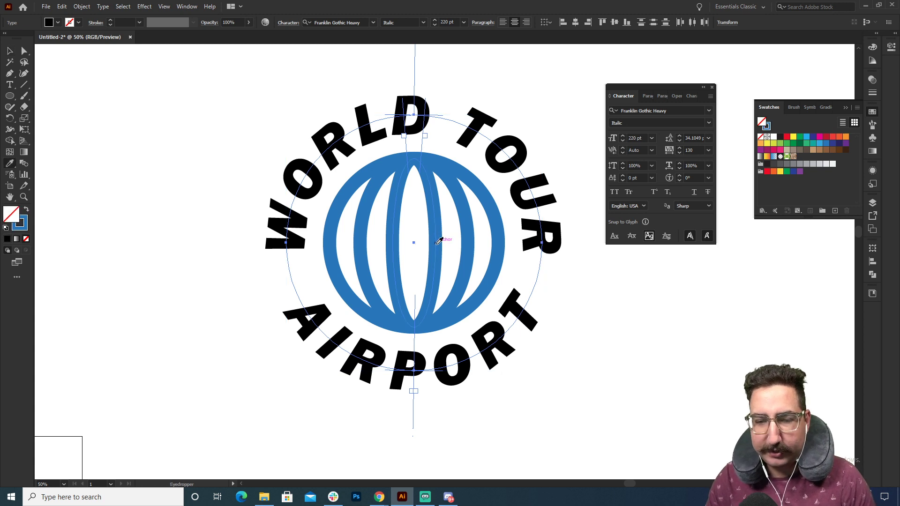
{"action": "key", "text": "shift+x"}
{"action": "key", "text": "v"}
{"action": "key", "text": "ctrl+minus"}
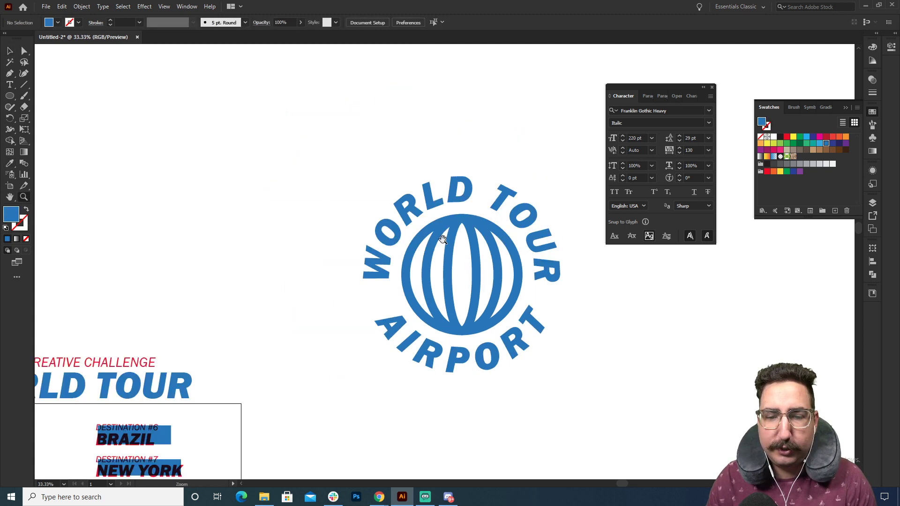
{"action": "left_click_drag", "start_coordinate": [442, 235], "coordinate": [376, 226]}
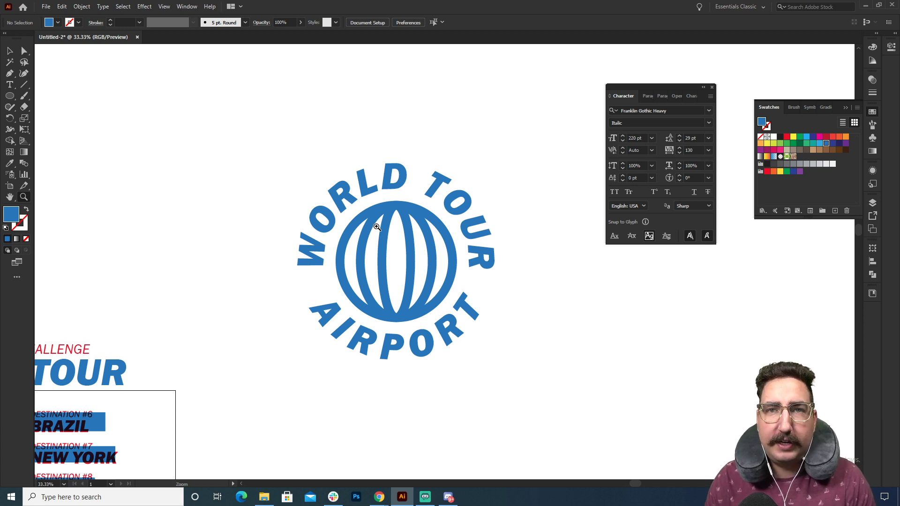
{"action": "left_click", "coordinate": [399, 322]}
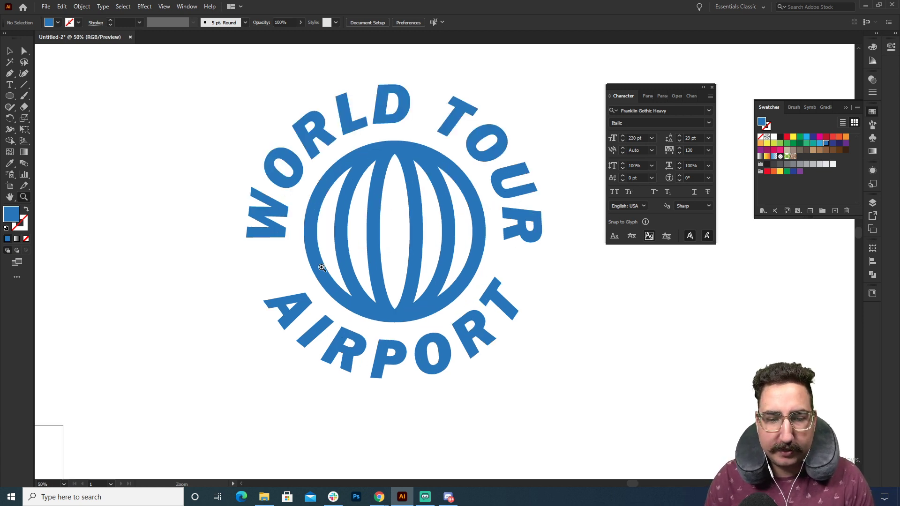
Draw a blue dot about 71 px wide on the text circle between the W of WORLD and the A of AIRPORT.
{"action": "key", "text": "l"}
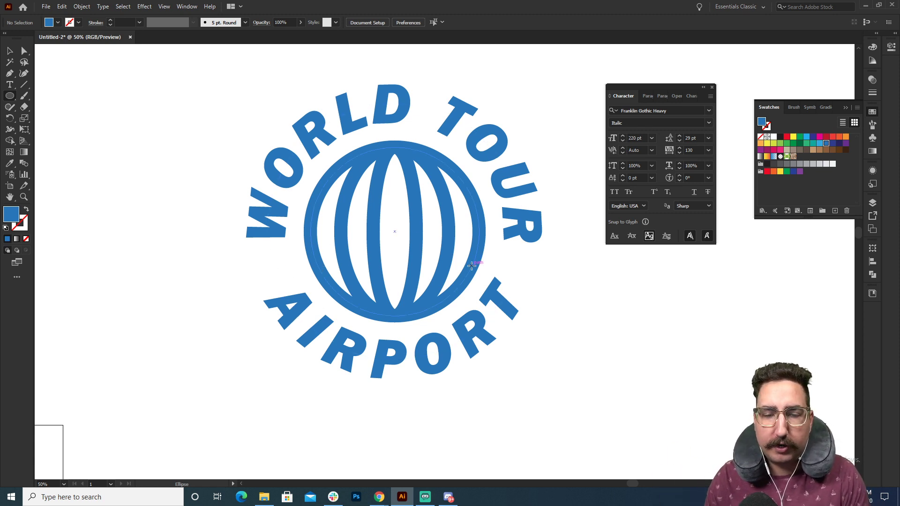
{"action": "key", "text": "ctrl+t"}
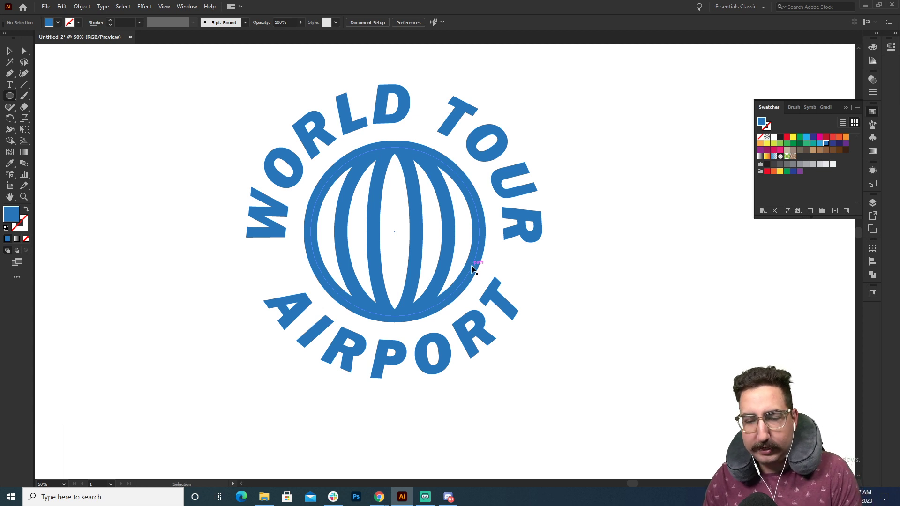
{"action": "key", "text": "ctrl+y"}
{"action": "left_click_drag", "start_coordinate": [278, 275], "coordinate": [261, 258]}
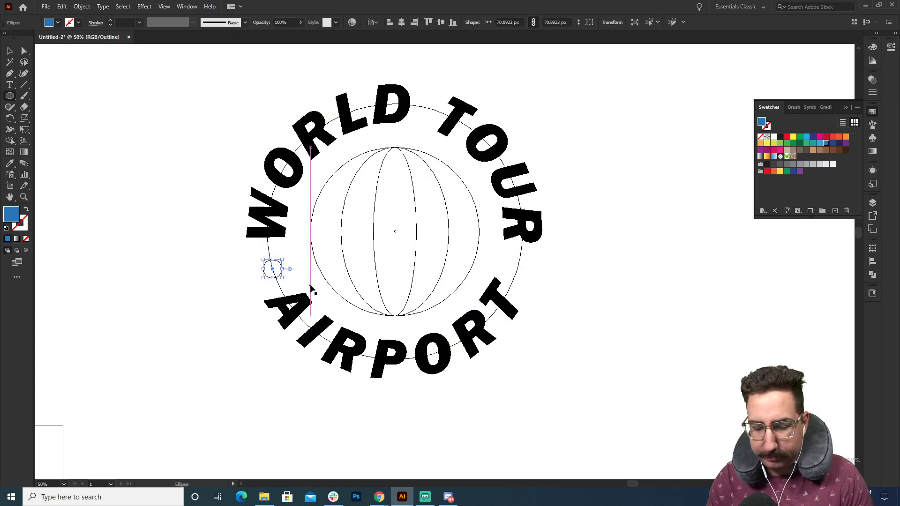
{"action": "key", "text": "ctrl+y"}
{"action": "key", "text": "v"}
{"action": "left_click", "coordinate": [256, 262]}
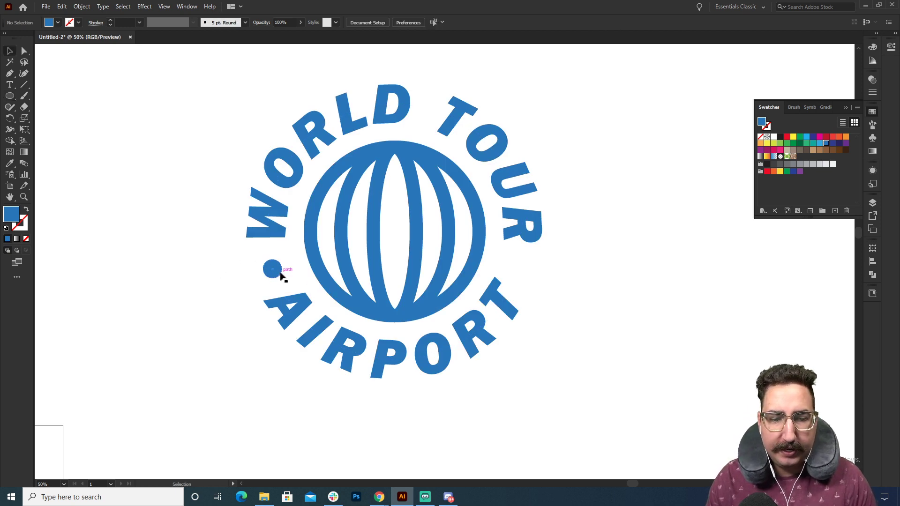
Duplicate the dot to the gap between TOUR and AIRPORT and nudge the copy left onto the text circle.
{"action": "left_click_drag", "start_coordinate": [281, 274], "coordinate": [526, 280]}
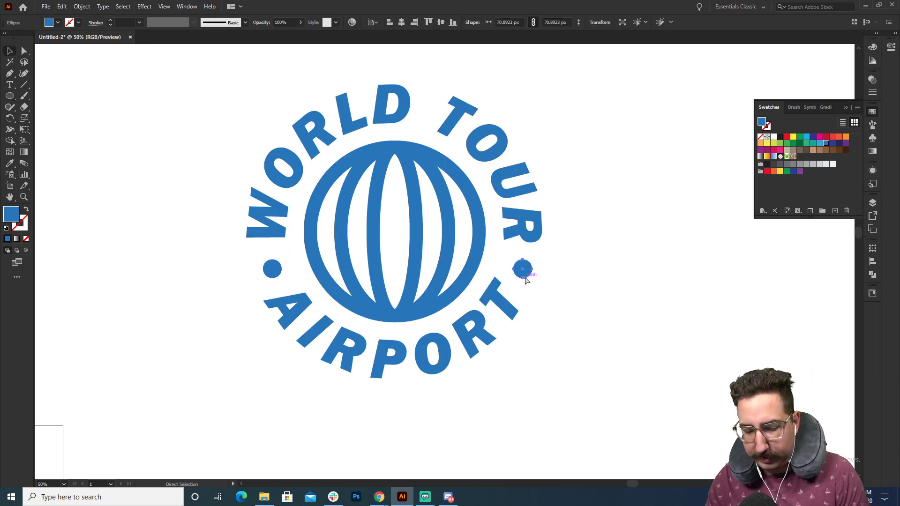
{"action": "key", "text": "ctrl+y"}
{"action": "key", "text": "shift+Left"}
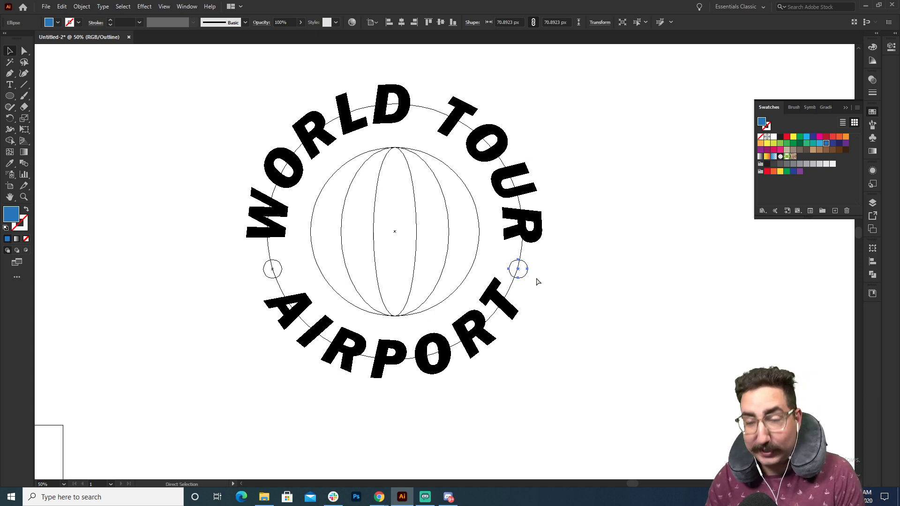
{"action": "key", "text": "ctrl+y"}
{"action": "left_click", "coordinate": [601, 207]}
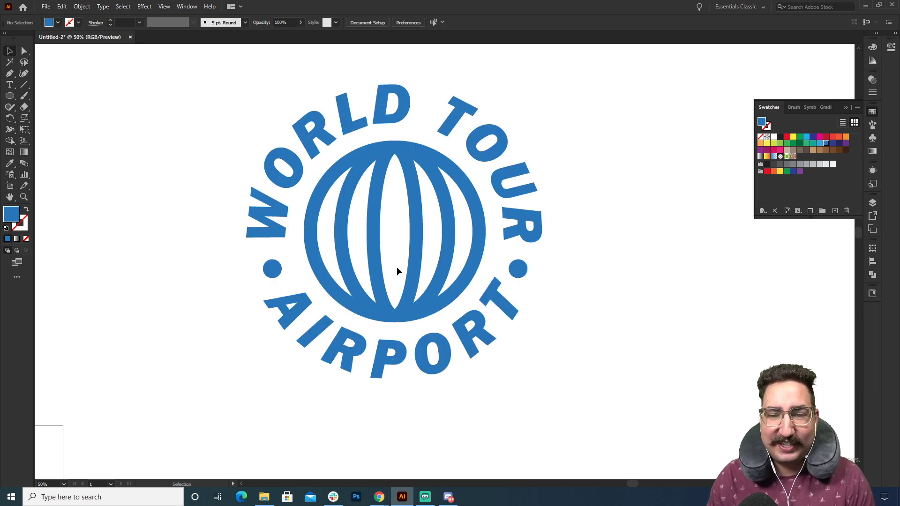
Draw a horizontal line across the globe's middle from edge to edge and give it the globe lines' blue stroke.
{"action": "key", "text": "p"}
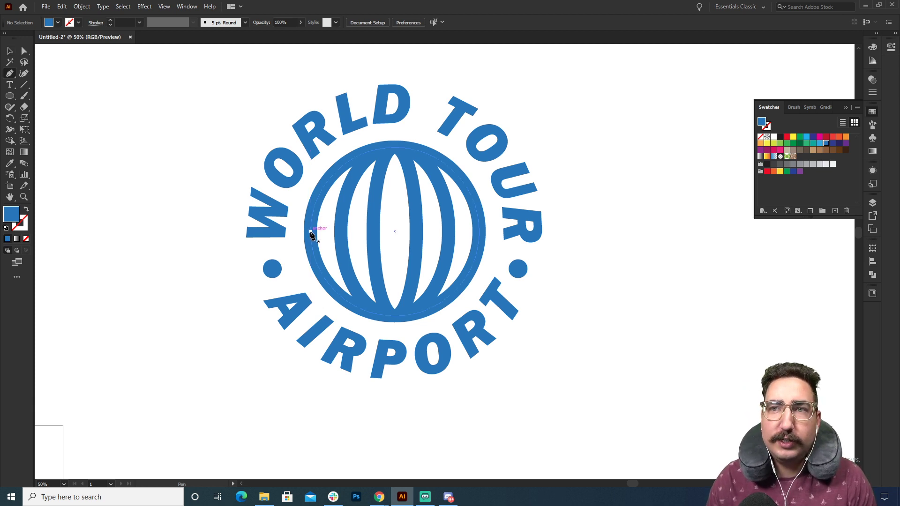
{"action": "left_click", "coordinate": [310, 233]}
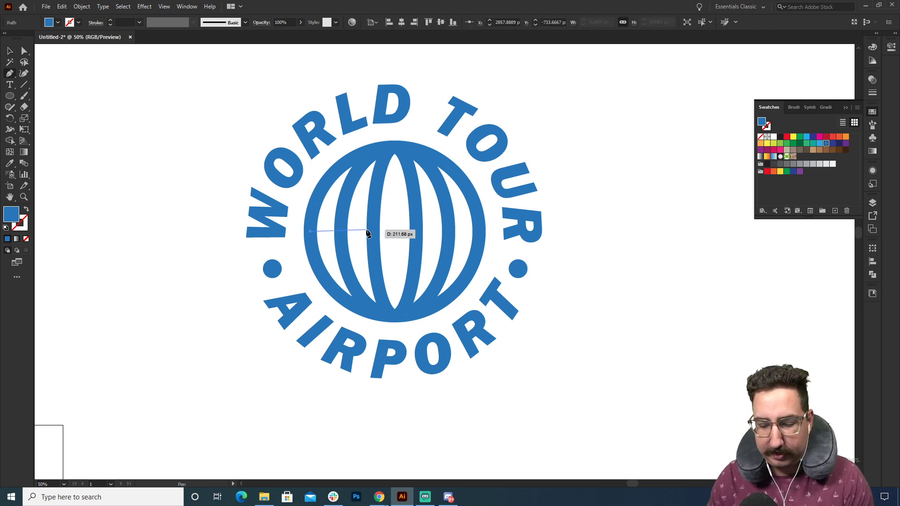
{"action": "left_click", "coordinate": [480, 232]}
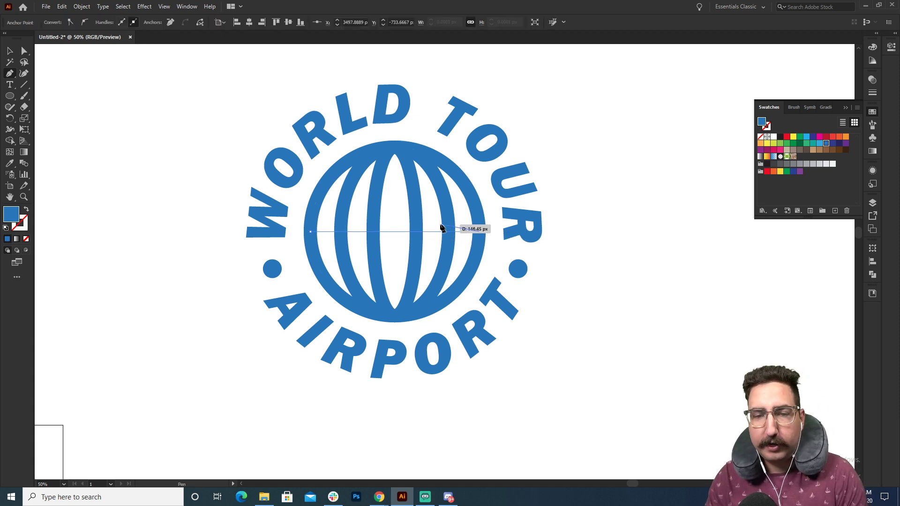
{"action": "key", "text": "i"}
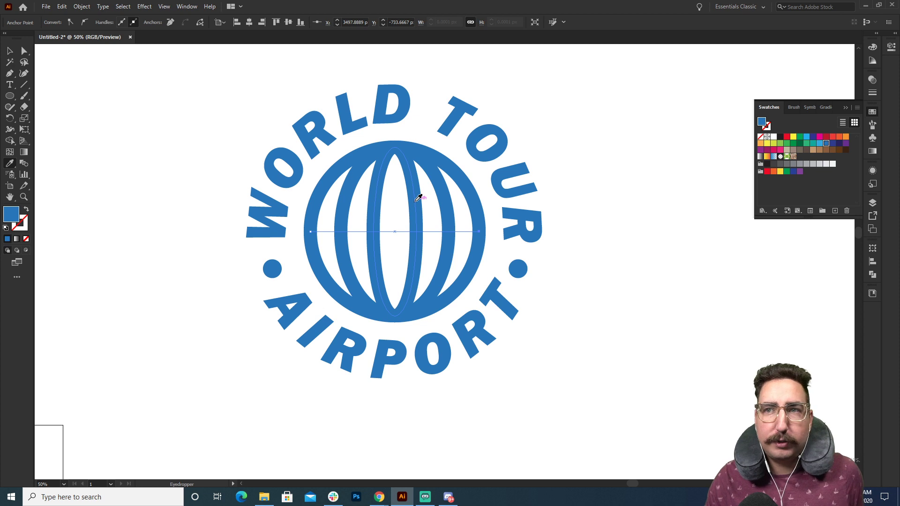
{"action": "left_click", "coordinate": [419, 198]}
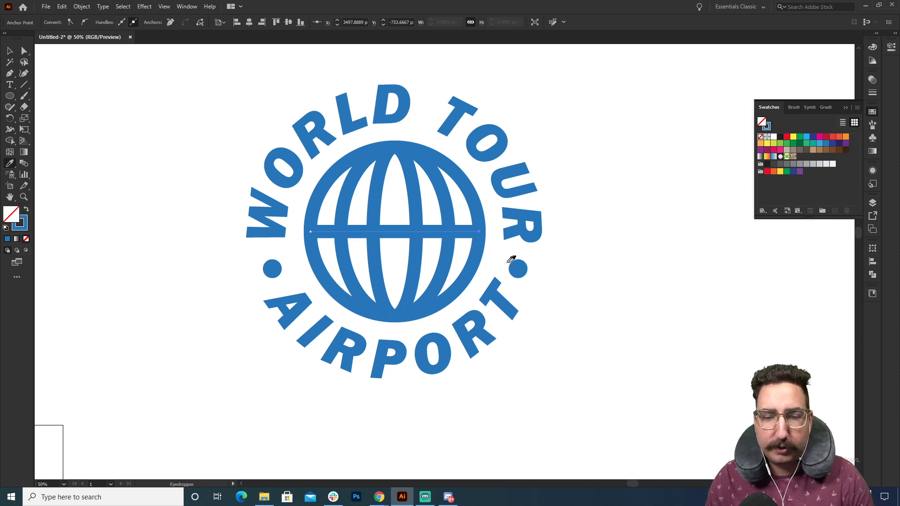
{"action": "key", "text": "v"}
{"action": "left_click", "coordinate": [599, 226]}
Narrow the globe's innermost vertical ellipse symmetrically to about 124 px wide.
{"action": "key", "text": "ctrl+minus"}
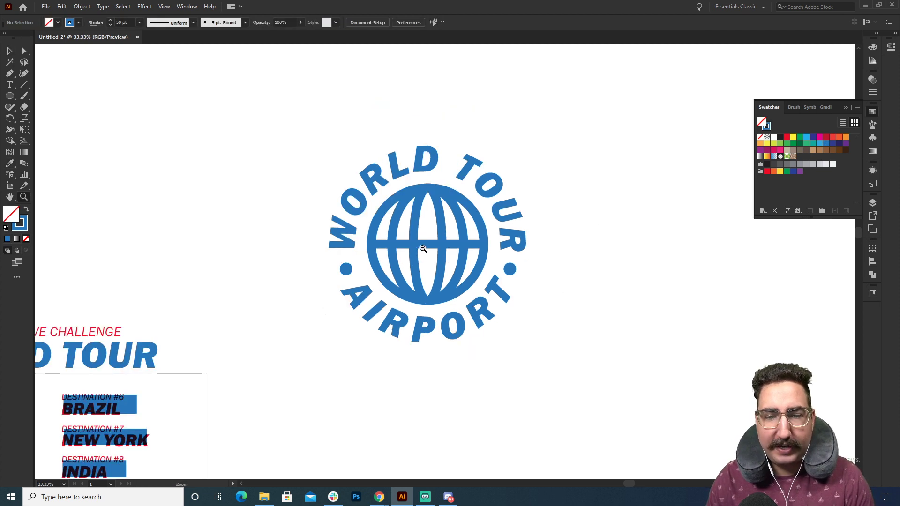
{"action": "left_click", "coordinate": [414, 231]}
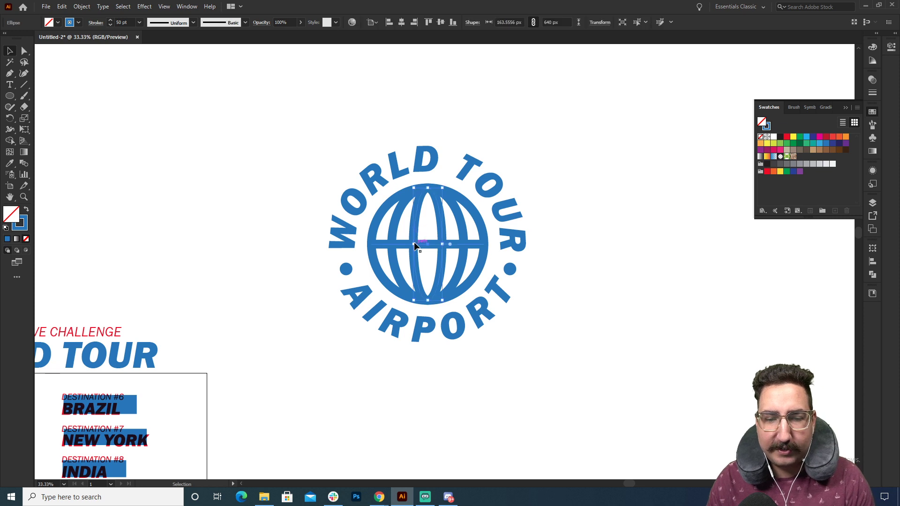
{"action": "left_click_drag", "start_coordinate": [415, 243], "coordinate": [419, 244]}
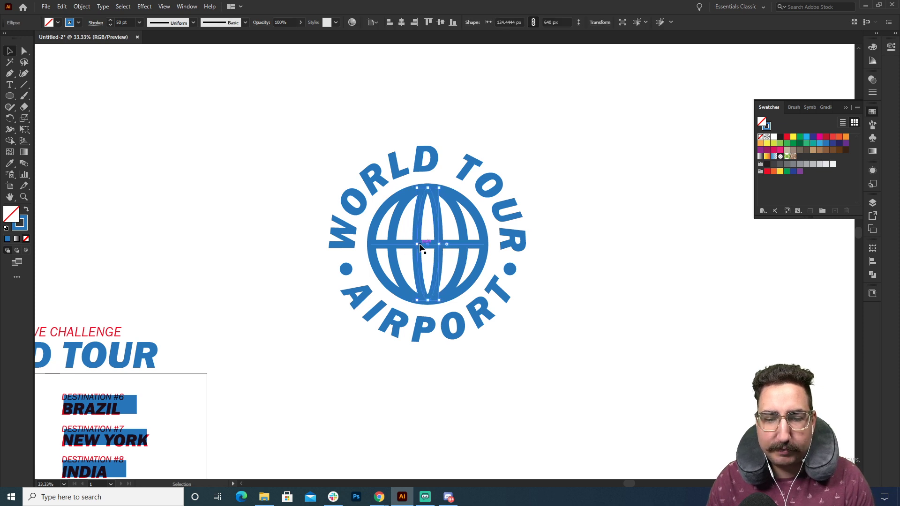
{"action": "left_click", "coordinate": [559, 241]}
Paint a long wavy blue path sloping down through the empty area beside the emblem with the Paintbrush.
{"action": "scroll", "coordinate": [561, 238], "scroll_direction": "right", "scroll_amount": 3}
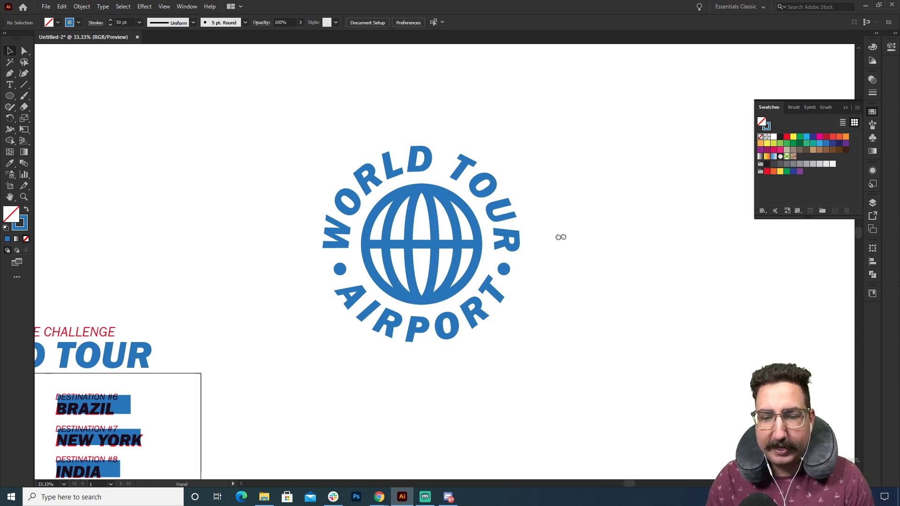
{"action": "left_click", "coordinate": [483, 228], "text": "ctrl"}
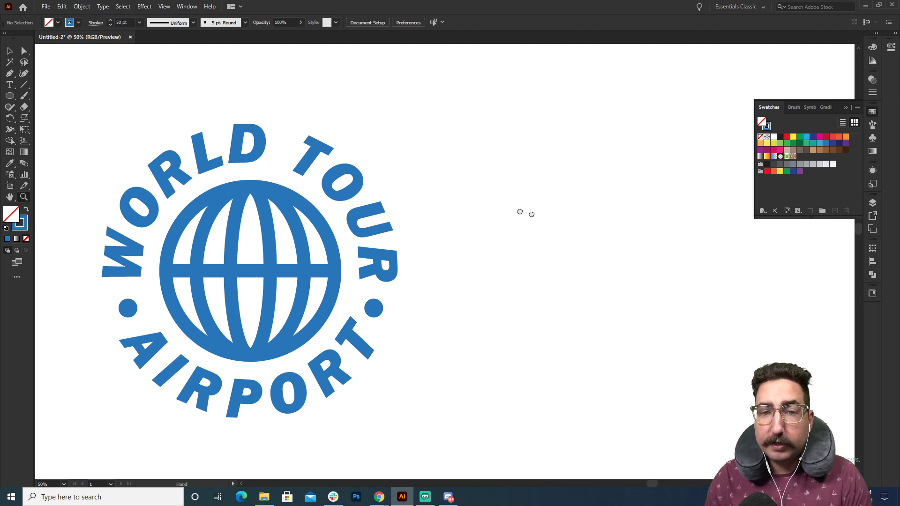
{"action": "left_click_drag", "start_coordinate": [523, 212], "coordinate": [318, 195]}
{"action": "key", "text": "b"}
{"action": "mouse_move", "coordinate": [213, 99]}
{"action": "left_mouse_down"}
{"action": "mouse_move", "coordinate": [269, 154]}
{"action": "mouse_move", "coordinate": [818, 310]}
{"action": "left_mouse_up"}
Place type along the wavy path and enter the text "Typing words".
{"action": "key", "text": "t"}
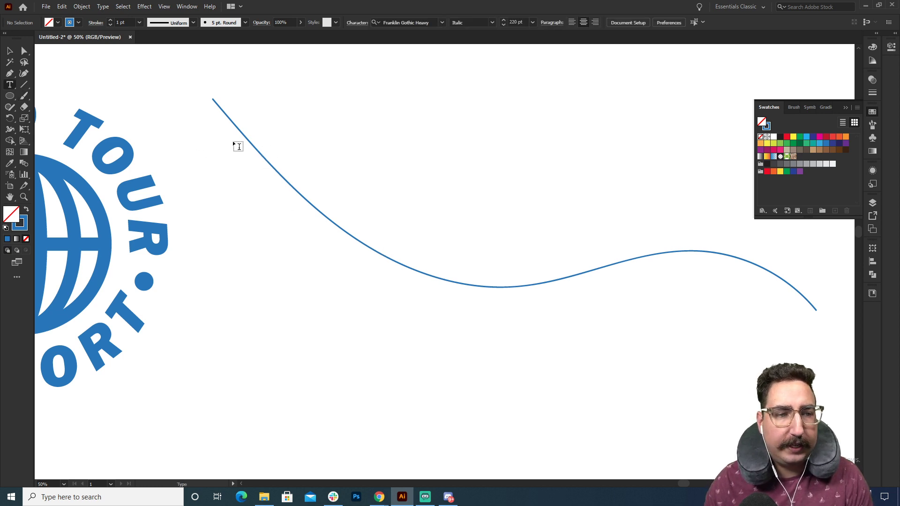
{"action": "scroll", "coordinate": [239, 147], "scroll_direction": "down", "scroll_amount": 1}
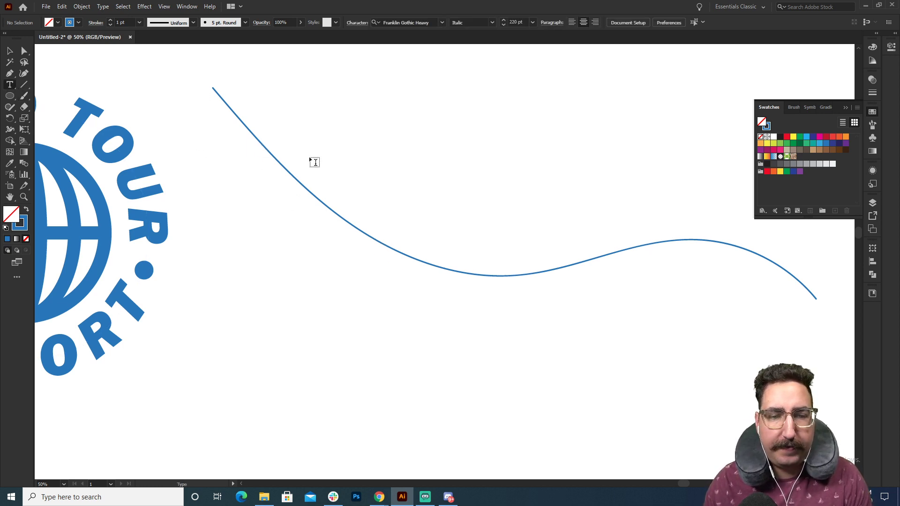
{"action": "left_click", "coordinate": [301, 184]}
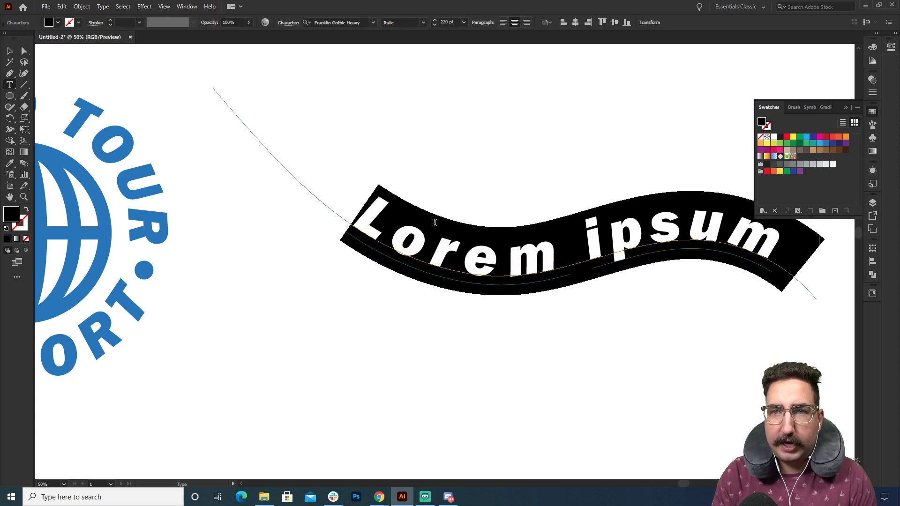
{"action": "type", "text": "TYping work"}
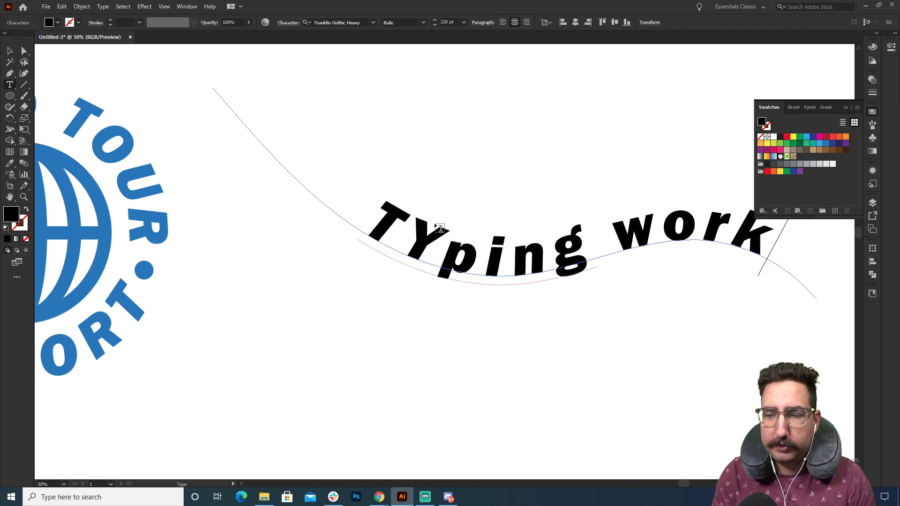
{"action": "key", "text": "BackSpace"}
{"action": "type", "text": "ds"}
{"action": "left_click_drag", "start_coordinate": [433, 234], "coordinate": [393, 236]}
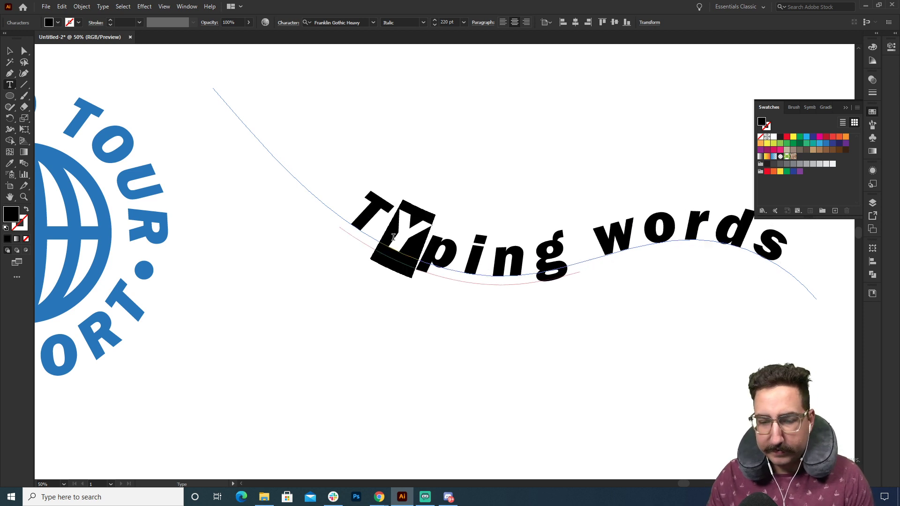
{"action": "type", "text": "t"}
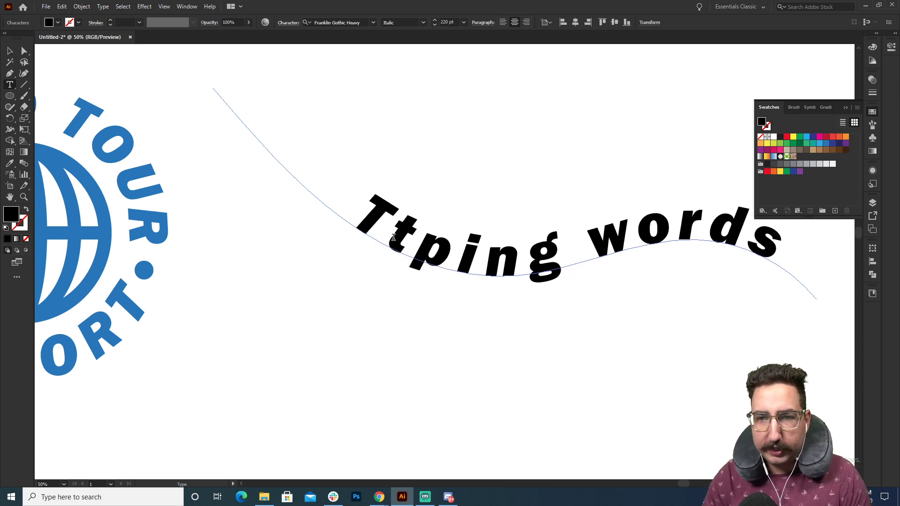
{"action": "key", "text": "BackSpace"}
{"action": "type", "text": "y"}
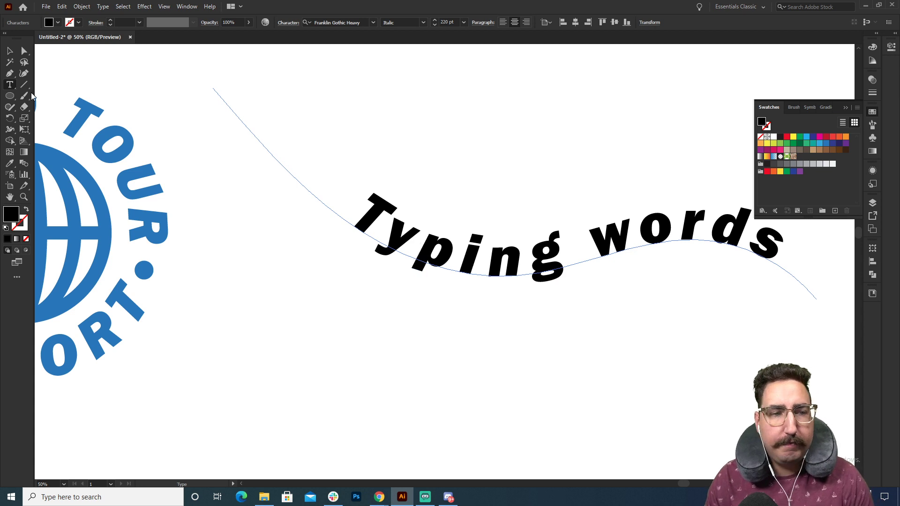
Extend the path text's start bracket back to the beginning of the wavy path.
{"action": "left_click", "coordinate": [10, 50]}
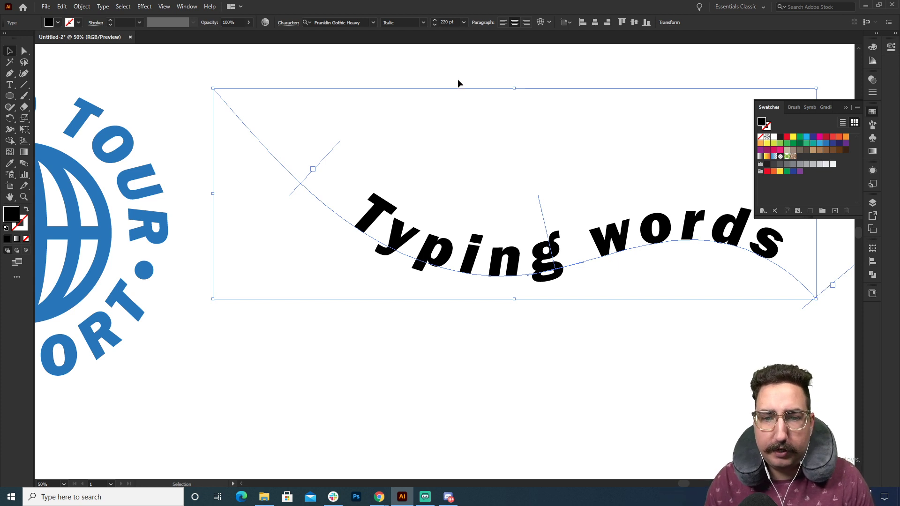
{"action": "left_click", "coordinate": [474, 193]}
{"action": "key", "text": "ctrl+minus"}
{"action": "left_click", "coordinate": [435, 286]}
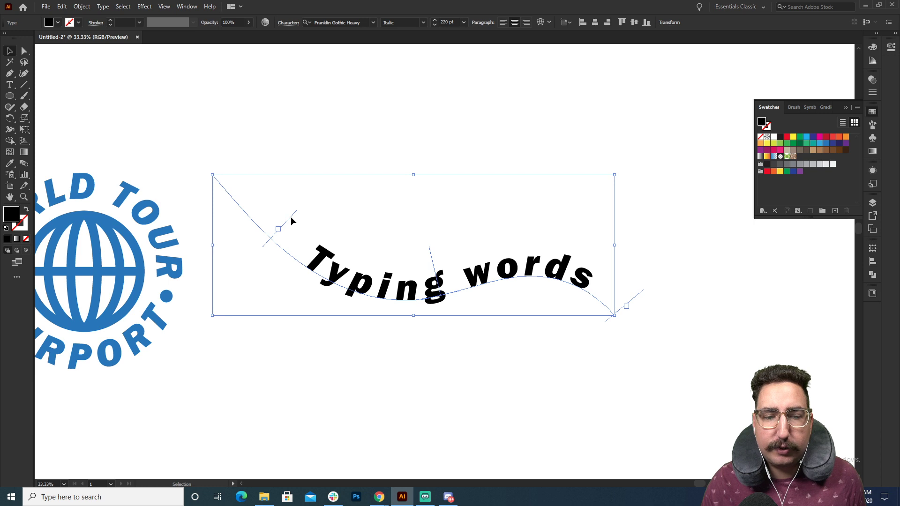
{"action": "left_click_drag", "start_coordinate": [291, 216], "coordinate": [209, 158]}
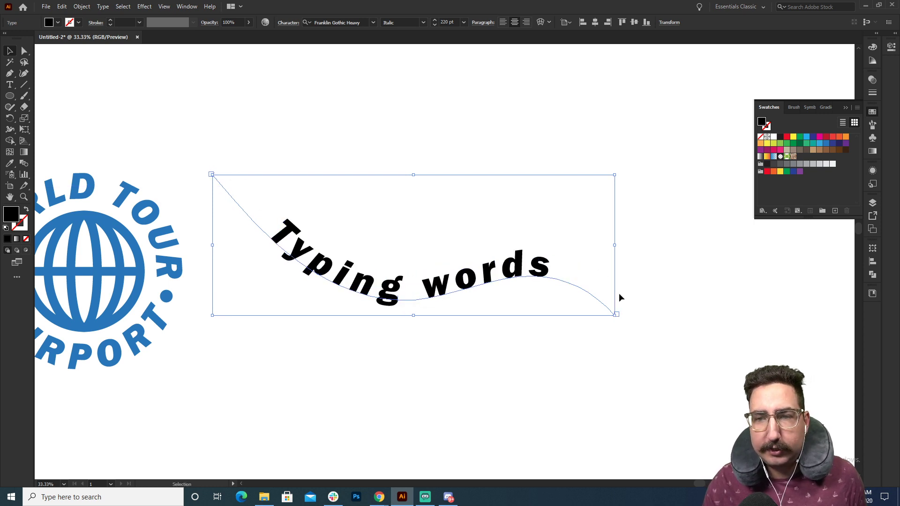
Try left and right alignment on the path text and return it to centered.
{"action": "left_click", "coordinate": [504, 23]}
{"action": "left_click", "coordinate": [526, 22]}
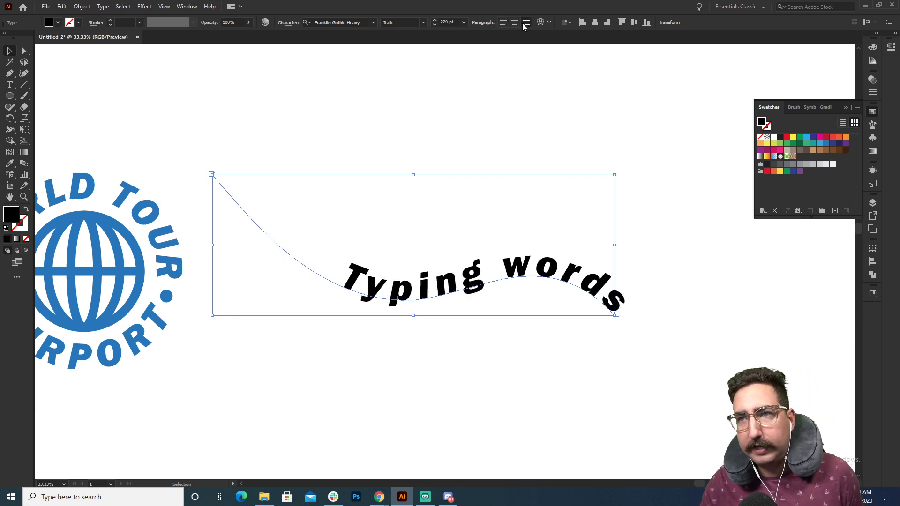
{"action": "left_click", "coordinate": [514, 23]}
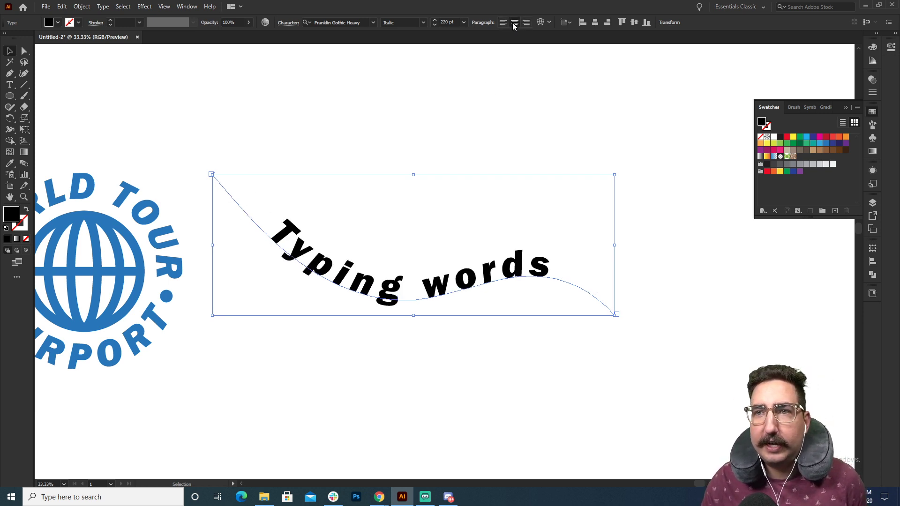
Move the "Typing words" text and its path up and to the right, and deselect it.
{"action": "left_click", "coordinate": [402, 140]}
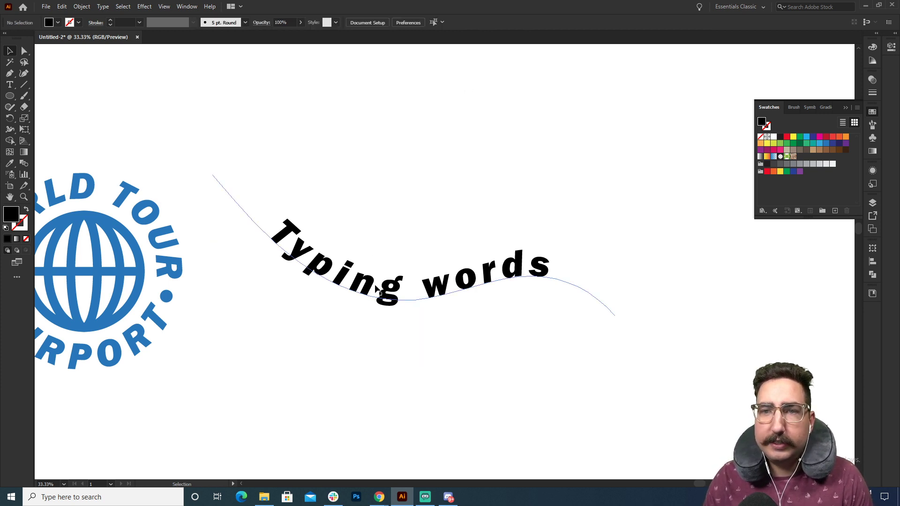
{"action": "left_click_drag", "start_coordinate": [378, 289], "coordinate": [434, 230]}
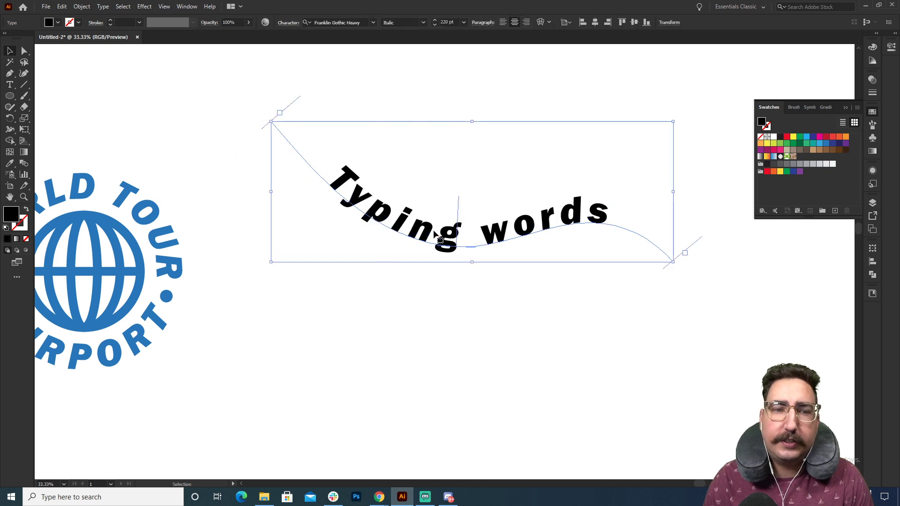
{"action": "left_click", "coordinate": [342, 328]}
Paint a second, flatter wavy path below "Typing words", redoing the first stroke.
{"action": "key", "text": "b"}
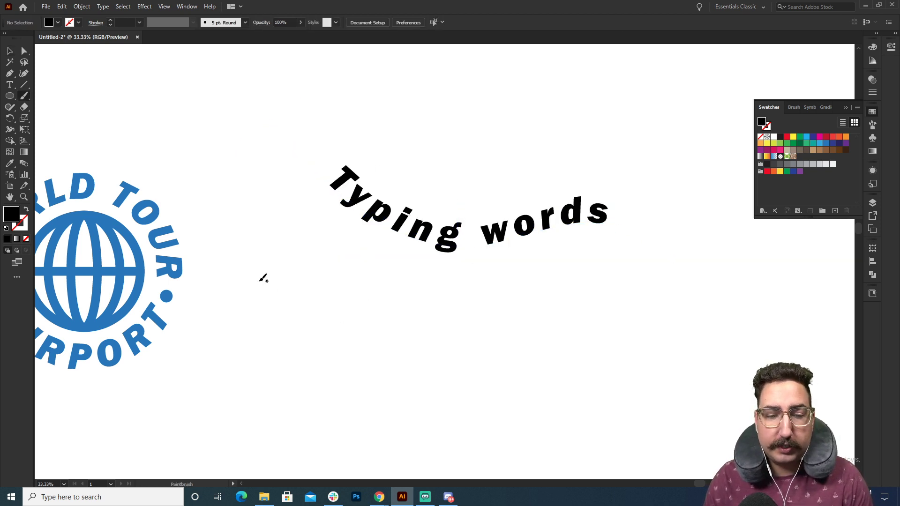
{"action": "mouse_move", "coordinate": [258, 282]}
{"action": "left_mouse_down"}
{"action": "mouse_move", "coordinate": [330, 357]}
{"action": "mouse_move", "coordinate": [652, 350]}
{"action": "left_mouse_up"}
{"action": "key", "text": "ctrl+z"}
{"action": "mouse_move", "coordinate": [260, 296]}
{"action": "left_mouse_down"}
{"action": "mouse_move", "coordinate": [319, 329]}
{"action": "mouse_move", "coordinate": [697, 331]}
{"action": "left_mouse_up"}
Place type on the second wavy path from its starting end and enter "asdifojasodif".
{"action": "key", "text": "t"}
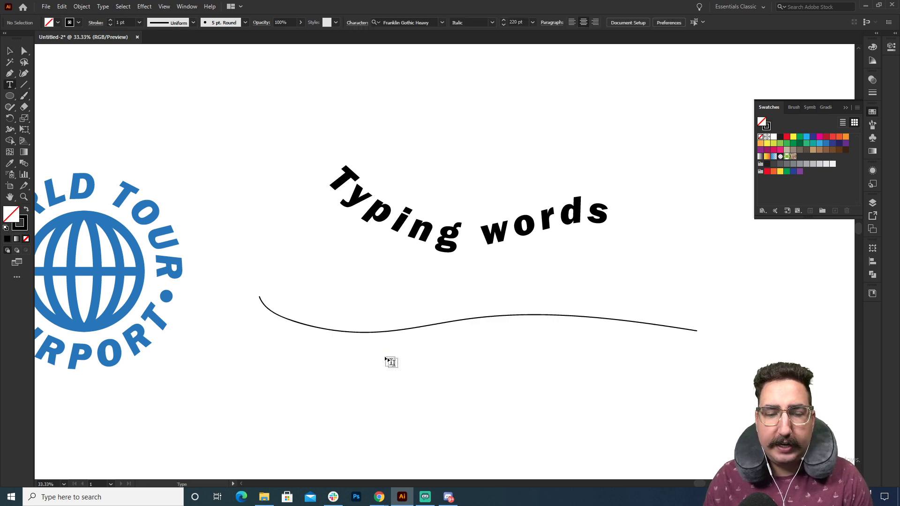
{"action": "left_click", "coordinate": [385, 330]}
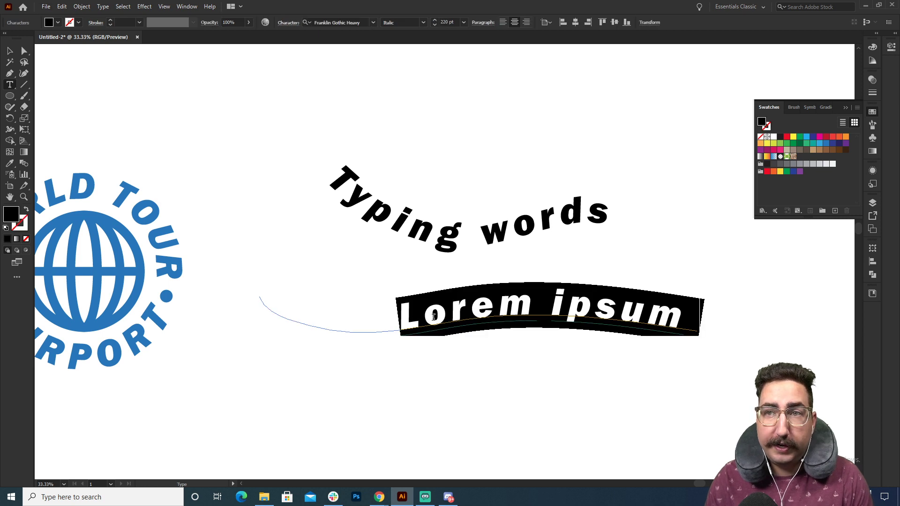
{"action": "key", "text": "ctrl+z"}
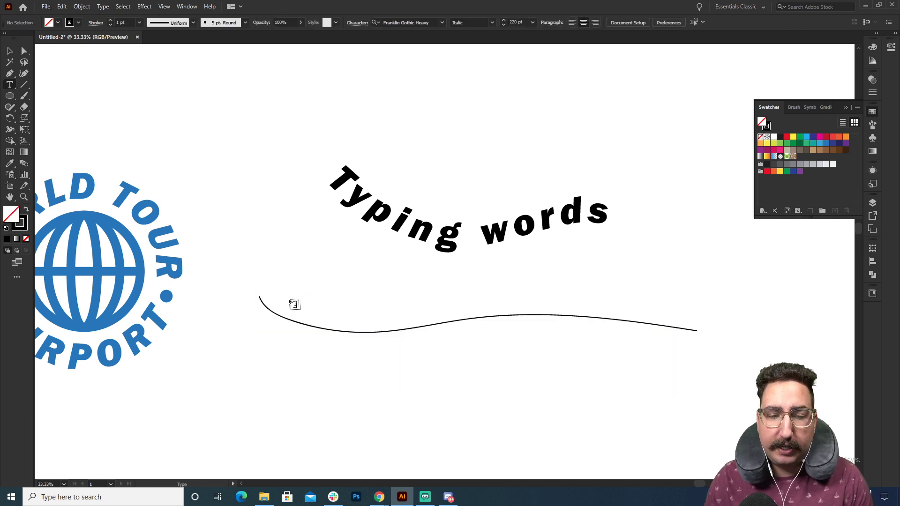
{"action": "left_click", "coordinate": [259, 296]}
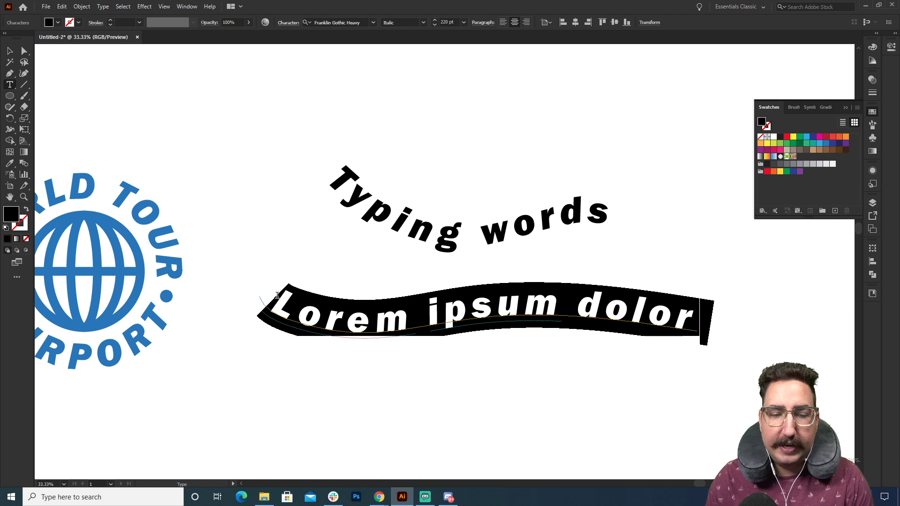
{"action": "type", "text": "asdifojasodif"}
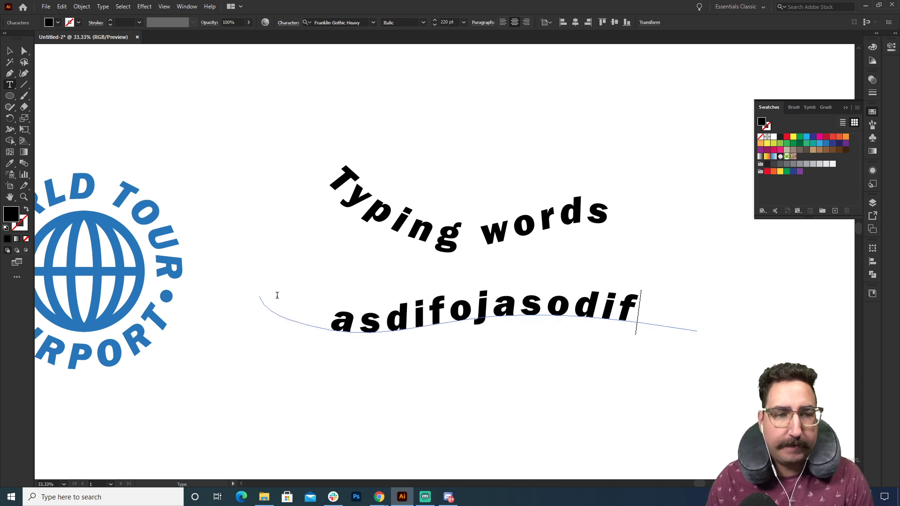
{"action": "key", "text": "Escape"}
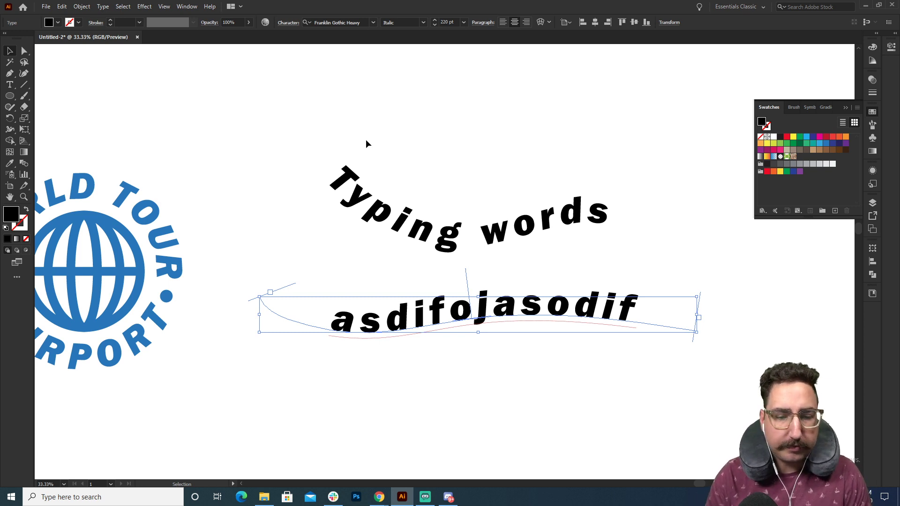
Convert the "asdifojasodif" text to outlines, shift it to the left and delete it.
{"action": "key", "text": "ctrl+shift+o"}
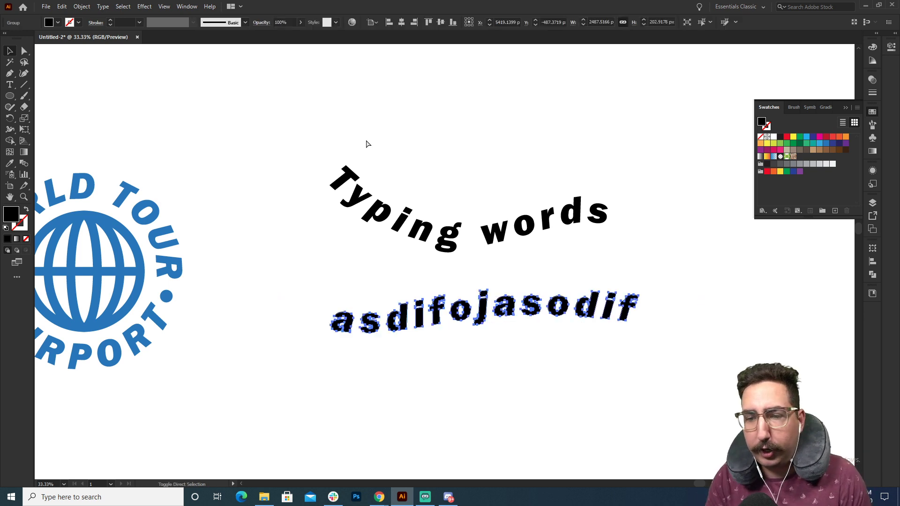
{"action": "left_click", "coordinate": [396, 146]}
{"action": "left_click_drag", "start_coordinate": [425, 307], "coordinate": [364, 292]}
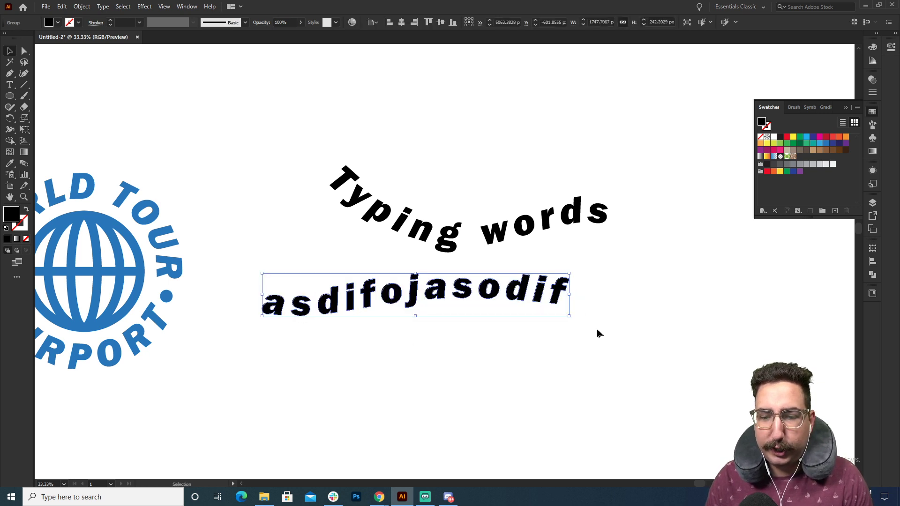
{"action": "key", "text": "Delete"}
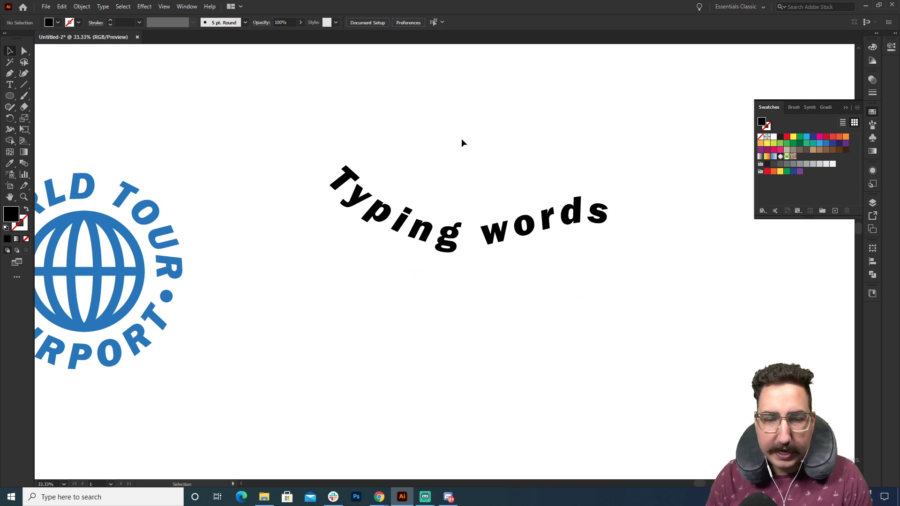
Delete the "Typing words" text together with its wavy path.
{"action": "left_click_drag", "start_coordinate": [477, 138], "coordinate": [376, 266]}
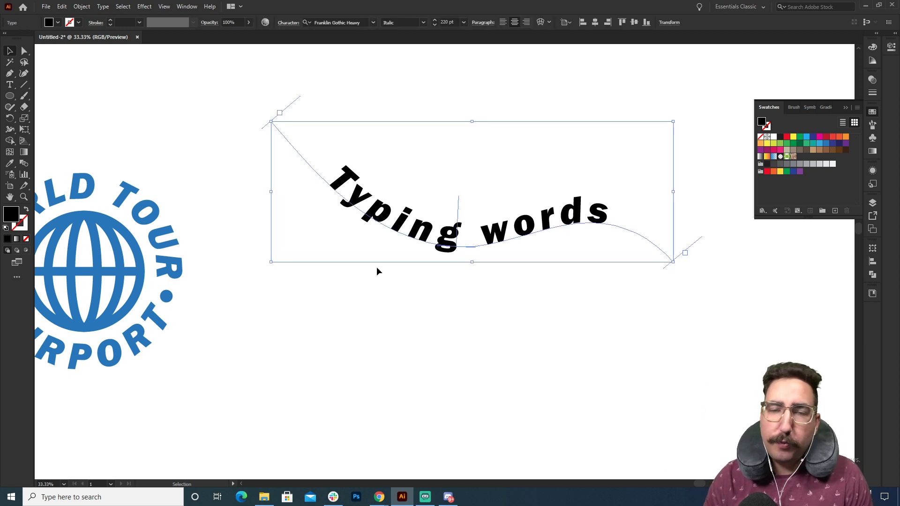
{"action": "key", "text": "Delete"}
Duplicate the whole blue World Tour Airport globe emblem and place the copy level with it to the right.
{"action": "left_click_drag", "start_coordinate": [282, 263], "coordinate": [510, 225]}
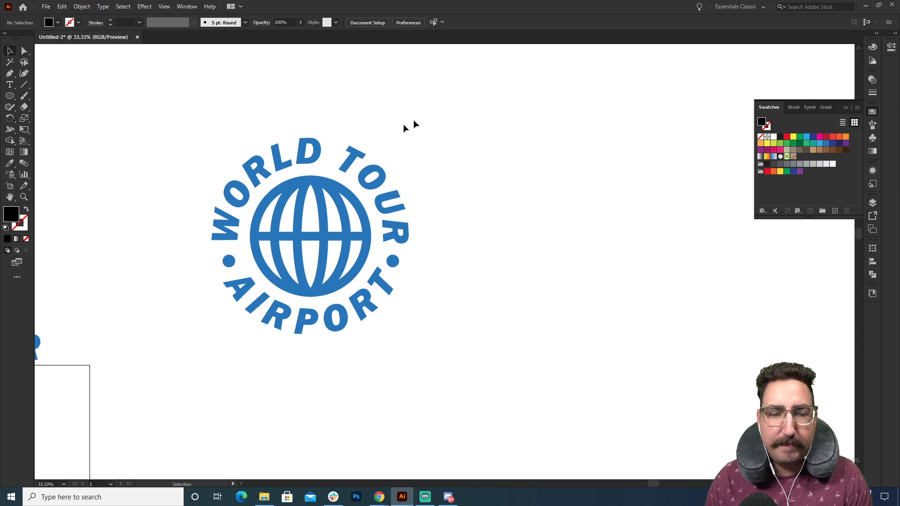
{"action": "left_click_drag", "start_coordinate": [408, 126], "coordinate": [258, 330]}
{"action": "left_click", "coordinate": [446, 147]}
{"action": "left_click_drag", "start_coordinate": [462, 115], "coordinate": [239, 380]}
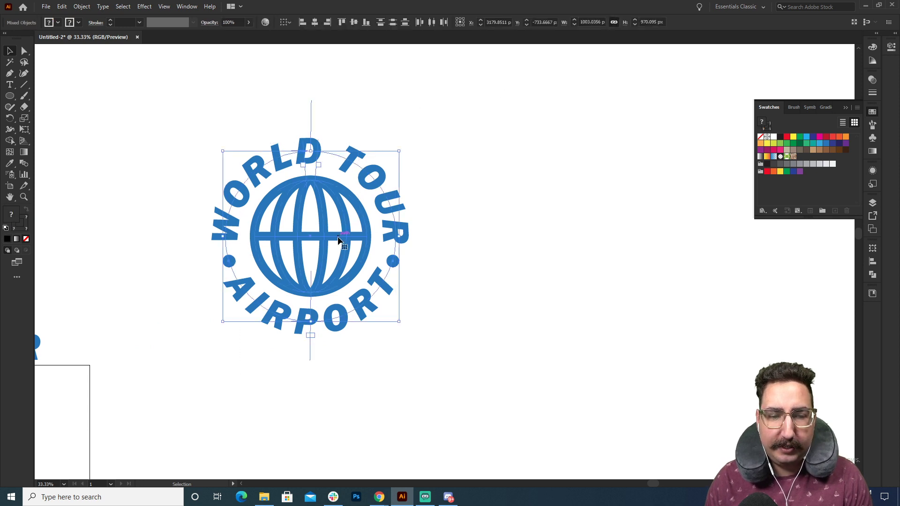
{"action": "left_click_drag", "start_coordinate": [321, 190], "coordinate": [611, 198]}
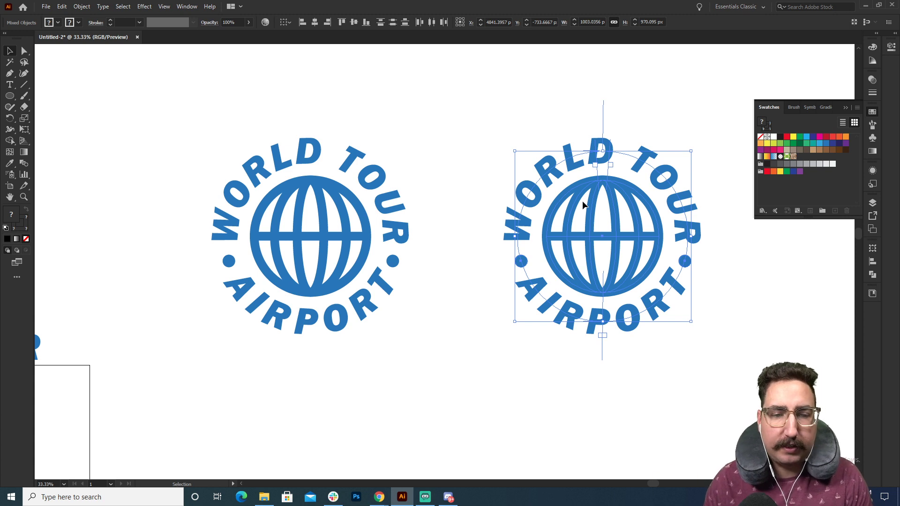
Convert the copied emblem's text to outlines and expand the fill and stroke of all its parts.
{"action": "key", "text": "a"}
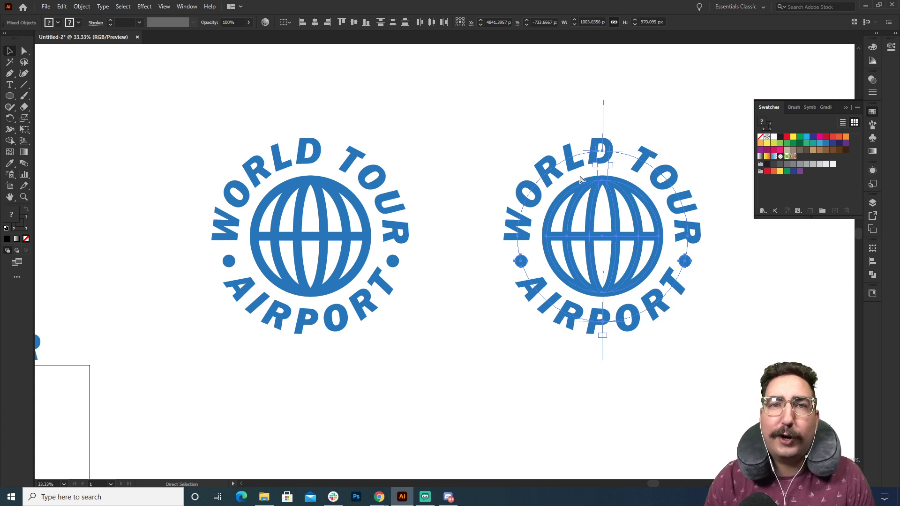
{"action": "key", "text": "v"}
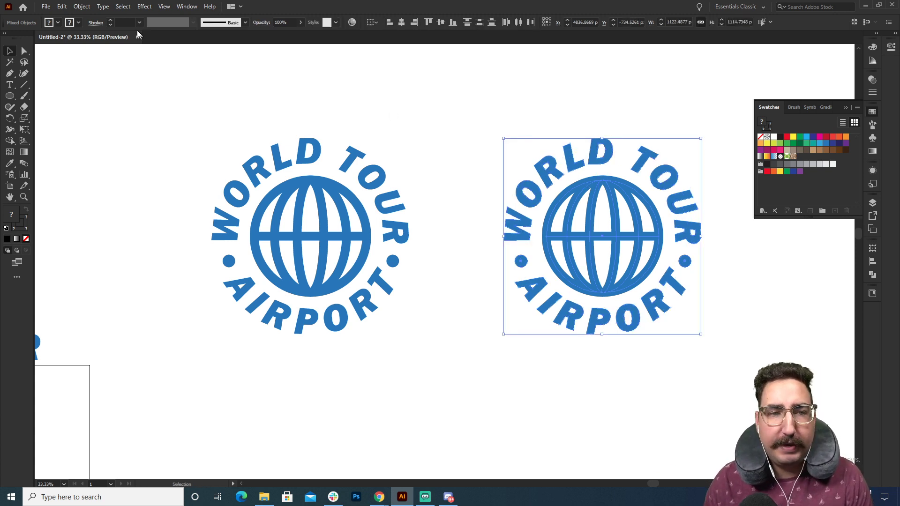
{"action": "left_click", "coordinate": [83, 7]}
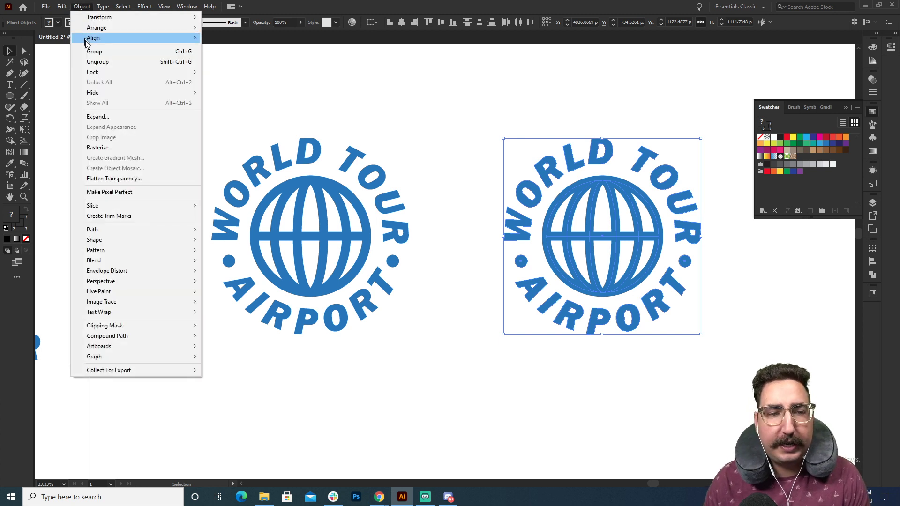
{"action": "left_click", "coordinate": [107, 116]}
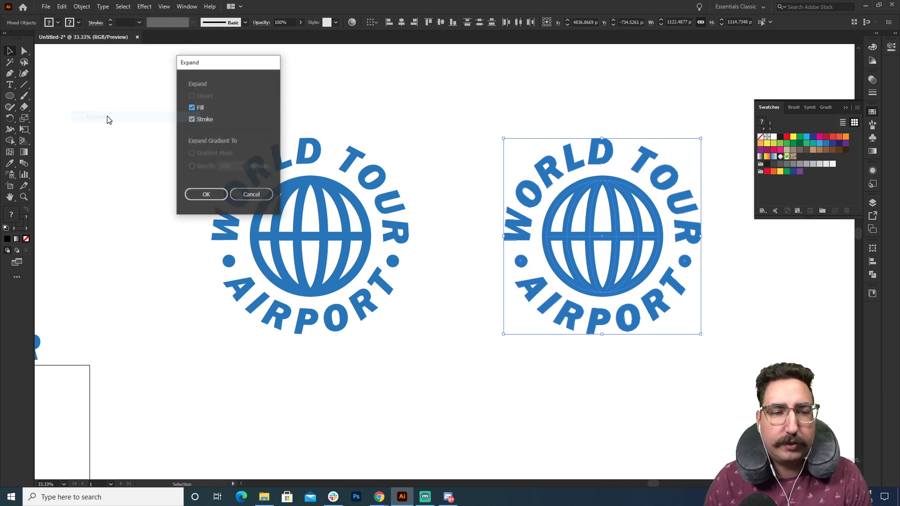
{"action": "left_click", "coordinate": [206, 194]}
Unite all parts of the expanded emblem into one shape and fill it with red.
{"action": "left_click_drag", "start_coordinate": [503, 109], "coordinate": [730, 389]}
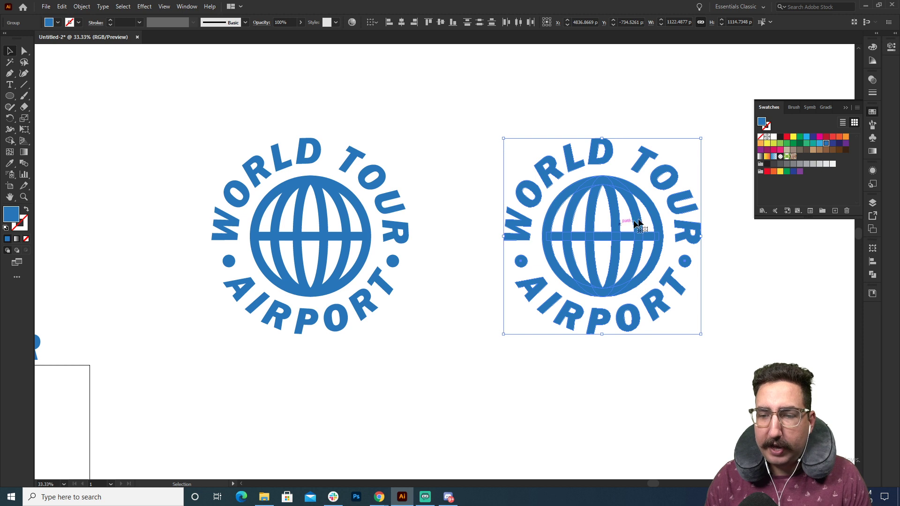
{"action": "left_click", "coordinate": [872, 275]}
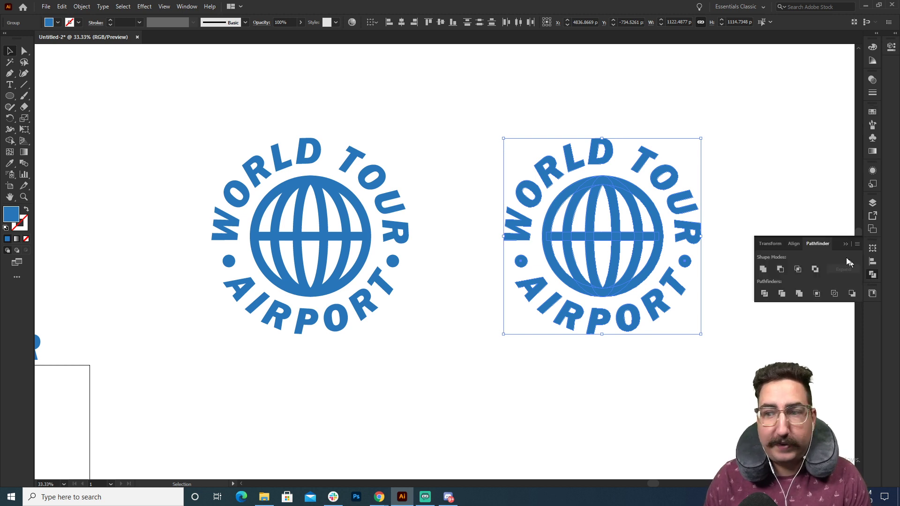
{"action": "left_click", "coordinate": [763, 269]}
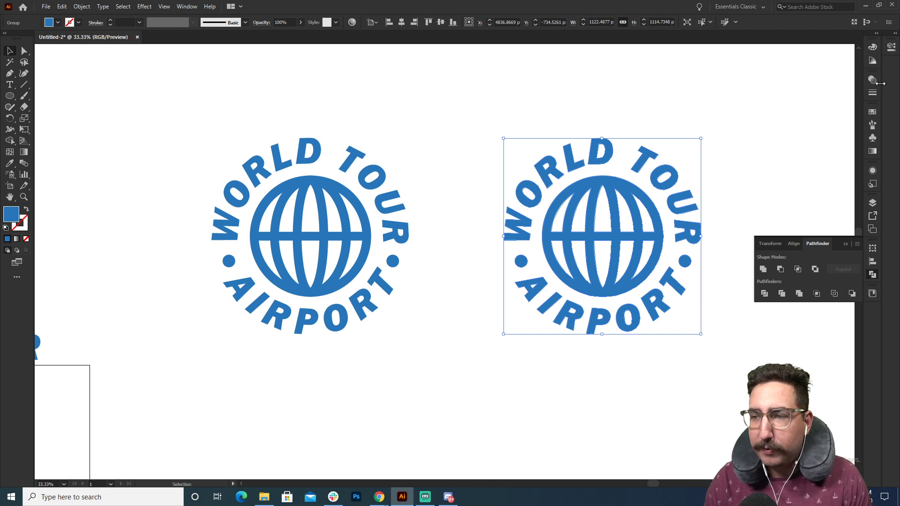
{"action": "left_click", "coordinate": [872, 112]}
{"action": "left_click", "coordinate": [787, 137]}
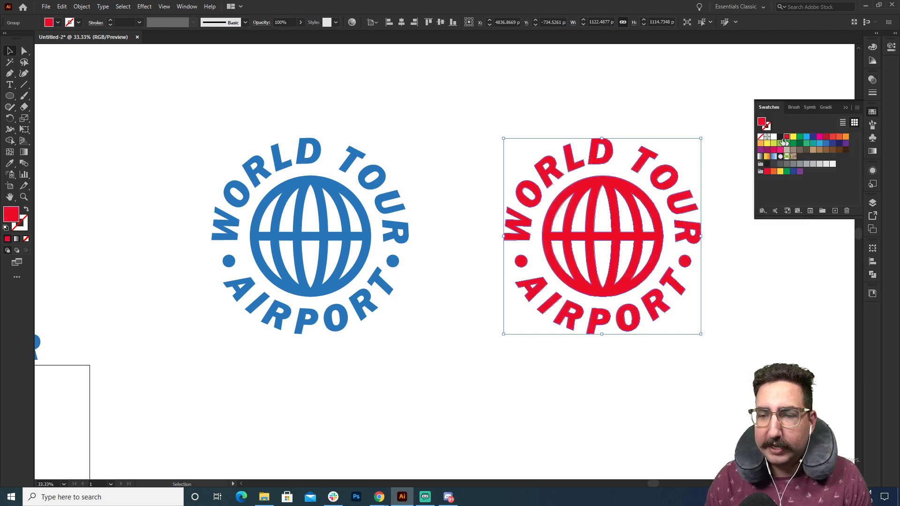
Place a copy of the red emblem over the upper right corner of the World Tour poster.
{"action": "left_click", "coordinate": [593, 175]}
{"action": "left_click_drag", "start_coordinate": [593, 176], "coordinate": [479, 298]}
{"action": "left_click_drag", "start_coordinate": [506, 269], "coordinate": [478, 101]}
{"action": "left_click", "coordinate": [666, 155]}
{"action": "scroll", "coordinate": [478, 101], "scroll_direction": "up", "scroll_amount": 3}
{"action": "key", "text": "z"}
{"action": "left_click", "coordinate": [478, 199]}
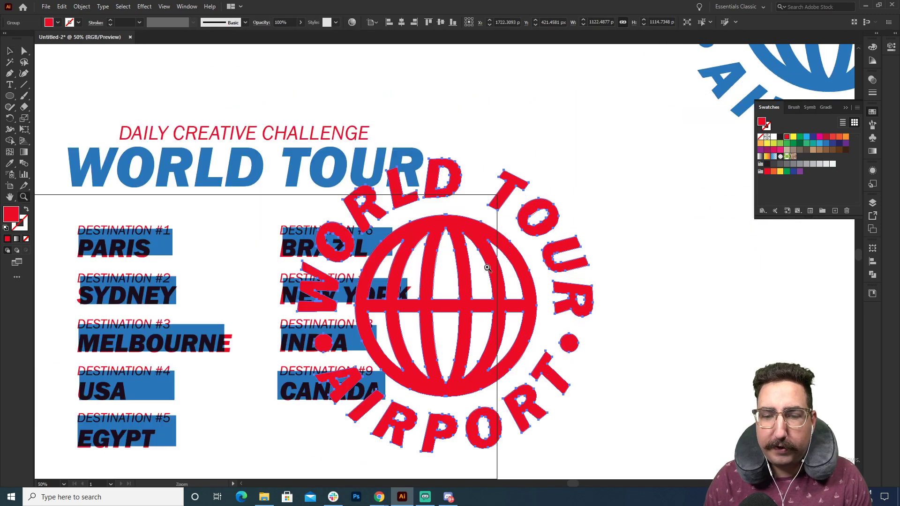
Scale the red copy to about 488 px wide and place it, rotated clockwise, over the end of the WORLD TOUR heading.
{"action": "key", "text": "s"}
{"action": "left_click_drag", "start_coordinate": [629, 169], "coordinate": [597, 202]}
{"action": "left_click_drag", "start_coordinate": [490, 277], "coordinate": [485, 284]}
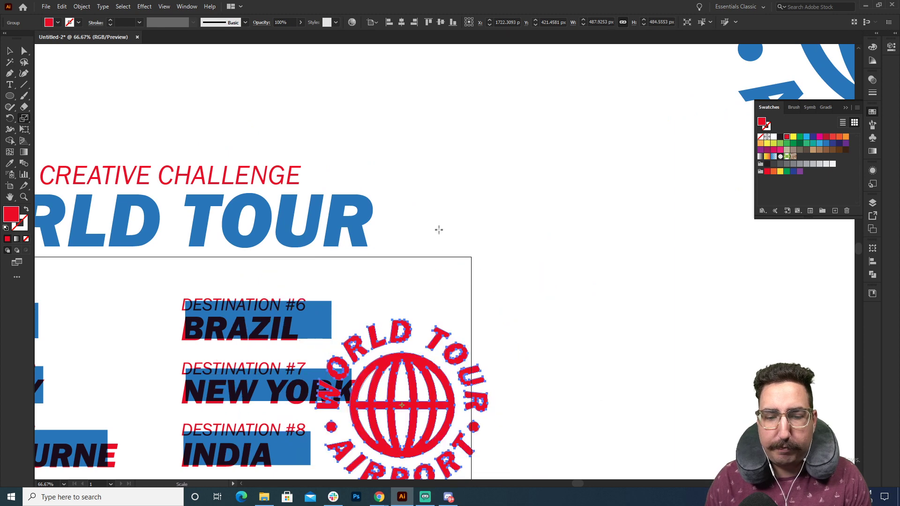
{"action": "key", "text": "v"}
{"action": "left_click_drag", "start_coordinate": [418, 344], "coordinate": [389, 166]}
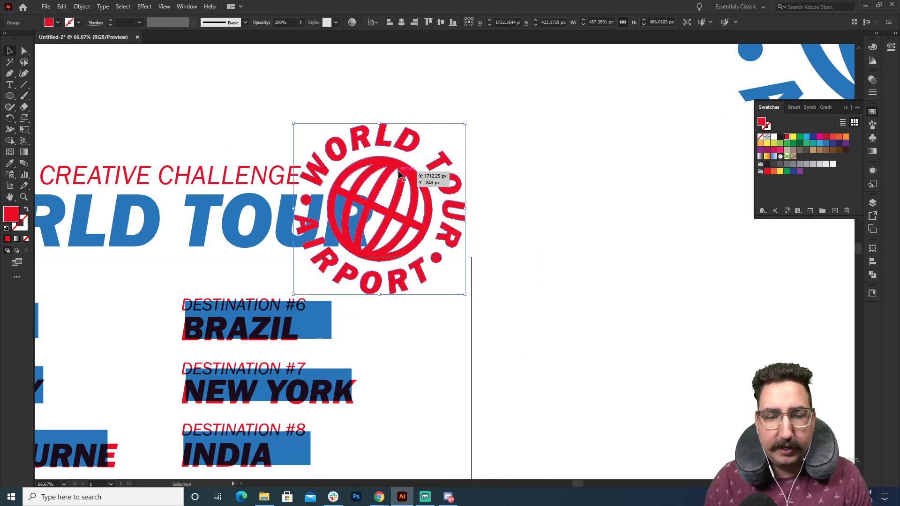
Scale the red emblem to about 290 px wide and position it so it overlaps the R of the WORLD TOUR heading.
{"action": "key", "text": "s"}
{"action": "left_click_drag", "start_coordinate": [514, 155], "coordinate": [432, 185]}
{"action": "key", "text": "z"}
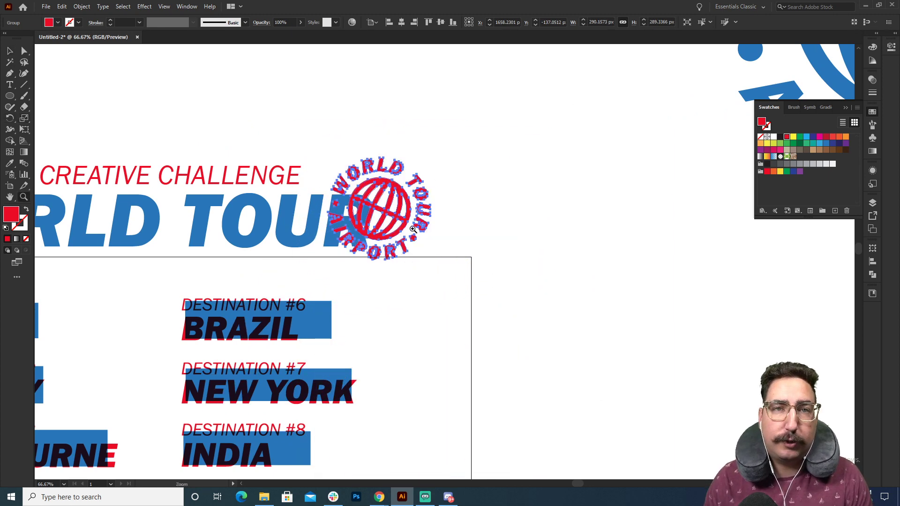
{"action": "left_click", "coordinate": [414, 229]}
{"action": "left_click_drag", "start_coordinate": [424, 263], "coordinate": [500, 257]}
{"action": "key", "text": "v"}
{"action": "left_click_drag", "start_coordinate": [502, 206], "coordinate": [489, 184]}
{"action": "left_click", "coordinate": [592, 175]}
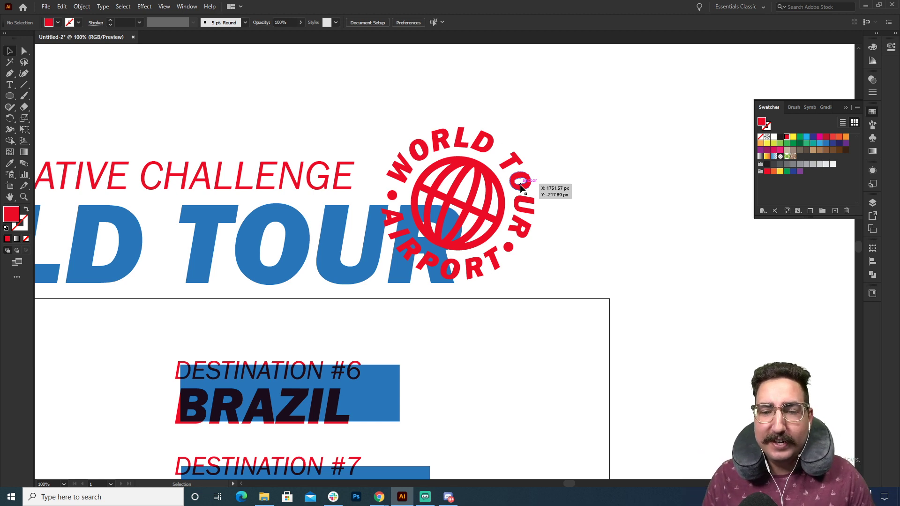
Set the blend mode of the small red emblem on the poster heading to Multiply and deselect it.
{"action": "left_click", "coordinate": [477, 171]}
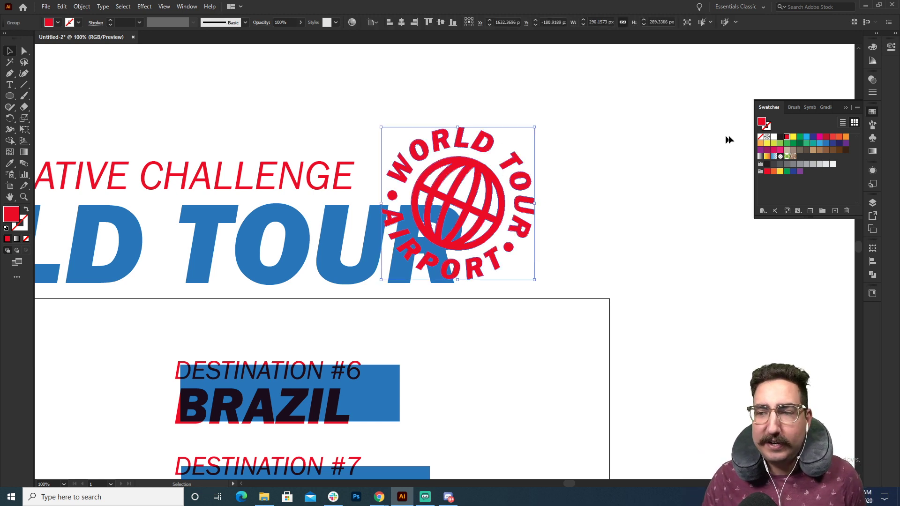
{"action": "left_click", "coordinate": [870, 82]}
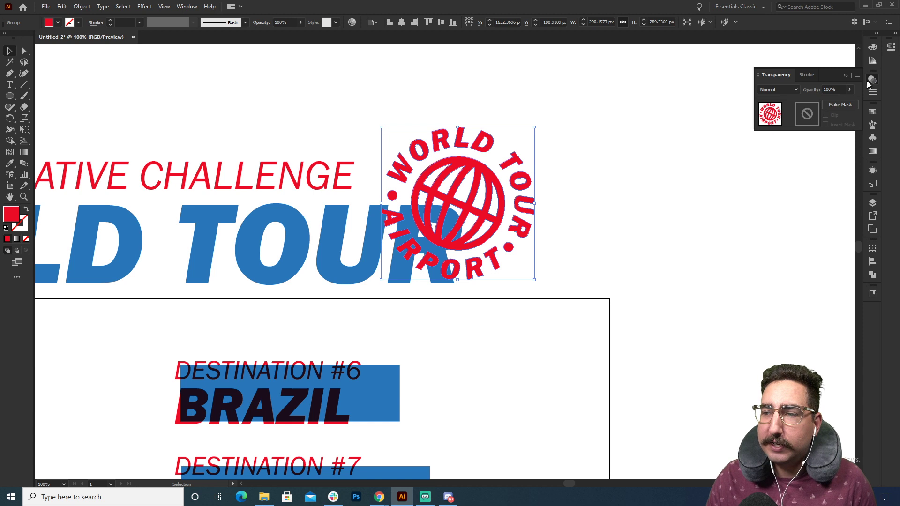
{"action": "left_click", "coordinate": [775, 89]}
{"action": "key", "text": "Escape"}
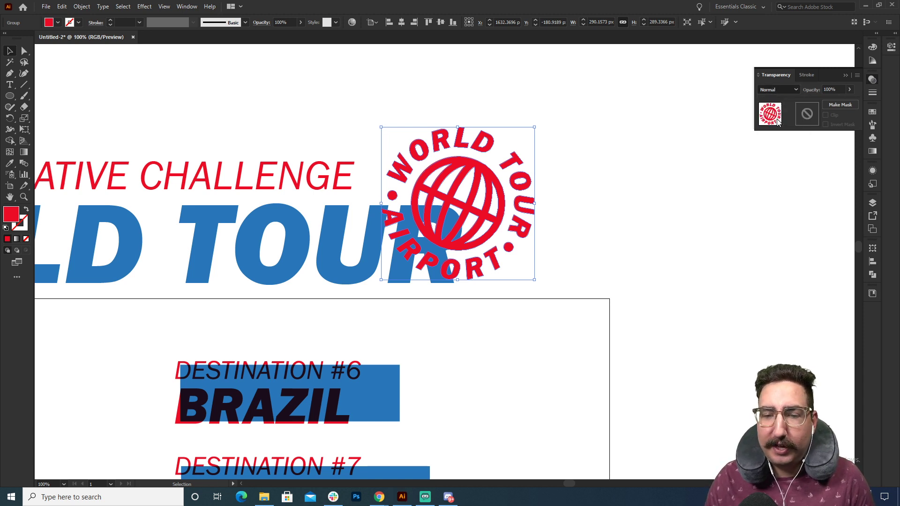
{"action": "left_click", "coordinate": [645, 194]}
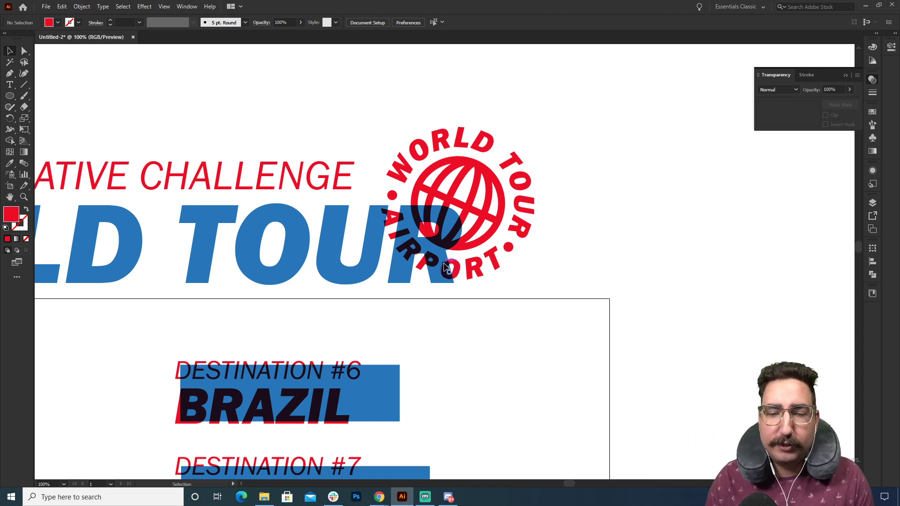
Duplicate the editable blue World Tour Airport emblem and place the copy below, between the blue and red emblems.
{"action": "key", "text": "z"}
{"action": "left_click", "coordinate": [410, 298], "text": "alt"}
{"action": "left_click", "coordinate": [411, 298], "text": "alt"}
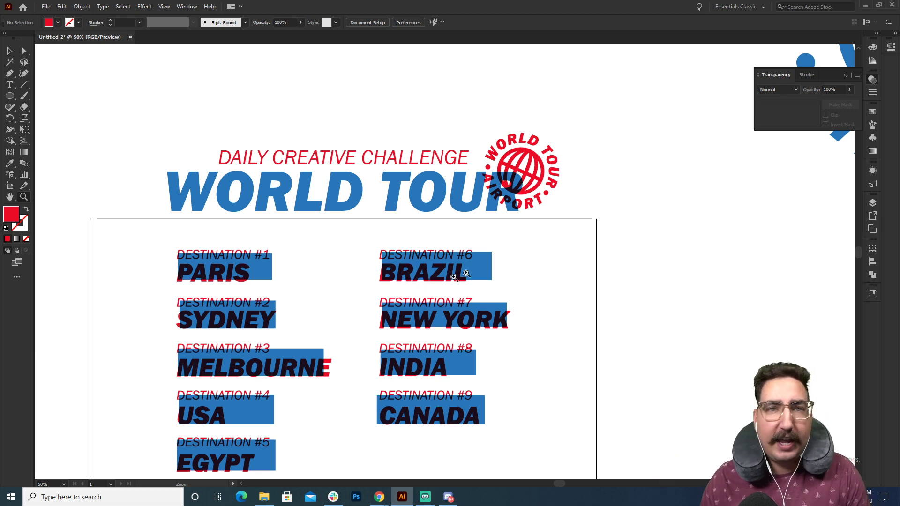
{"action": "left_click_drag", "start_coordinate": [675, 199], "coordinate": [264, 326]}
{"action": "left_click_drag", "start_coordinate": [417, 235], "coordinate": [302, 338]}
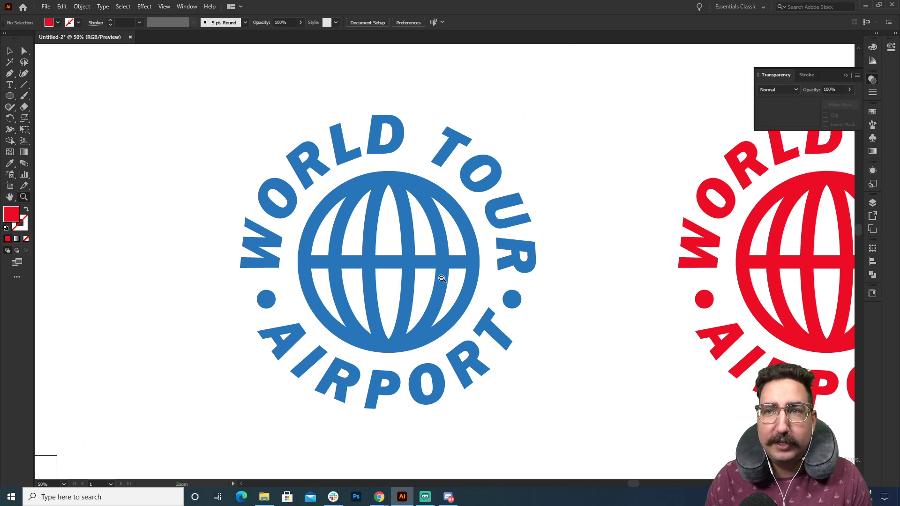
{"action": "left_click", "coordinate": [338, 281], "text": "alt"}
{"action": "key", "text": "v"}
{"action": "left_click_drag", "start_coordinate": [268, 81], "coordinate": [473, 317]}
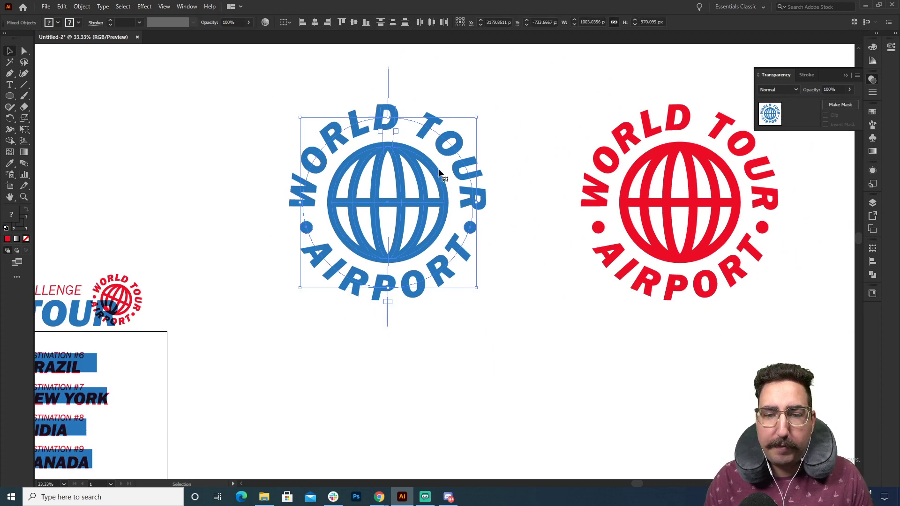
{"action": "left_click_drag", "start_coordinate": [455, 141], "coordinate": [547, 251]}
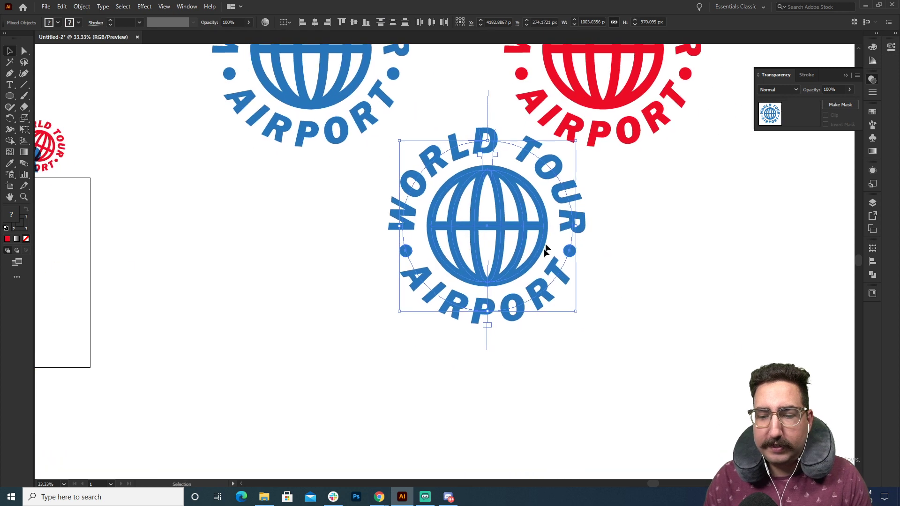
Replace the curved word AIRPORT in the new blue copy with PARIS.
{"action": "key", "text": "t"}
{"action": "double_click", "coordinate": [437, 326]}
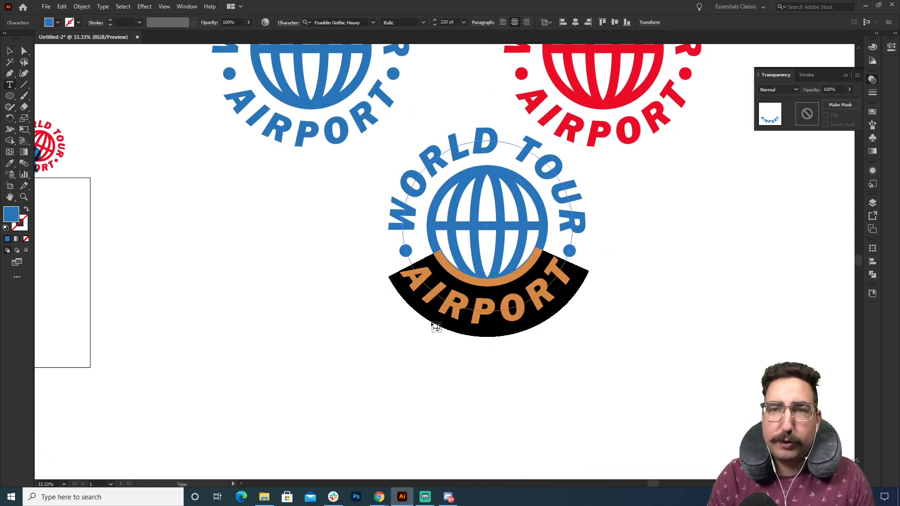
{"action": "type", "text": "PARIS"}
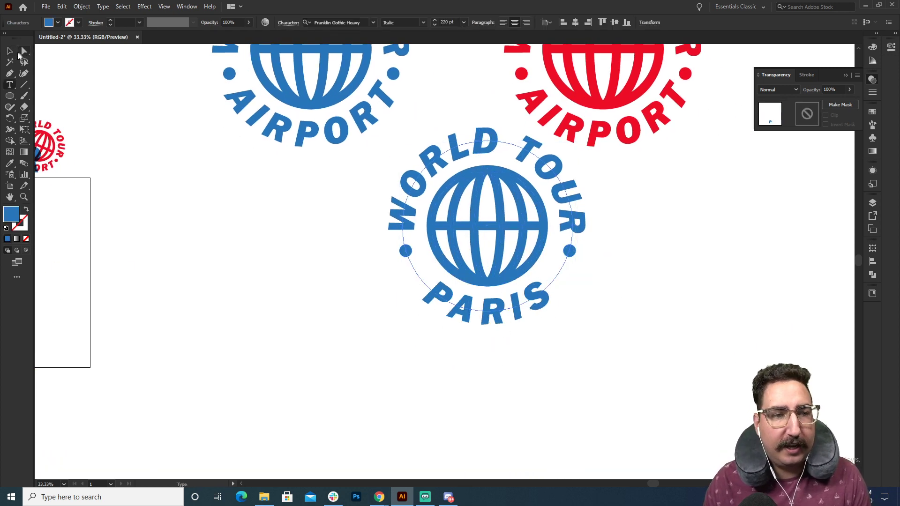
{"action": "left_click", "coordinate": [11, 51]}
Fill the WORLD TOUR and PARIS text and the right-hand dot of the new emblem with red.
{"action": "left_click_drag", "start_coordinate": [516, 249], "coordinate": [639, 334]}
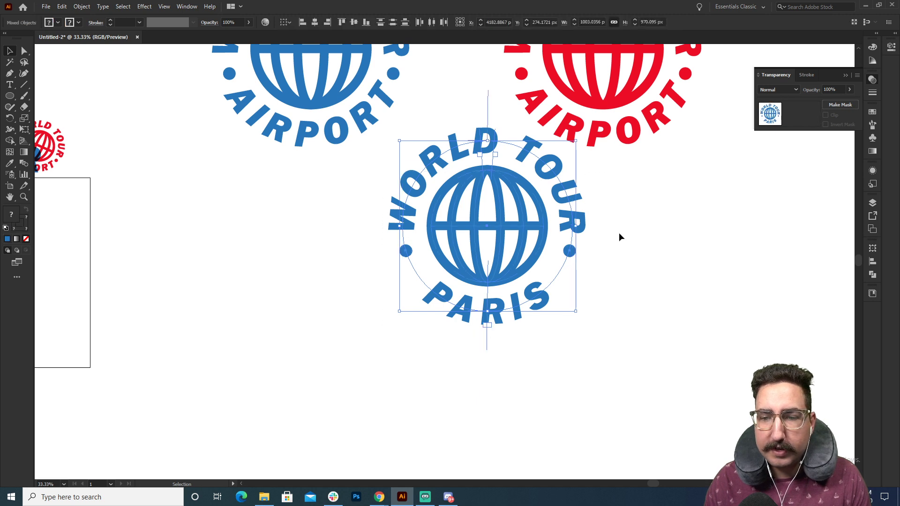
{"action": "left_click", "coordinate": [873, 113]}
{"action": "left_click", "coordinate": [786, 136]}
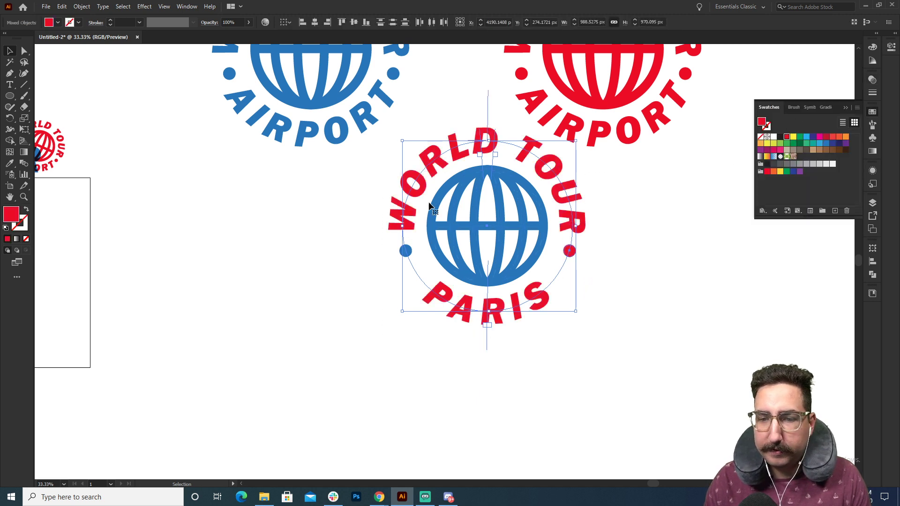
{"action": "left_click", "coordinate": [537, 204]}
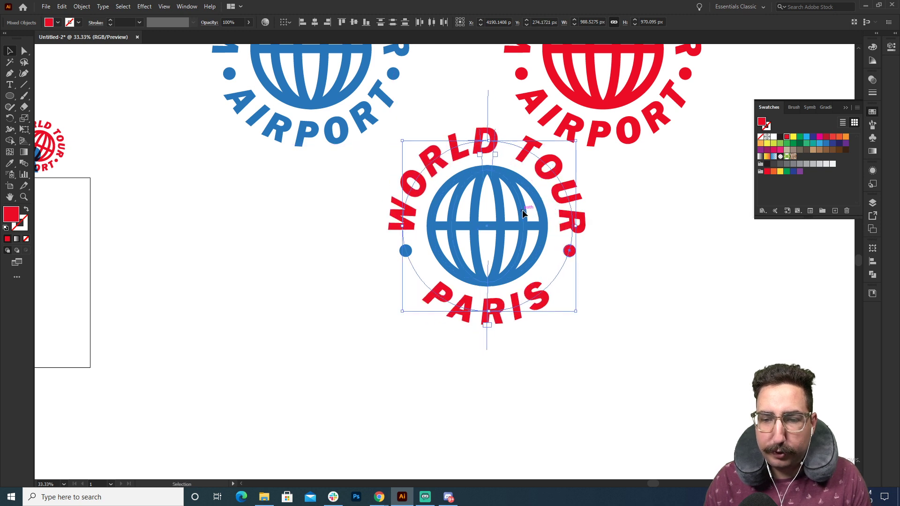
Recolor the PARIS emblem's globe strokes and its remaining blue dot red.
{"action": "left_click", "coordinate": [533, 226]}
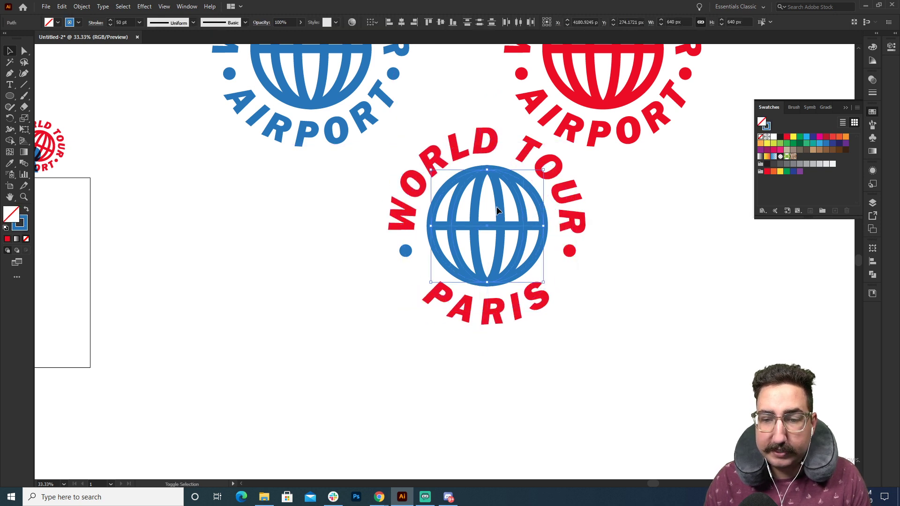
{"action": "left_click", "coordinate": [787, 136]}
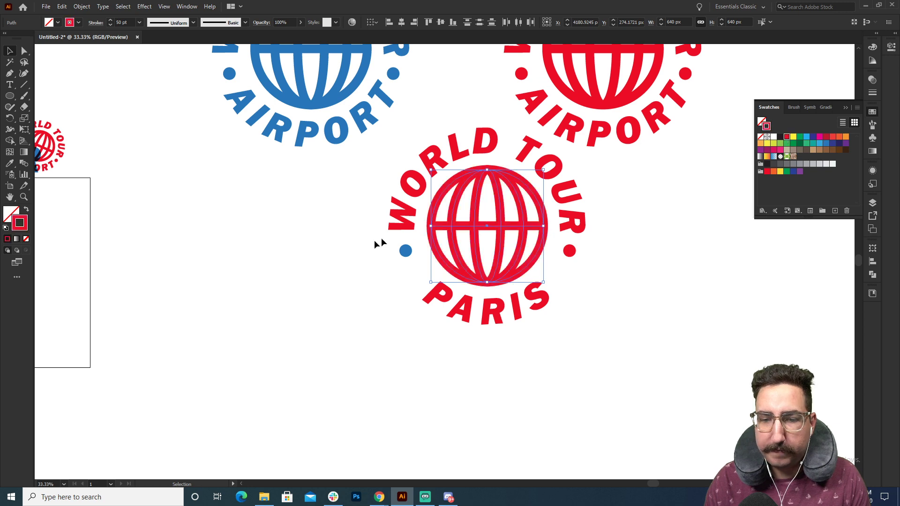
{"action": "left_click", "coordinate": [405, 251]}
{"action": "left_click", "coordinate": [787, 137]}
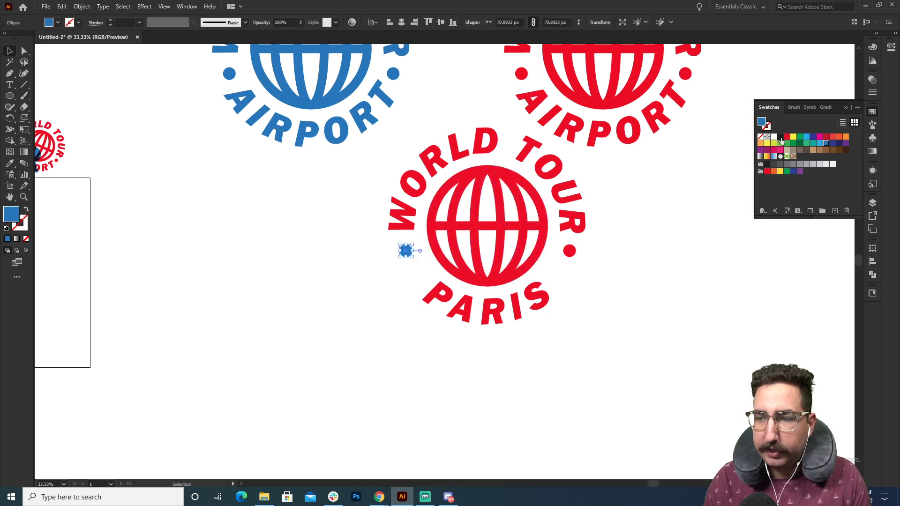
Group the red PARIS emblem and place it, rotated clockwise, partly overlapping the right side of the blue AIRPORT emblem.
{"action": "left_click_drag", "start_coordinate": [613, 177], "coordinate": [319, 352]}
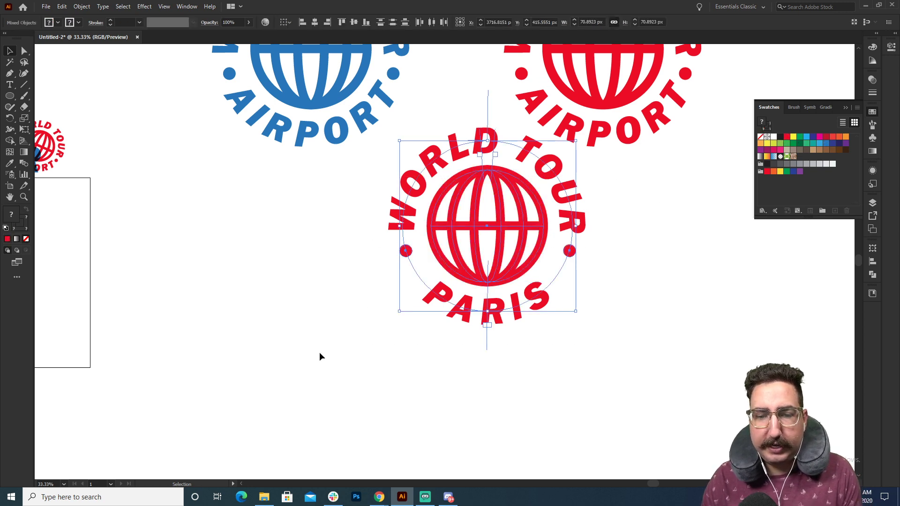
{"action": "scroll", "coordinate": [374, 286], "scroll_direction": "up", "scroll_amount": 3}
{"action": "left_click_drag", "start_coordinate": [500, 310], "coordinate": [406, 141]}
{"action": "scroll", "coordinate": [406, 140], "scroll_direction": "up", "scroll_amount": 3}
{"action": "key", "text": "r"}
{"action": "left_click_drag", "start_coordinate": [488, 146], "coordinate": [485, 205]}
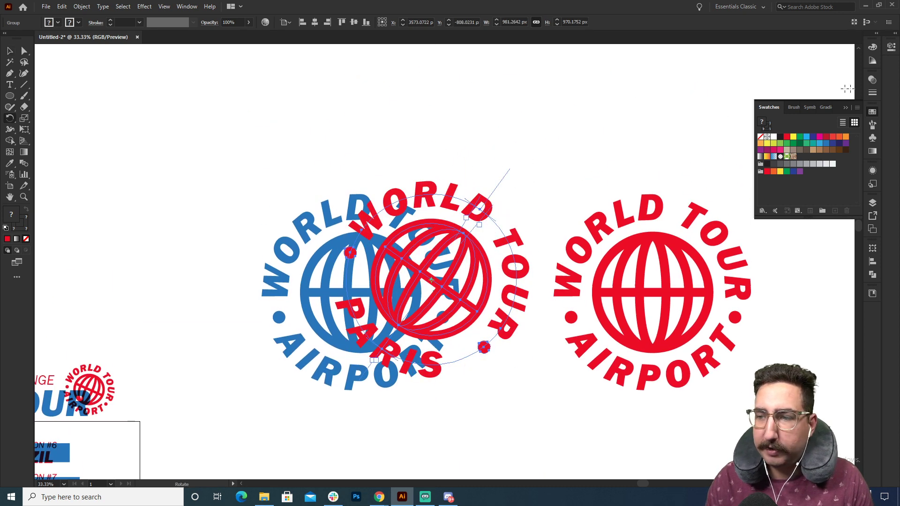
Set the blend mode of the red PARIS emblem to Multiply and deselect it.
{"action": "left_click", "coordinate": [872, 80]}
{"action": "left_click", "coordinate": [778, 90]}
{"action": "left_click", "coordinate": [779, 119]}
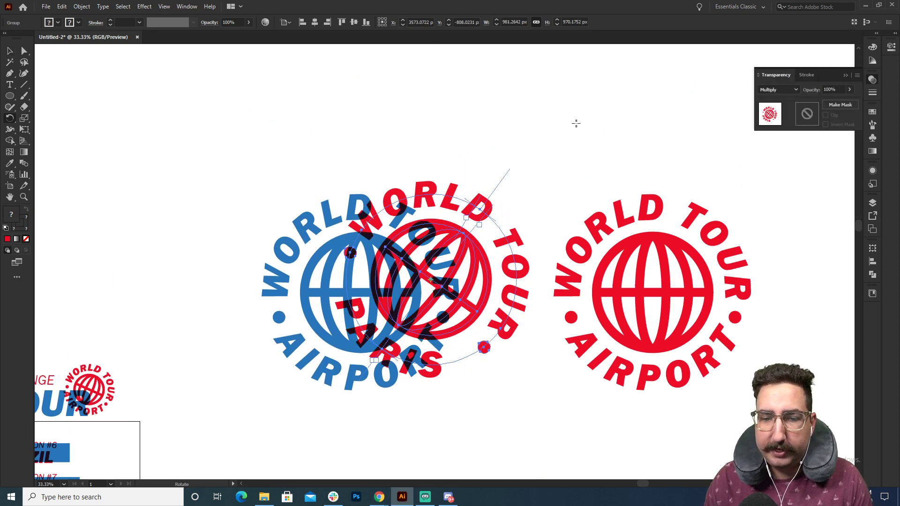
{"action": "key", "text": "v"}
{"action": "left_click", "coordinate": [502, 190]}
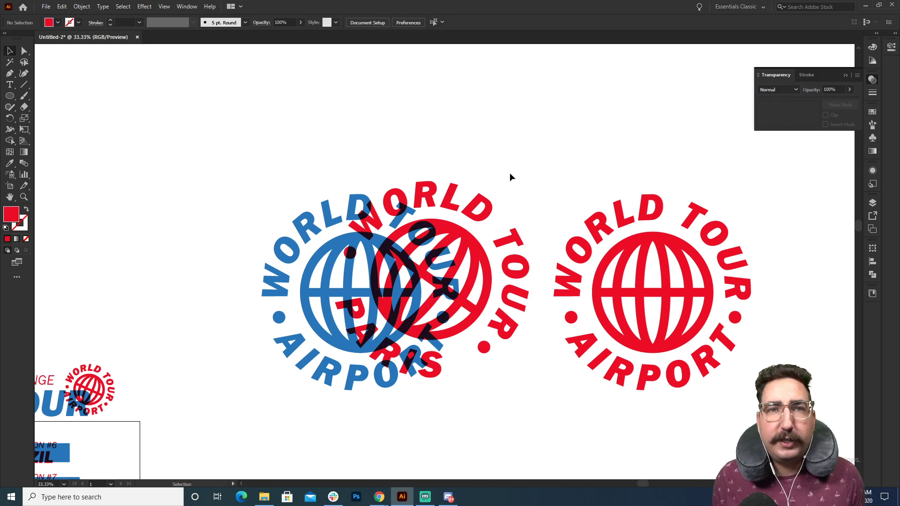